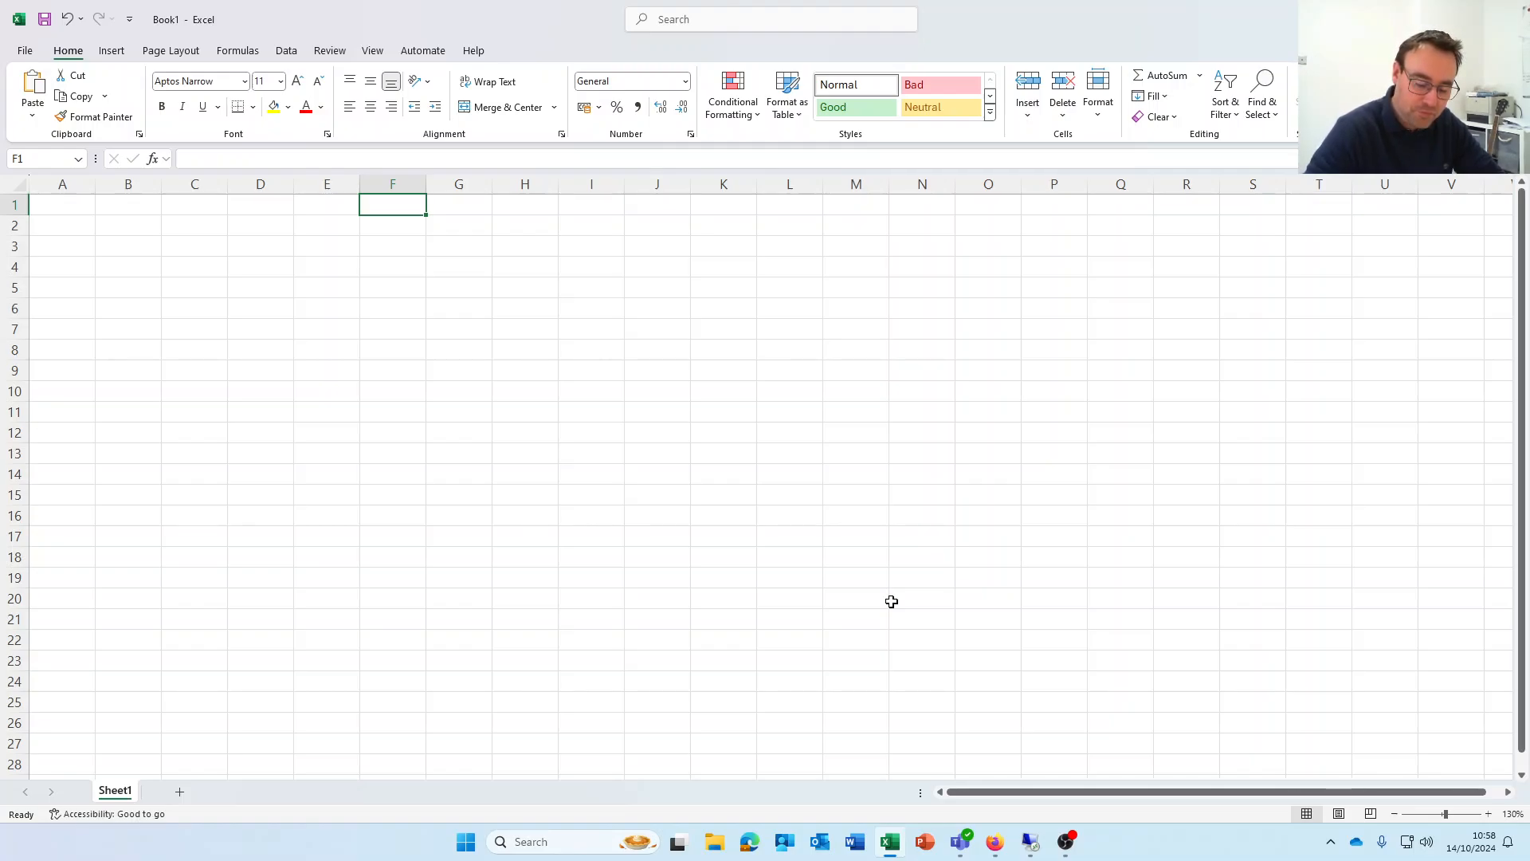
Enter 15/07/2024 in F1, then label C4 'day' with =DAY(F1) in D4
{"action": "type", "text": "15/07/2"}
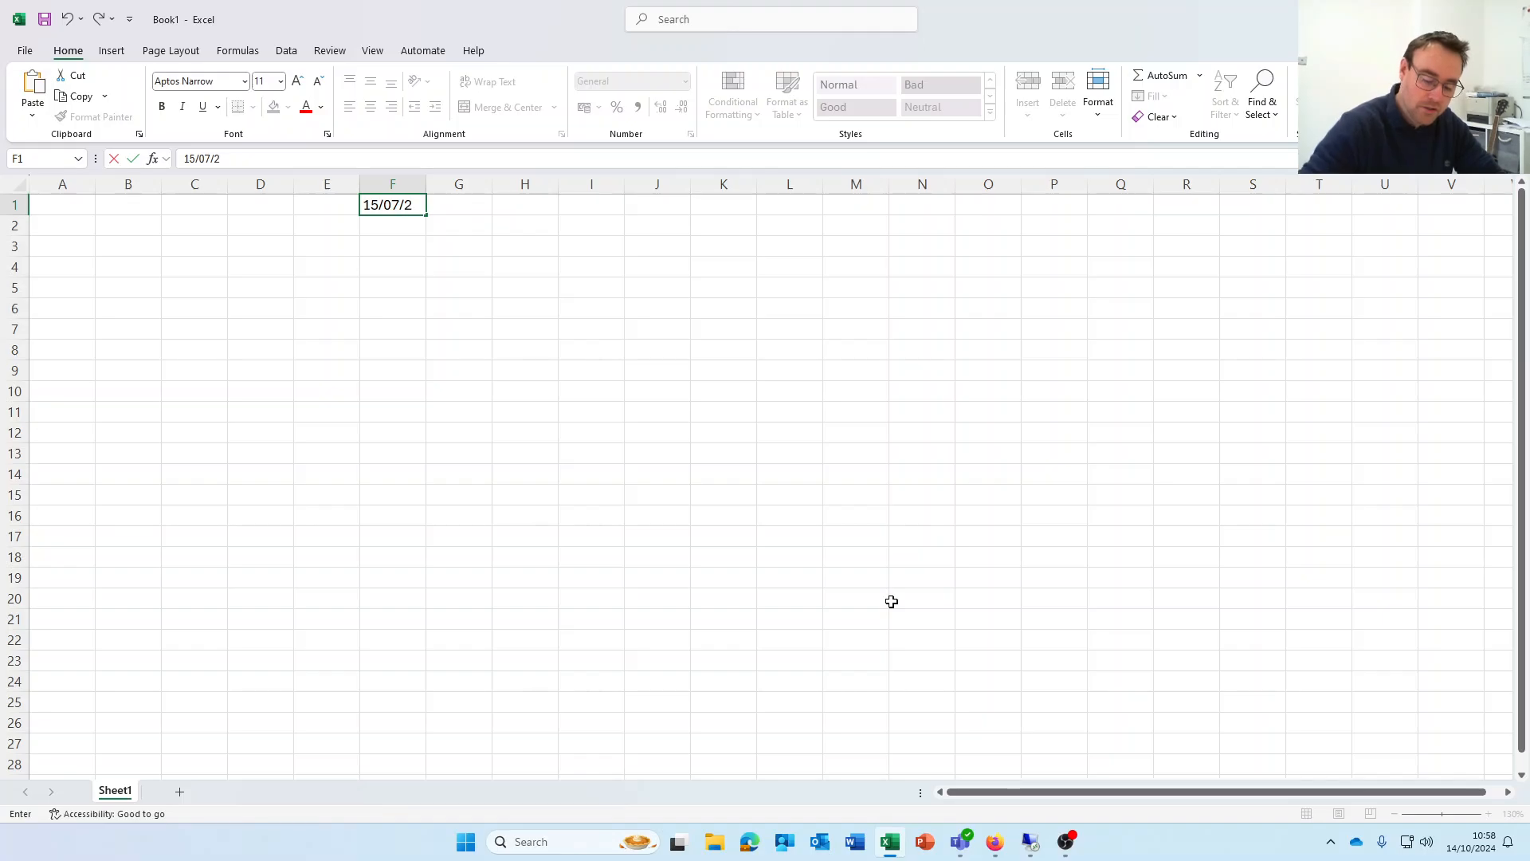
{"action": "type", "text": "024"}
{"action": "key", "text": "Return"}
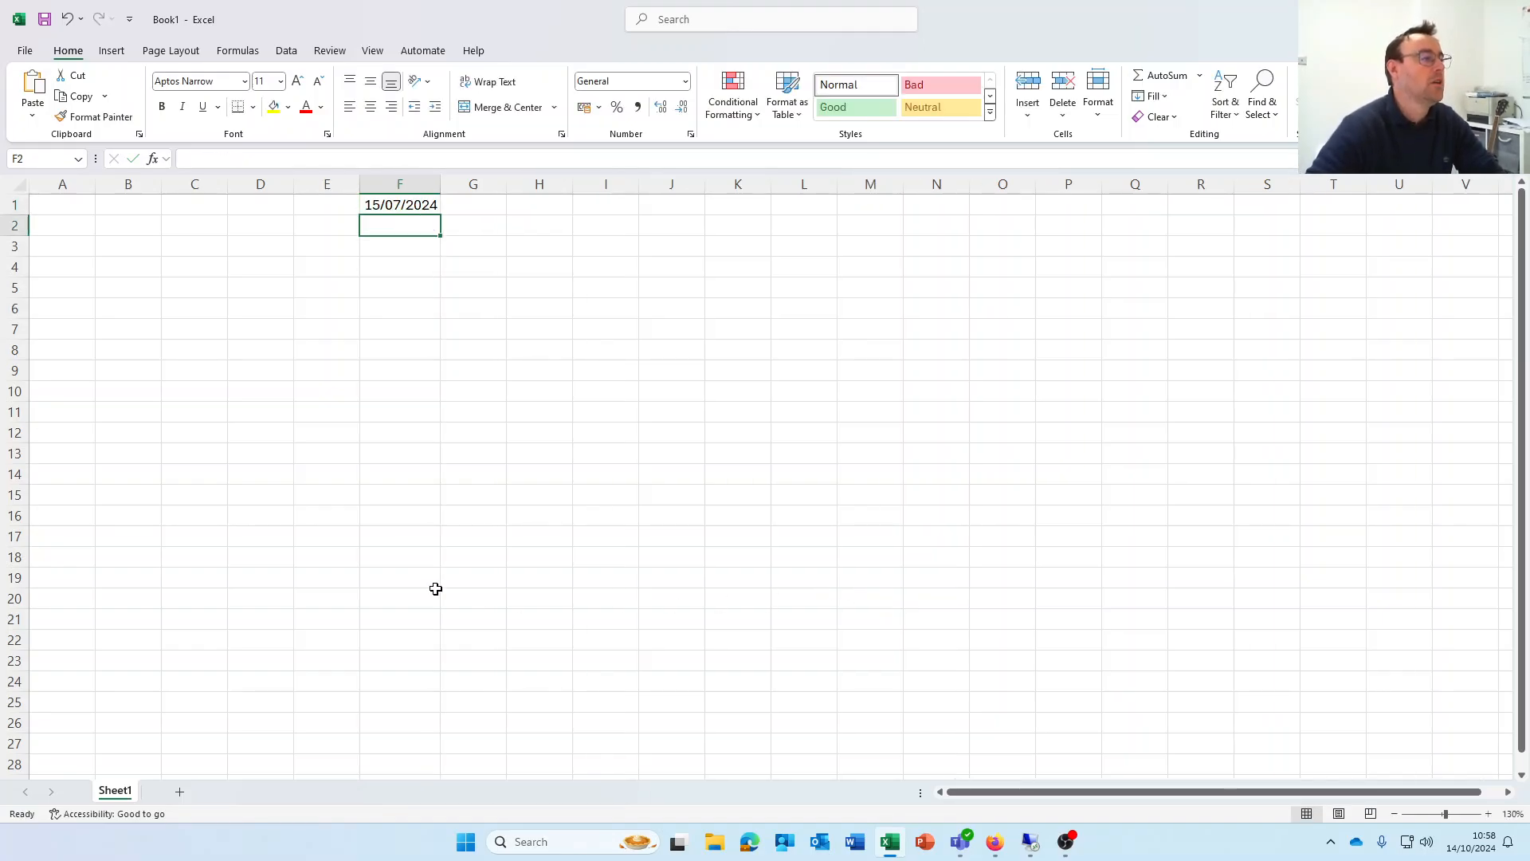
{"action": "left_click", "coordinate": [192, 268]}
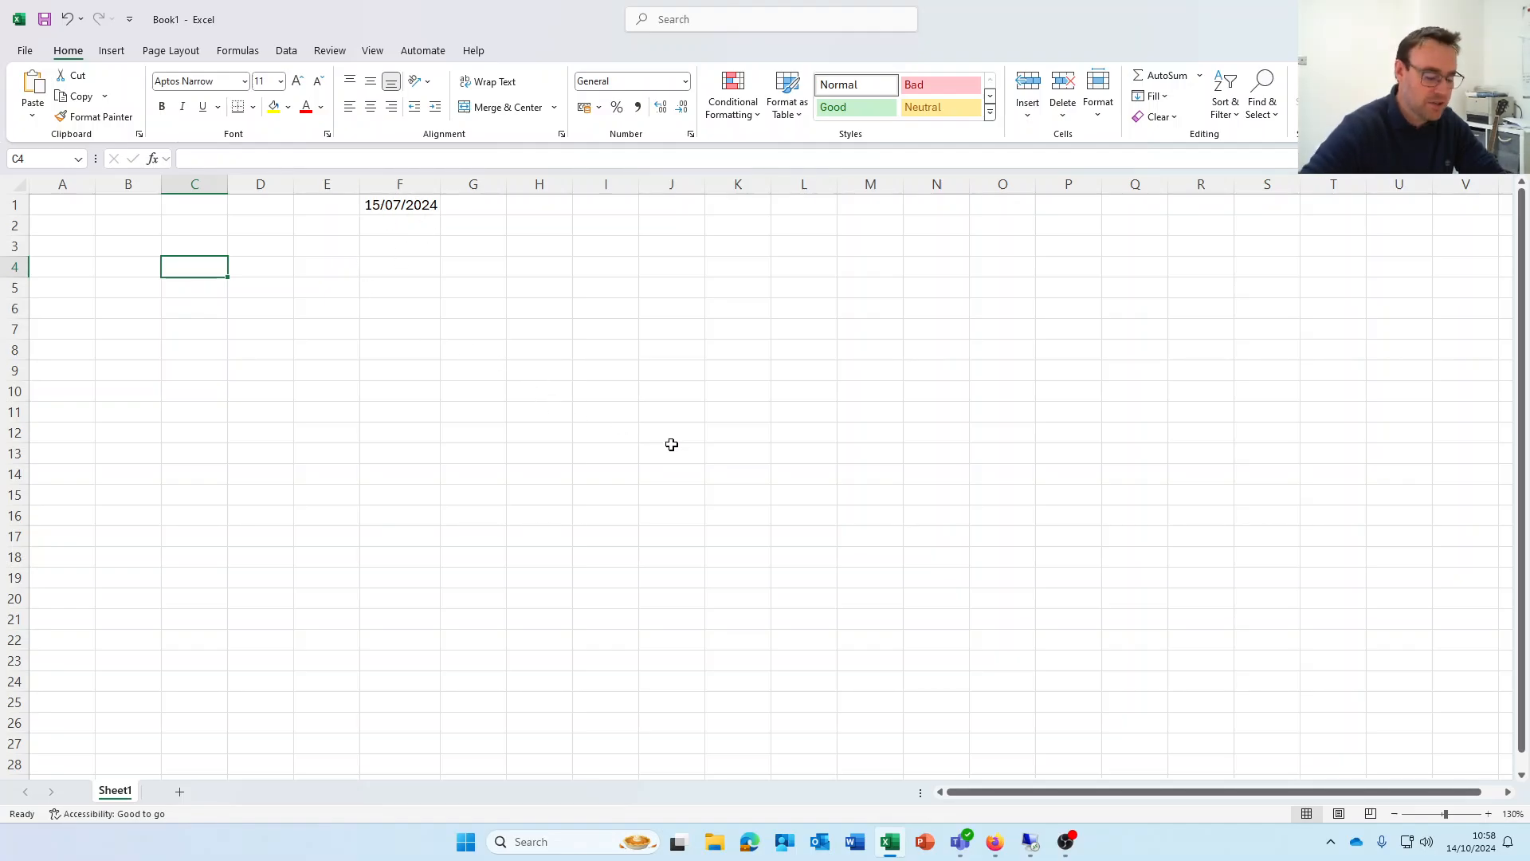
{"action": "type", "text": "day"}
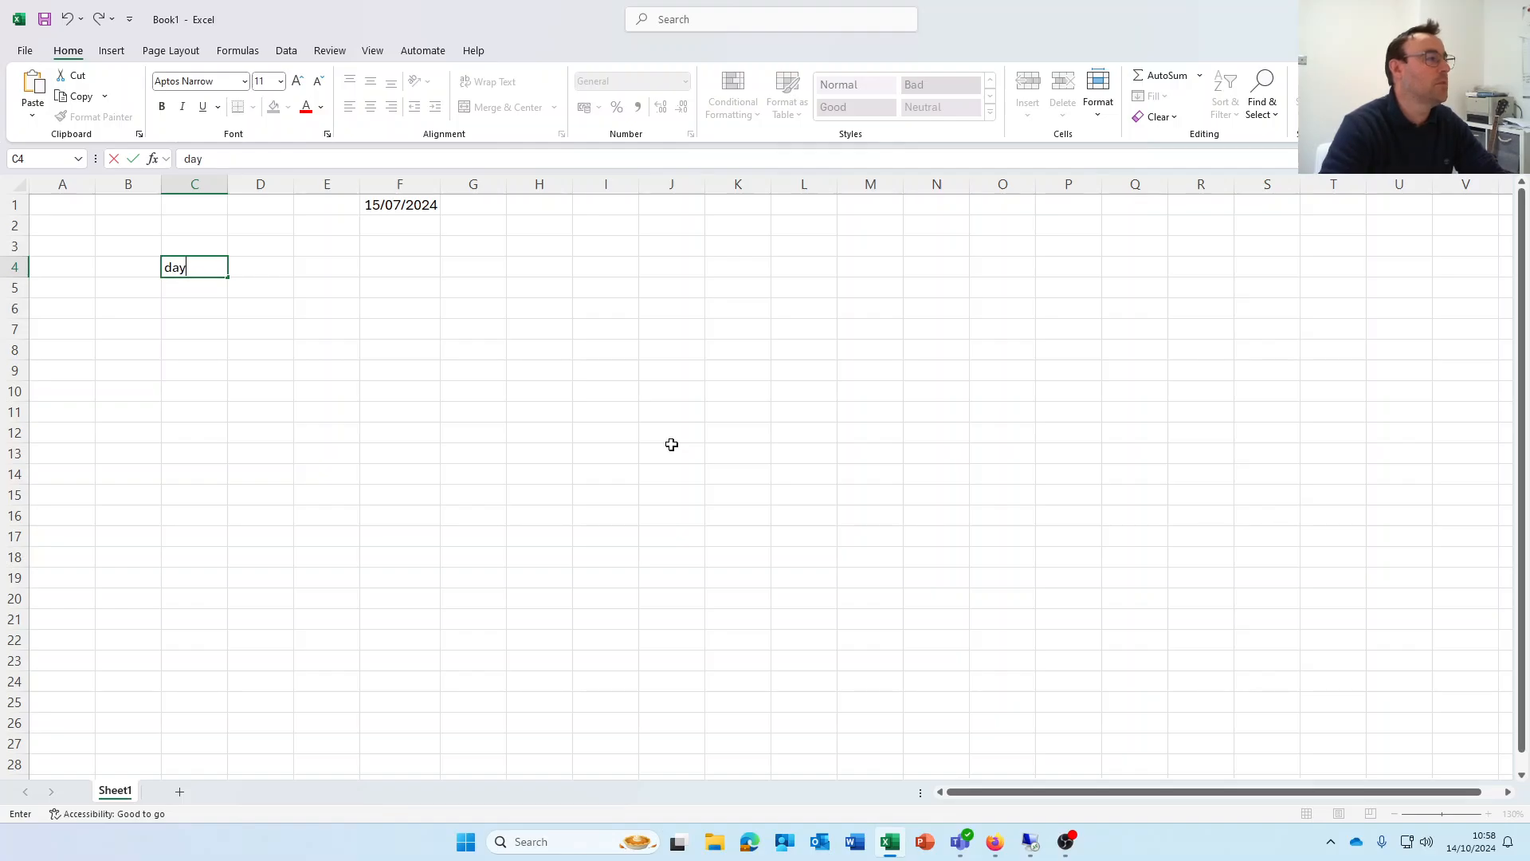
{"action": "key", "text": "Tab"}
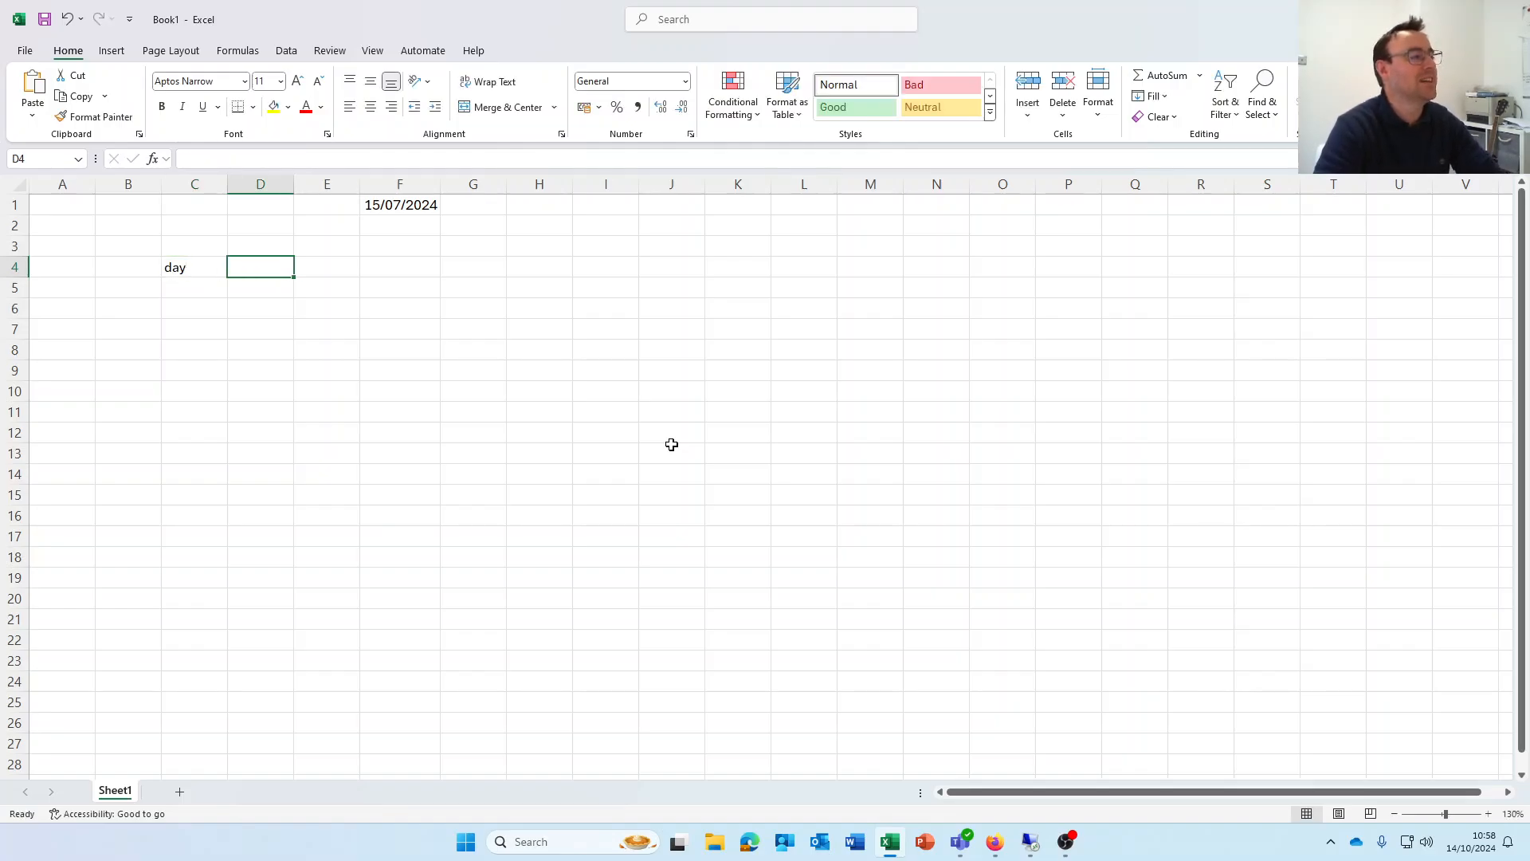
{"action": "type", "text": "="}
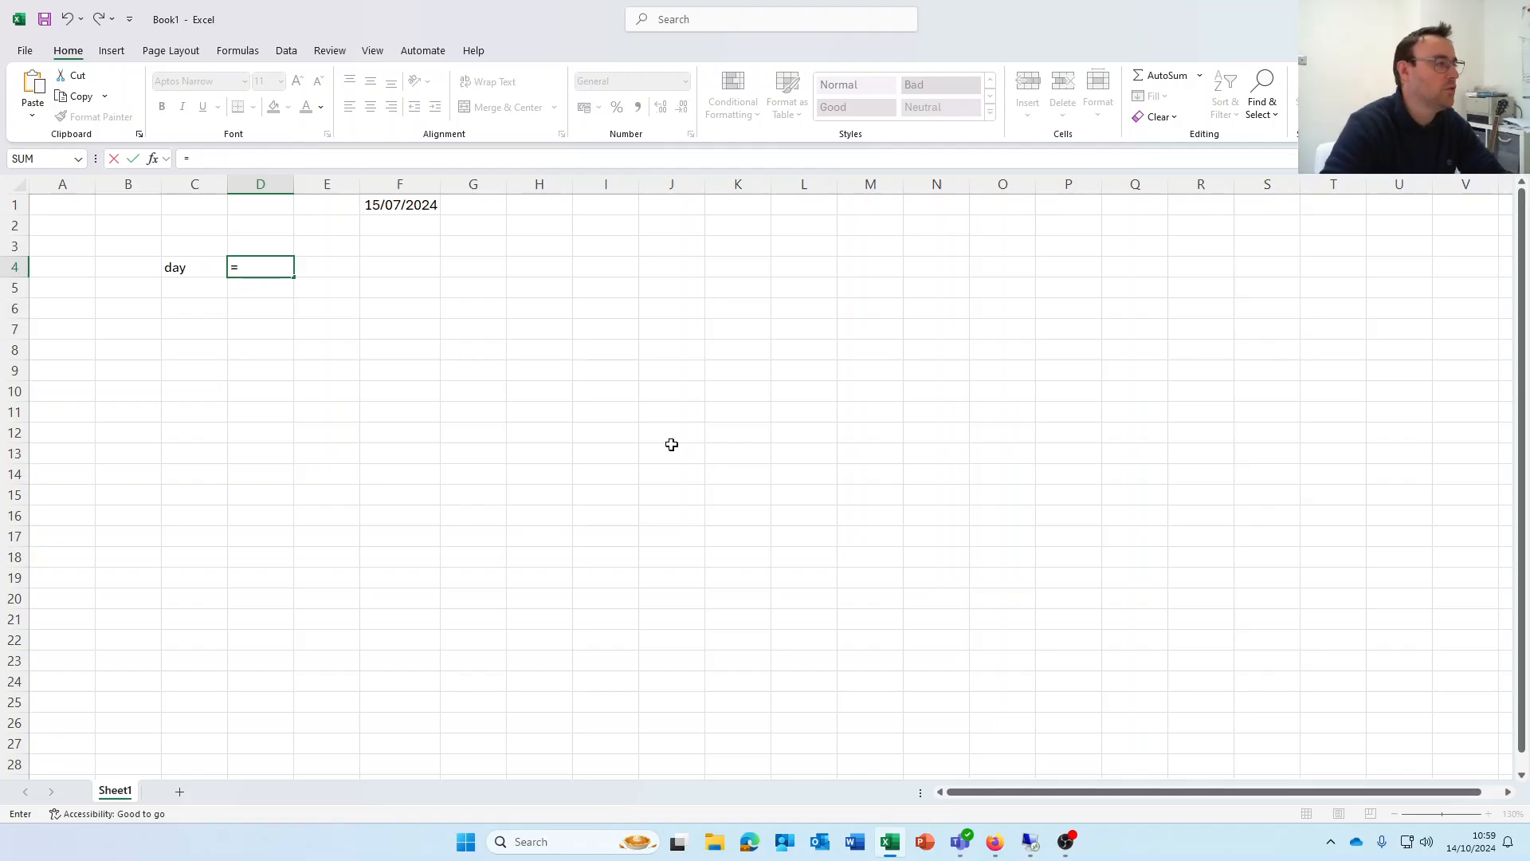
{"action": "type", "text": "day(f1"}
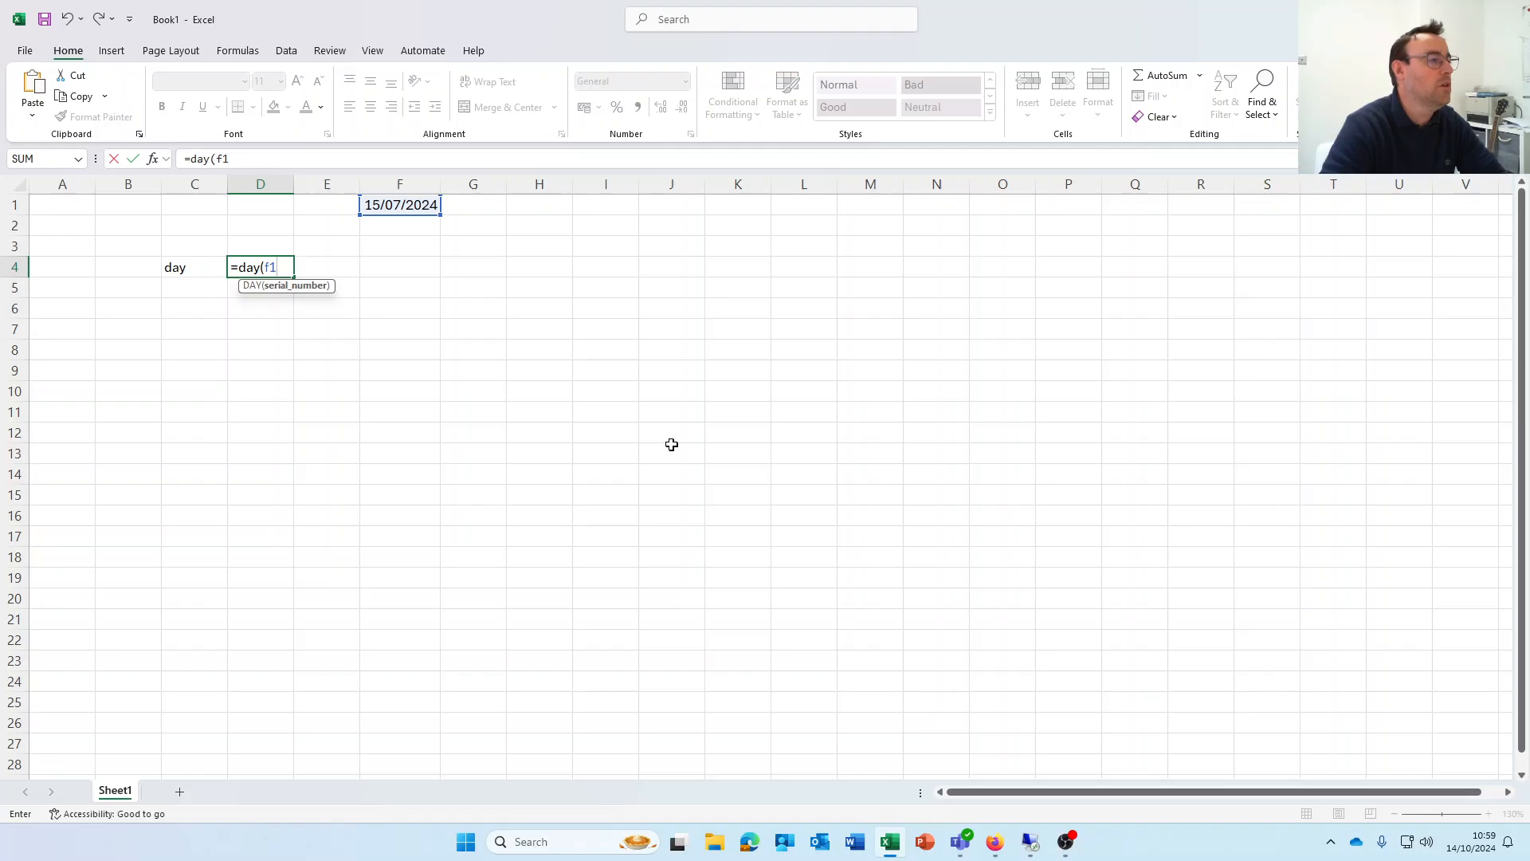
{"action": "type", "text": ")"}
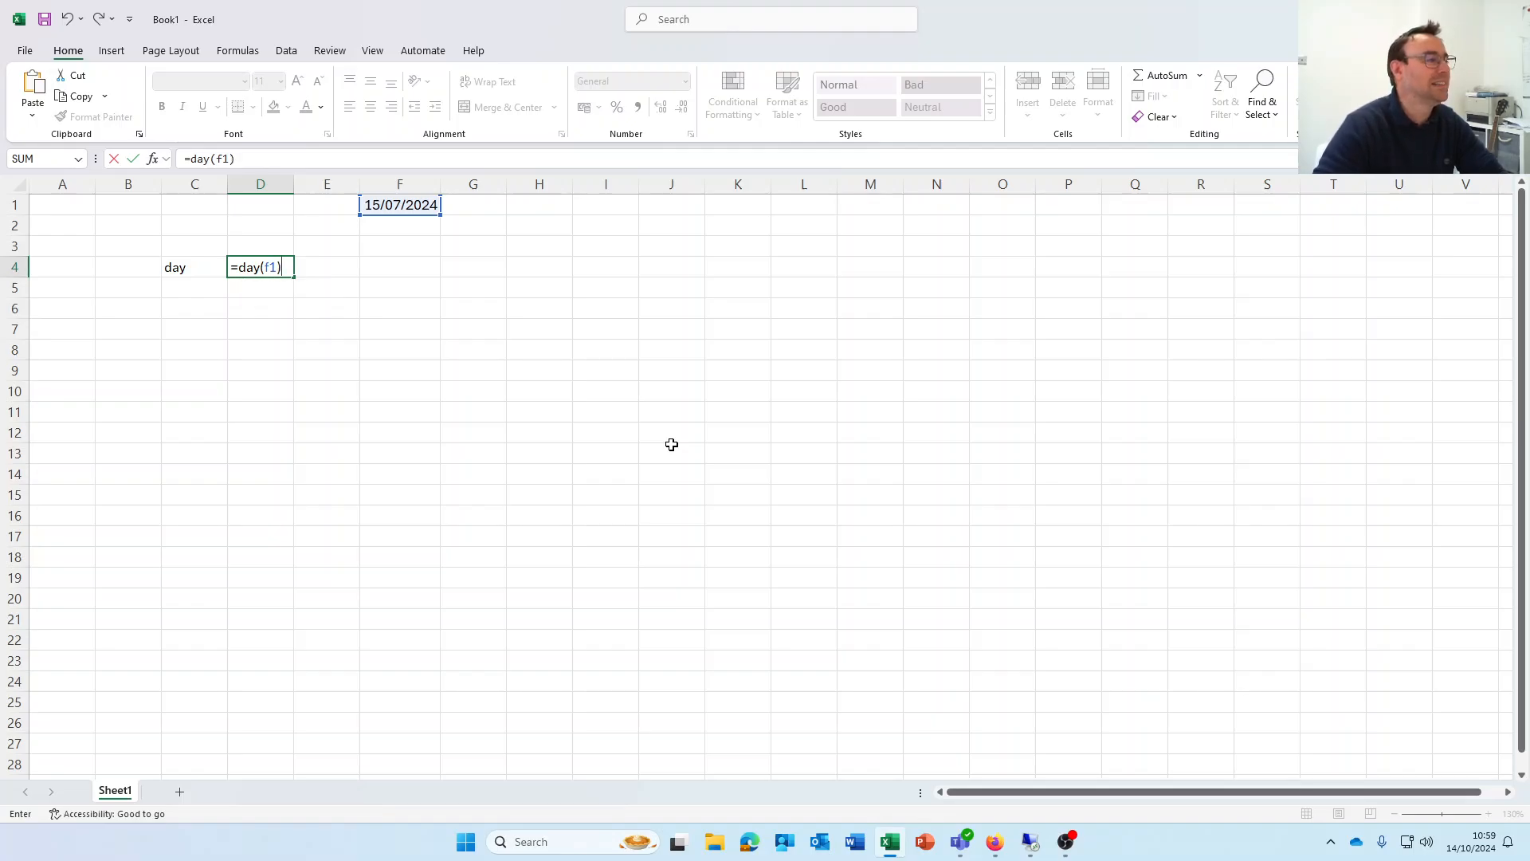
{"action": "key", "text": "Return"}
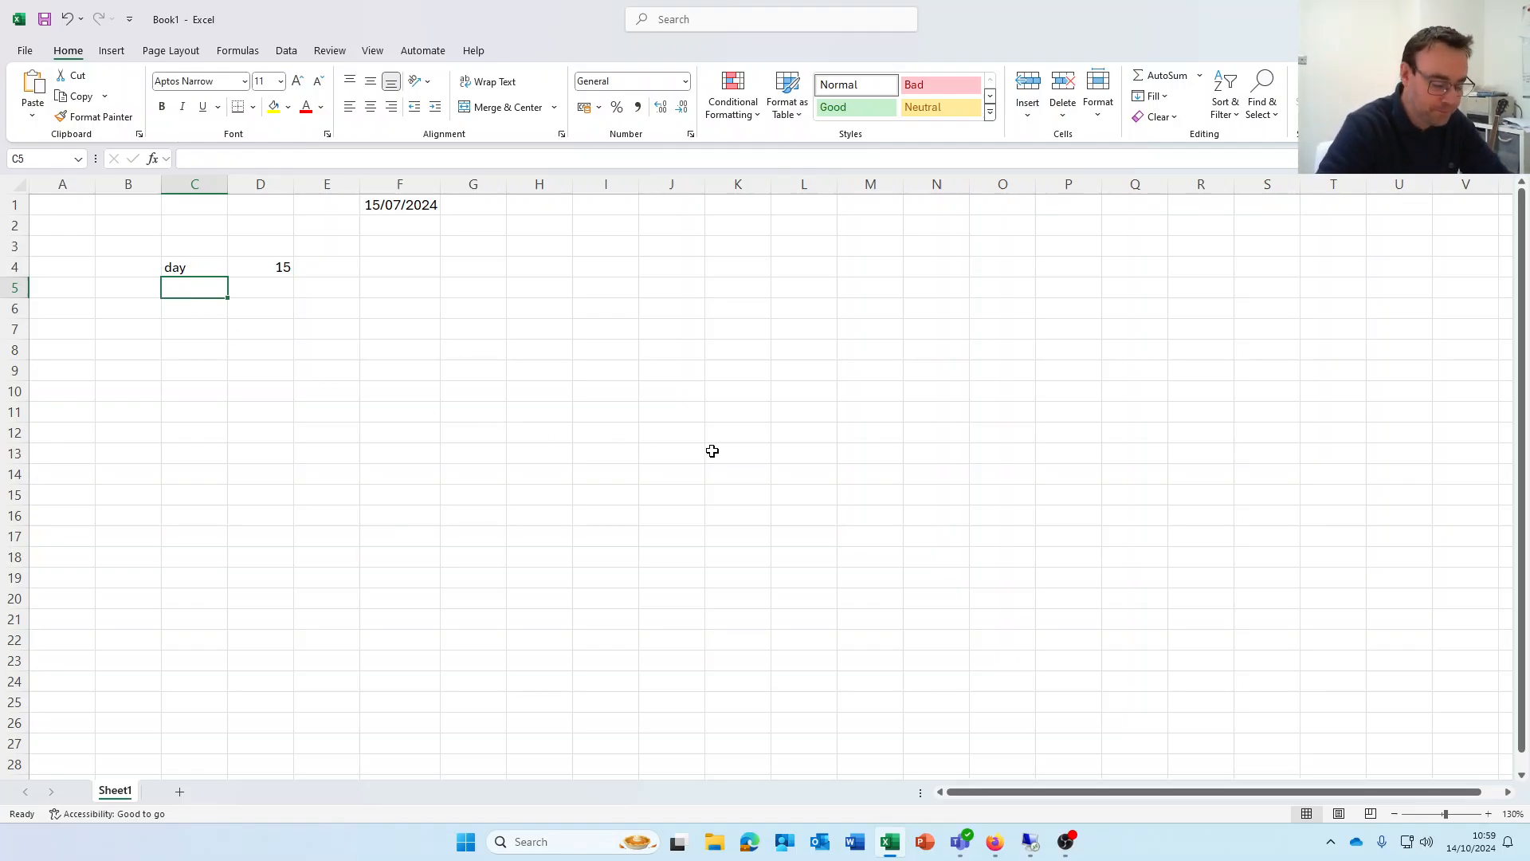
Add 'month' and 'year' labels in C5:C6 with =MONTH(F1) and =YEAR(F1) beside them
{"action": "type", "text": "month"}
{"action": "key", "text": "Tab"}
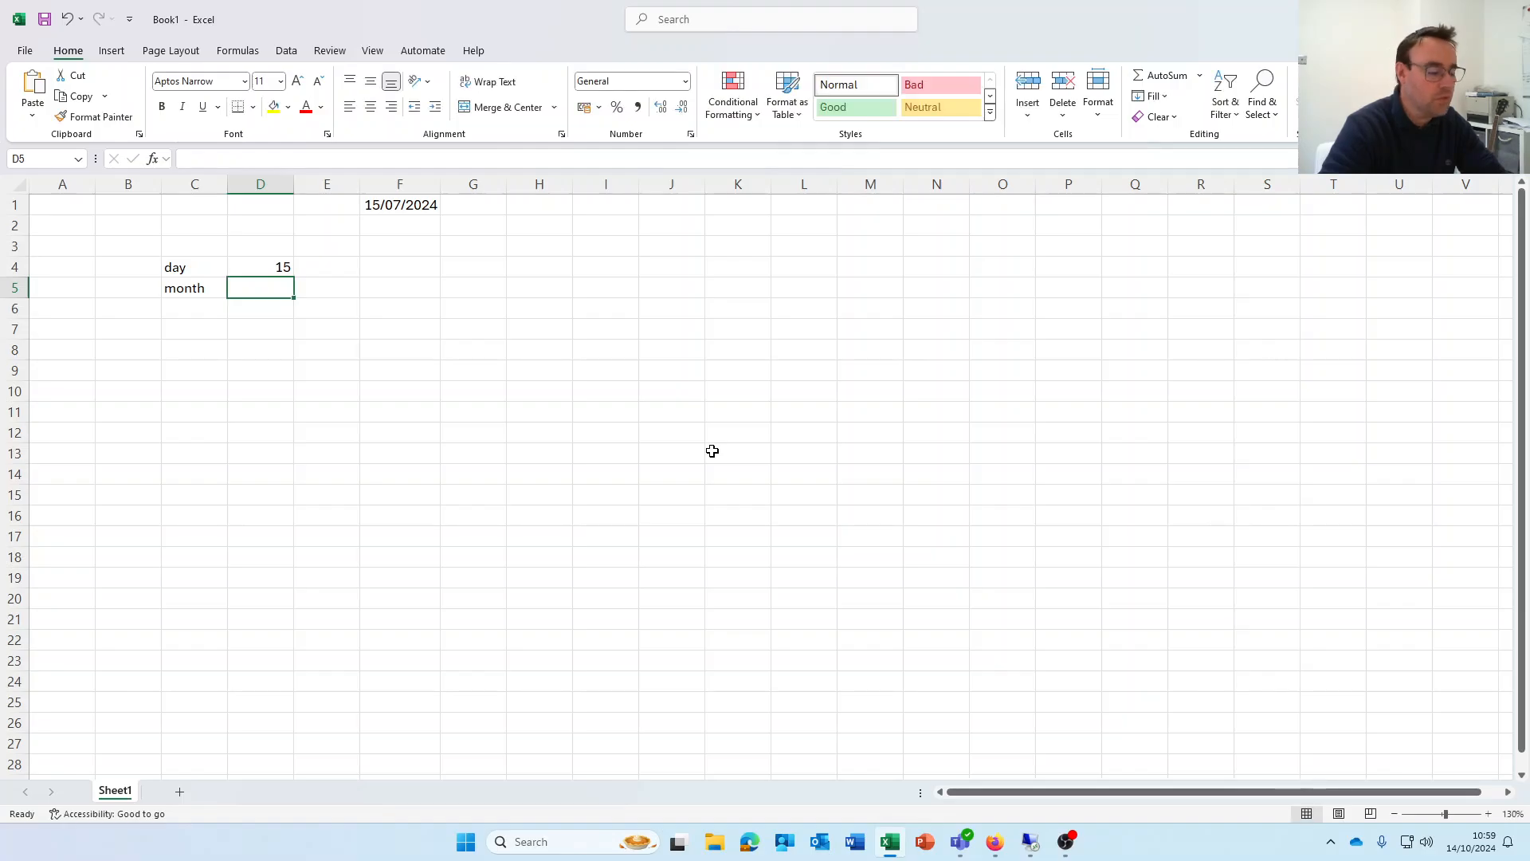
{"action": "type", "text": "=month"}
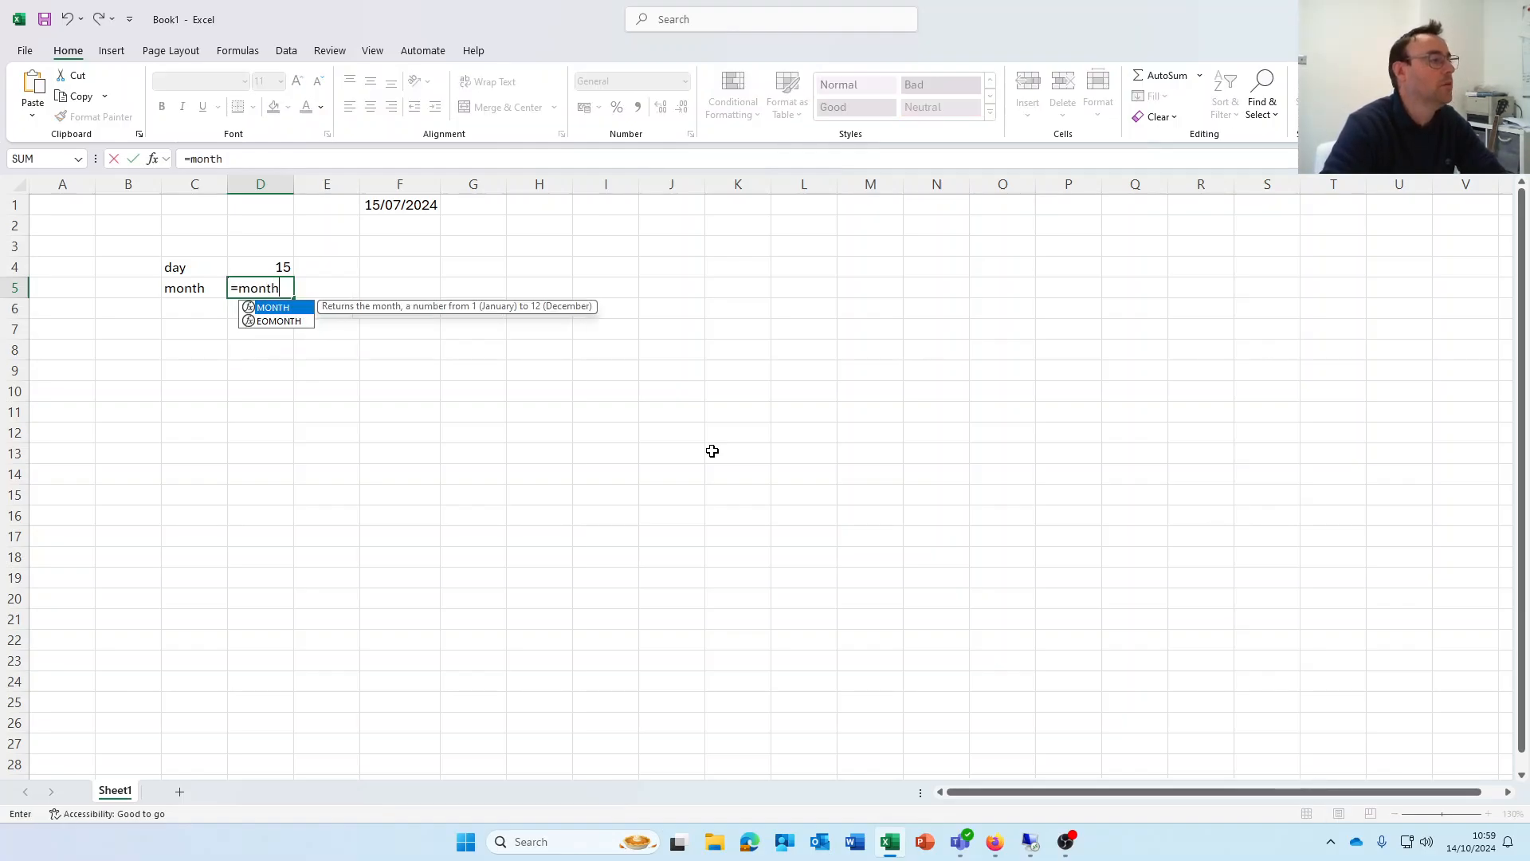
{"action": "type", "text": "(f1)"}
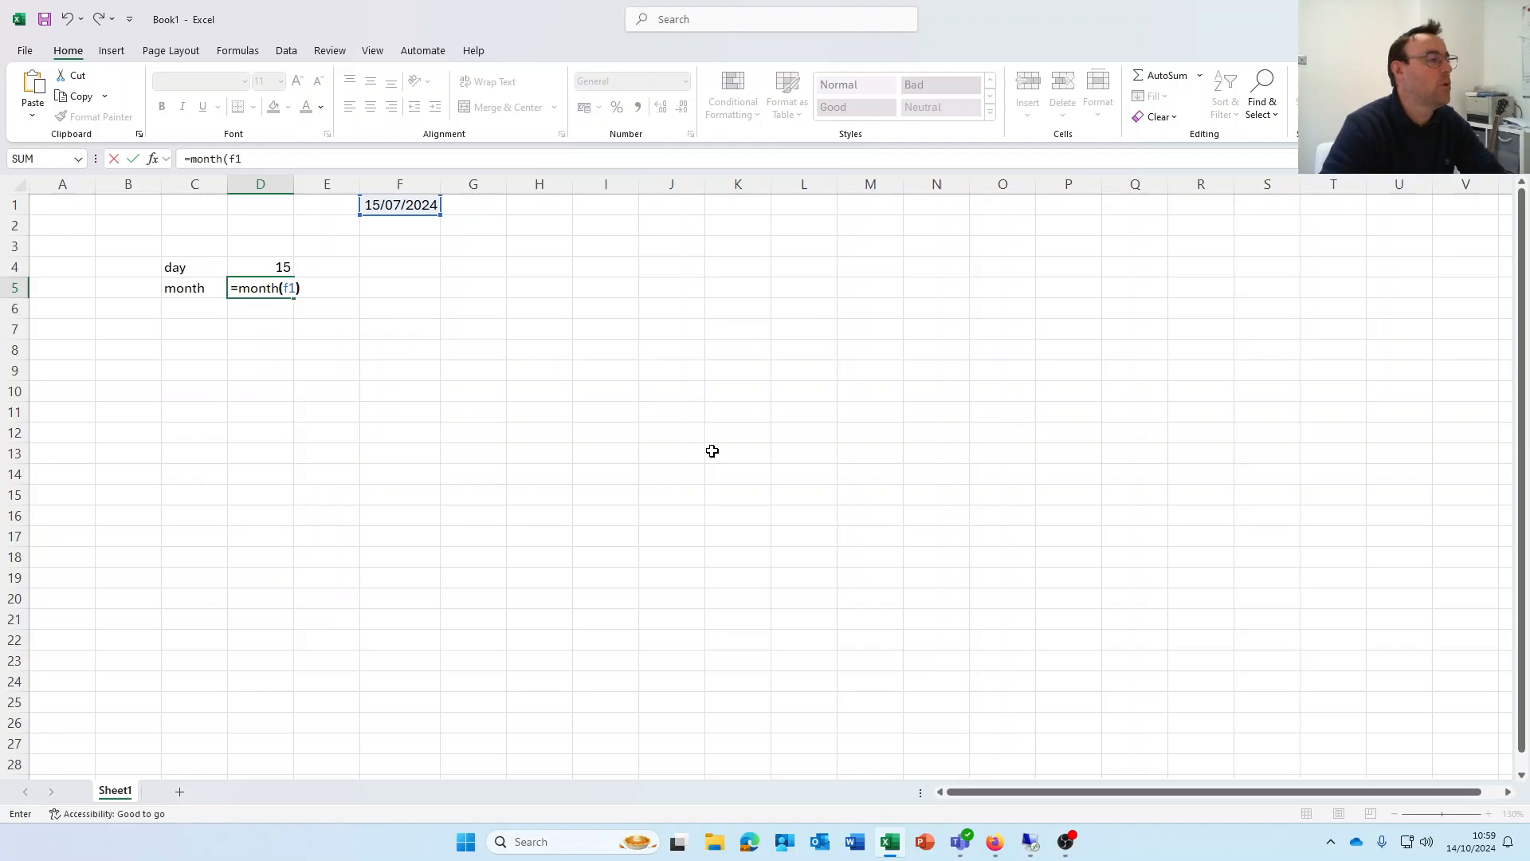
{"action": "key", "text": "Return"}
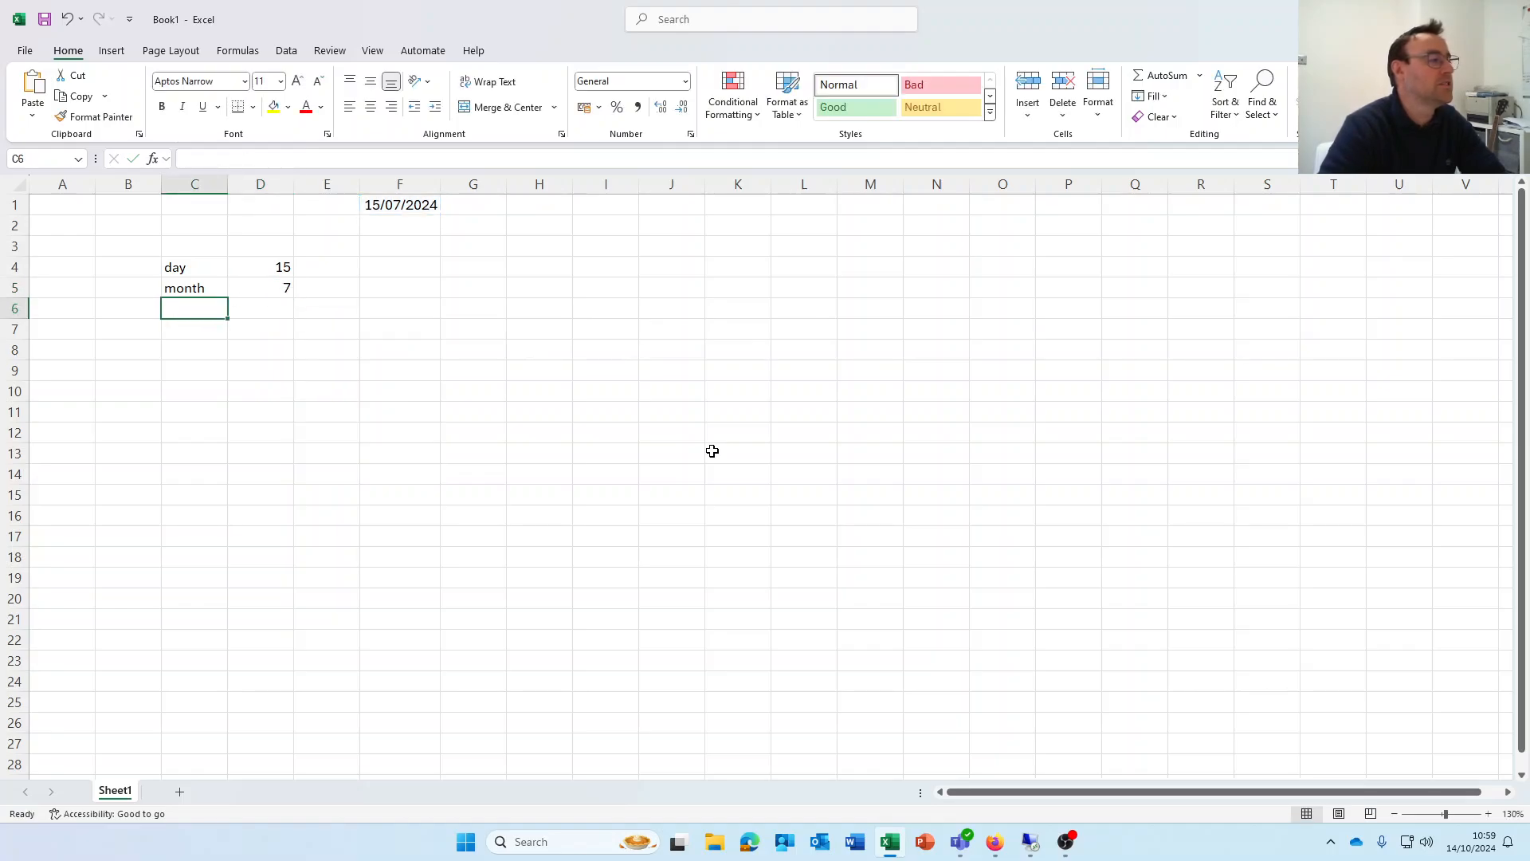
{"action": "type", "text": "year"}
{"action": "key", "text": "Tab"}
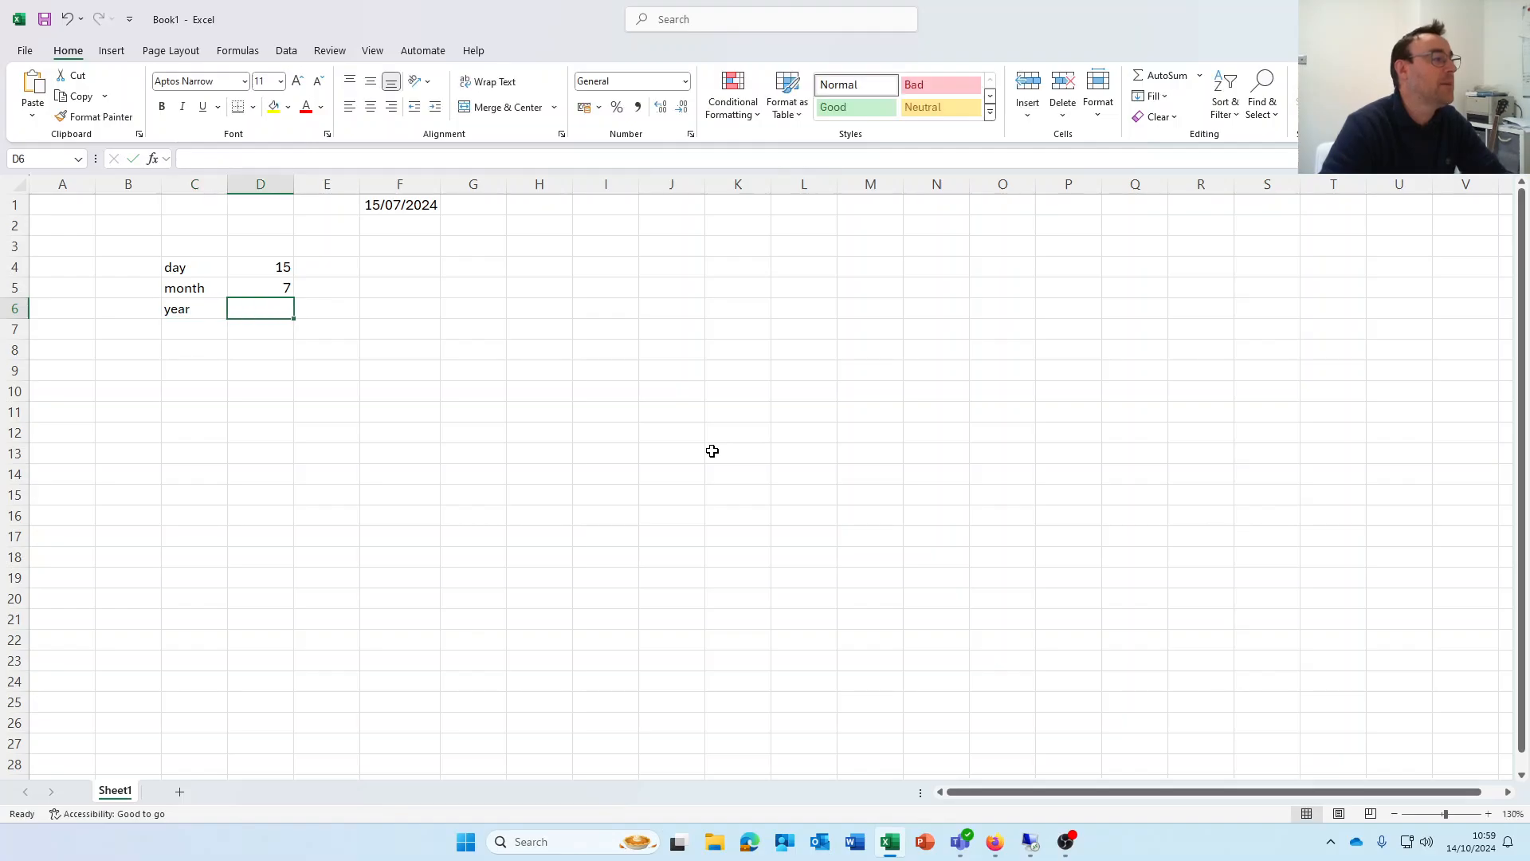
{"action": "type", "text": "=ye"}
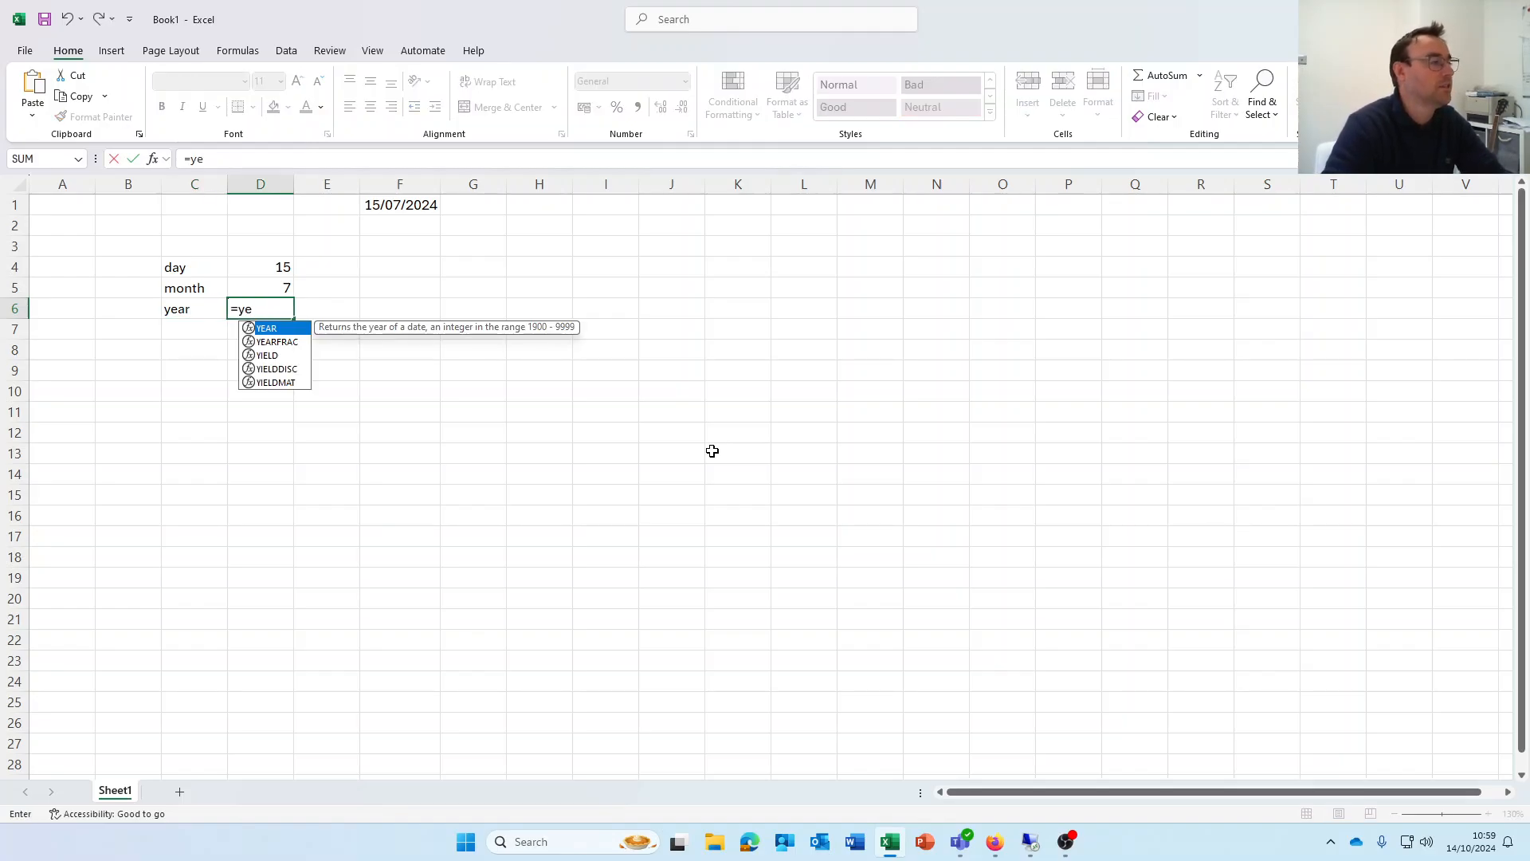
{"action": "type", "text": "ar(f1)"}
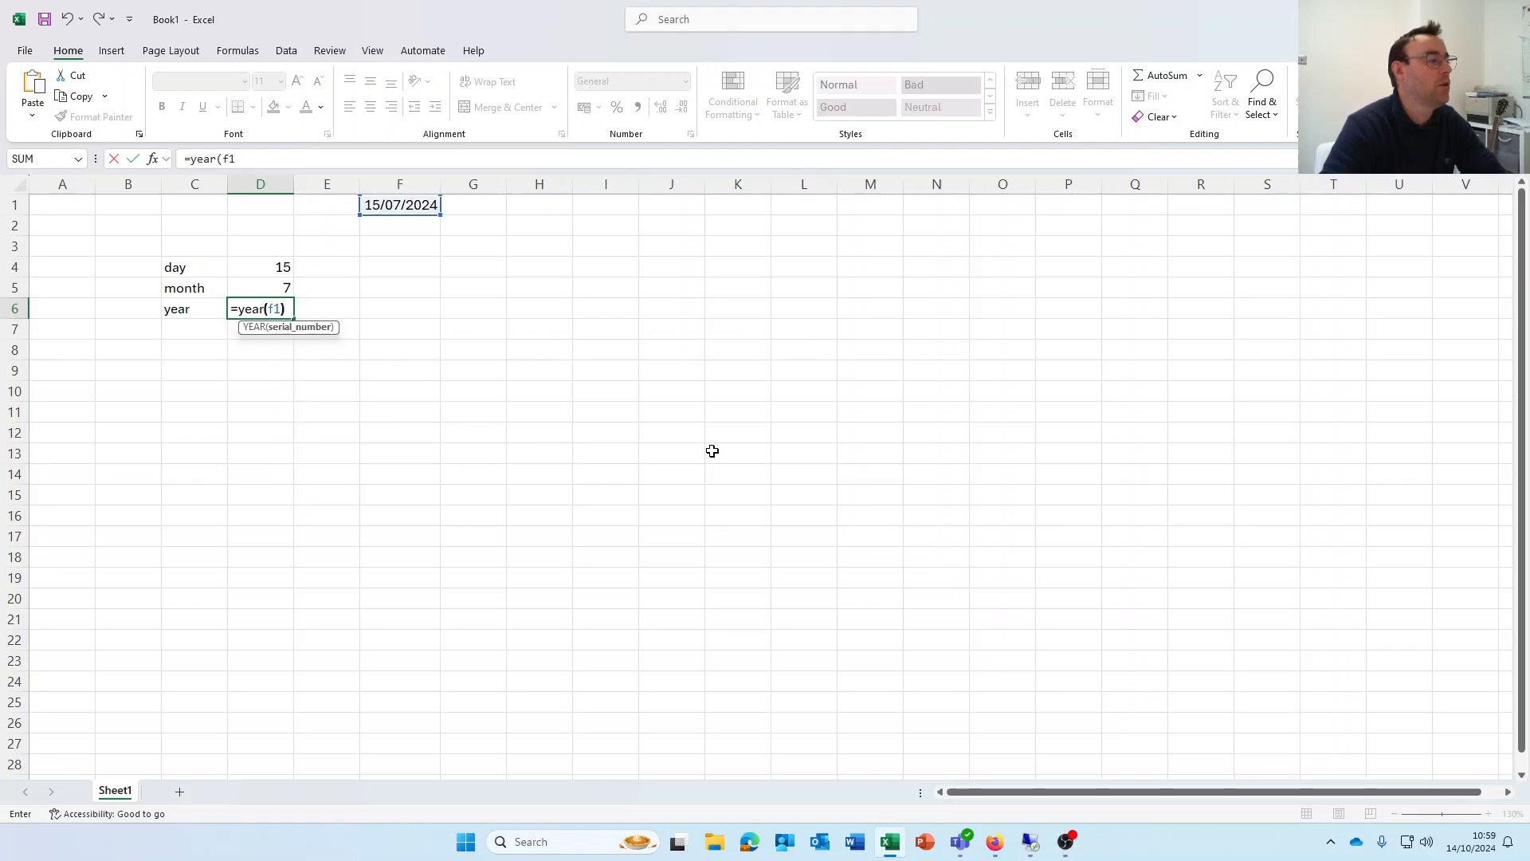
{"action": "key", "text": "Return"}
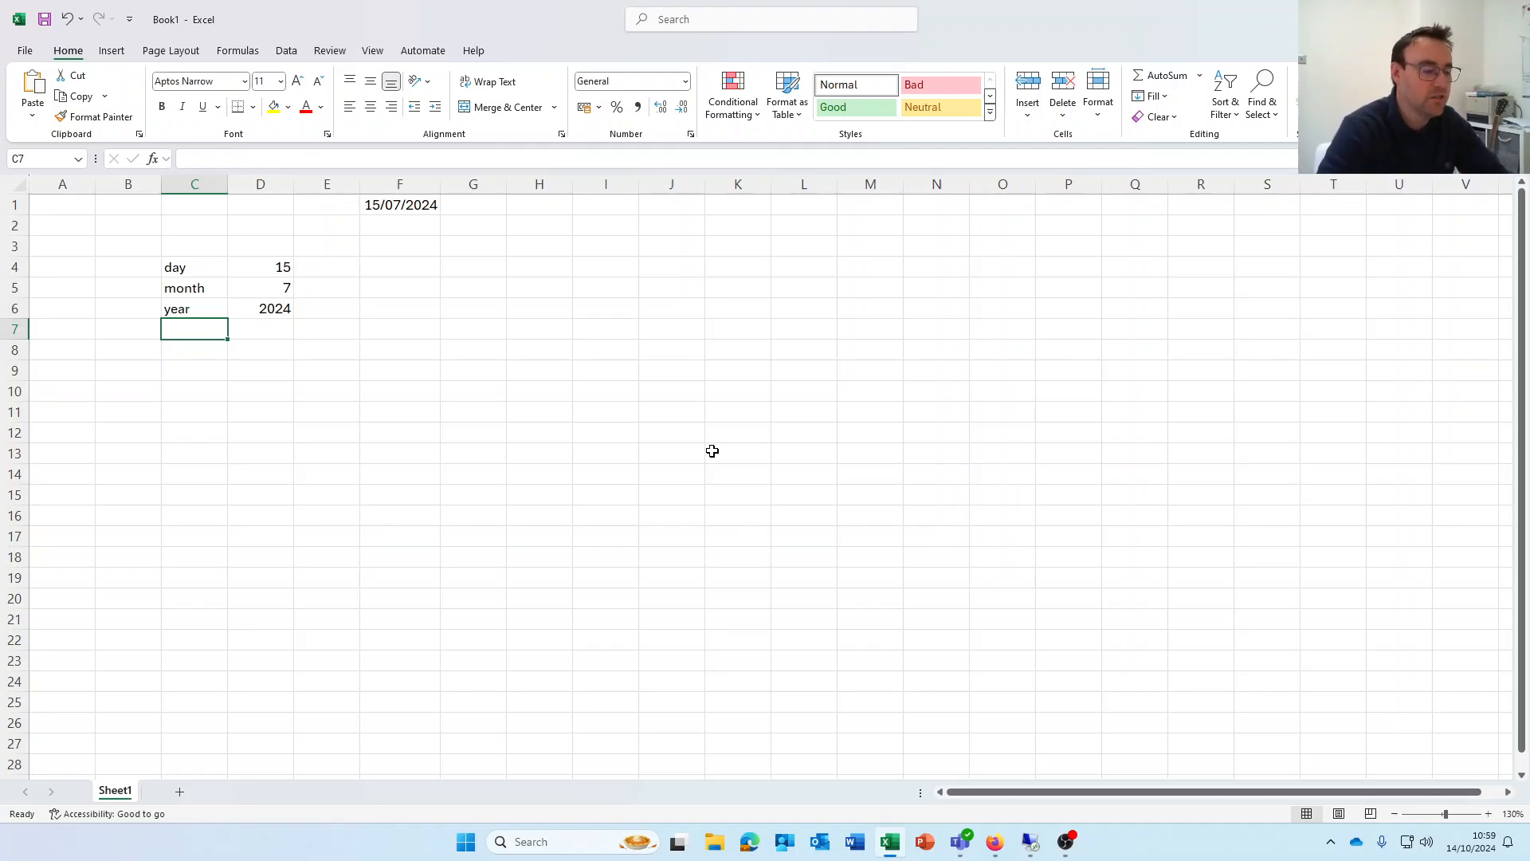
Label C7 'week number', widen column C, and enter =WEEKNUM(F1) in D7
{"action": "type", "text": "wee"}
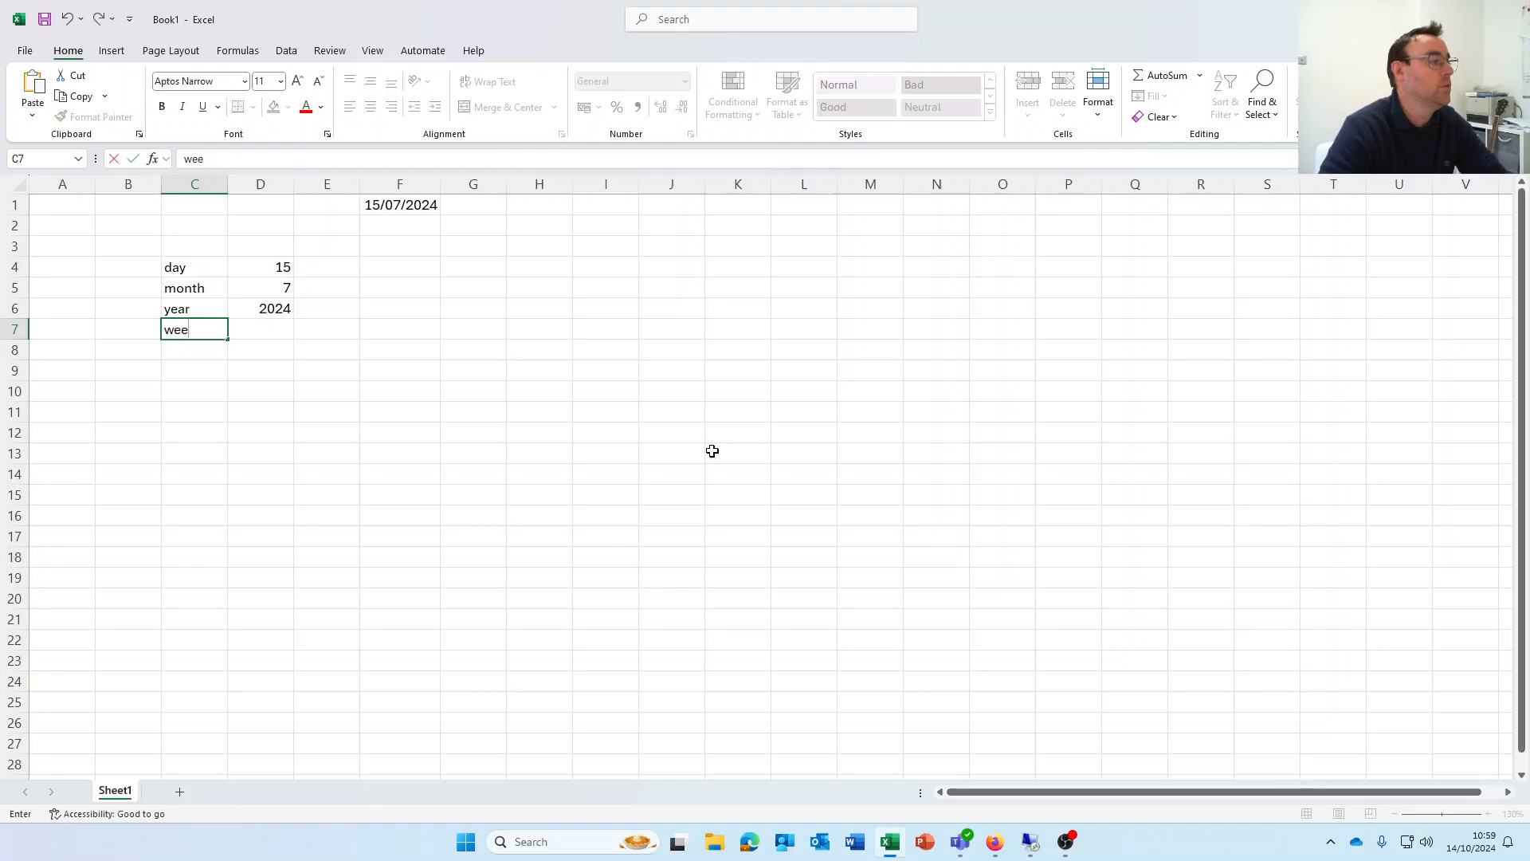
{"action": "type", "text": "k number"}
{"action": "key", "text": "Tab"}
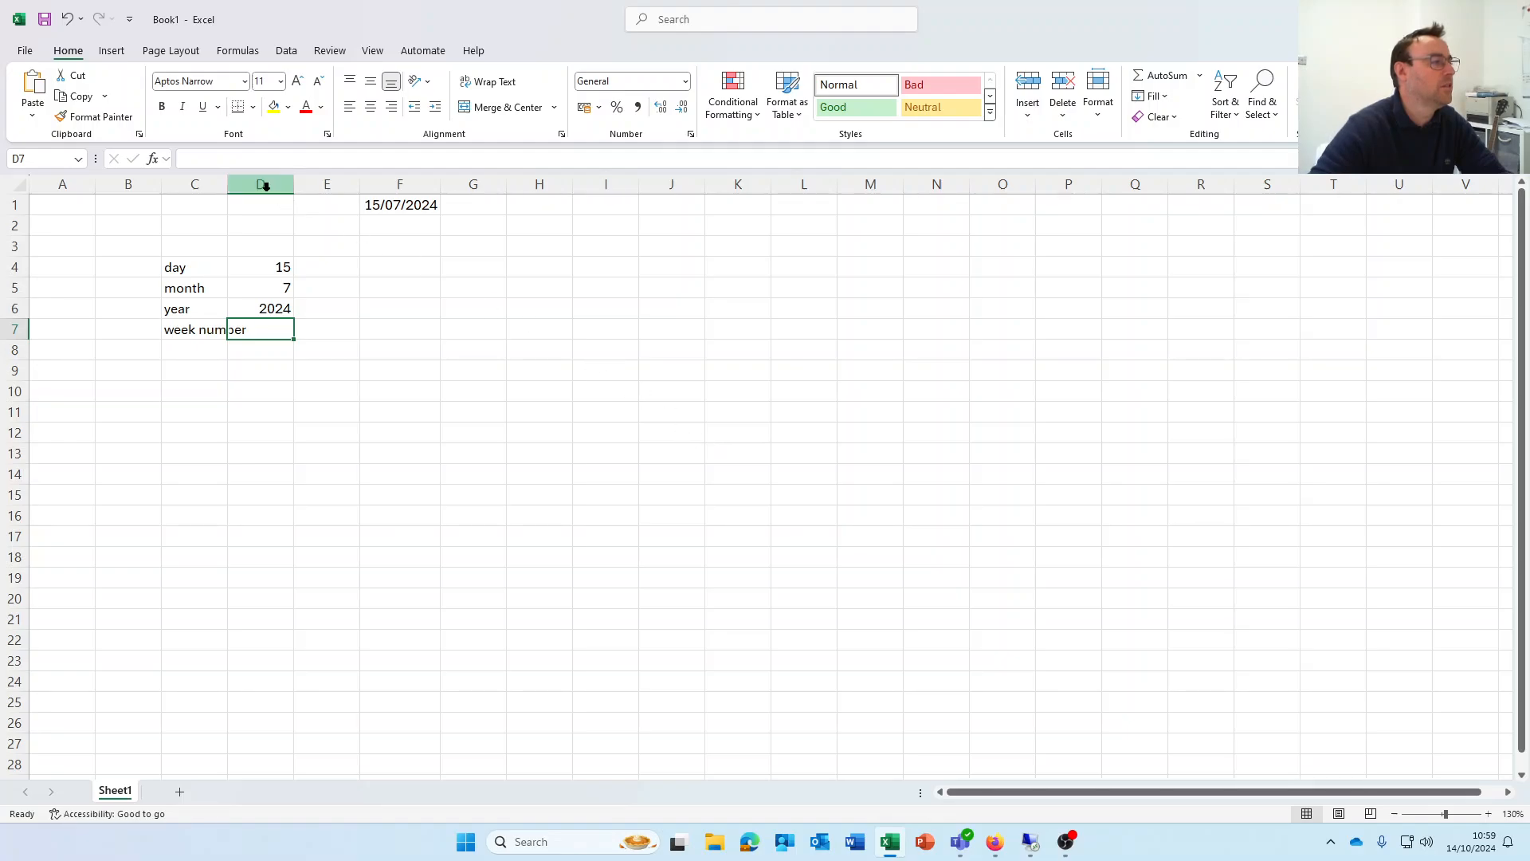
{"action": "left_click_drag", "start_coordinate": [228, 184], "coordinate": [327, 188]}
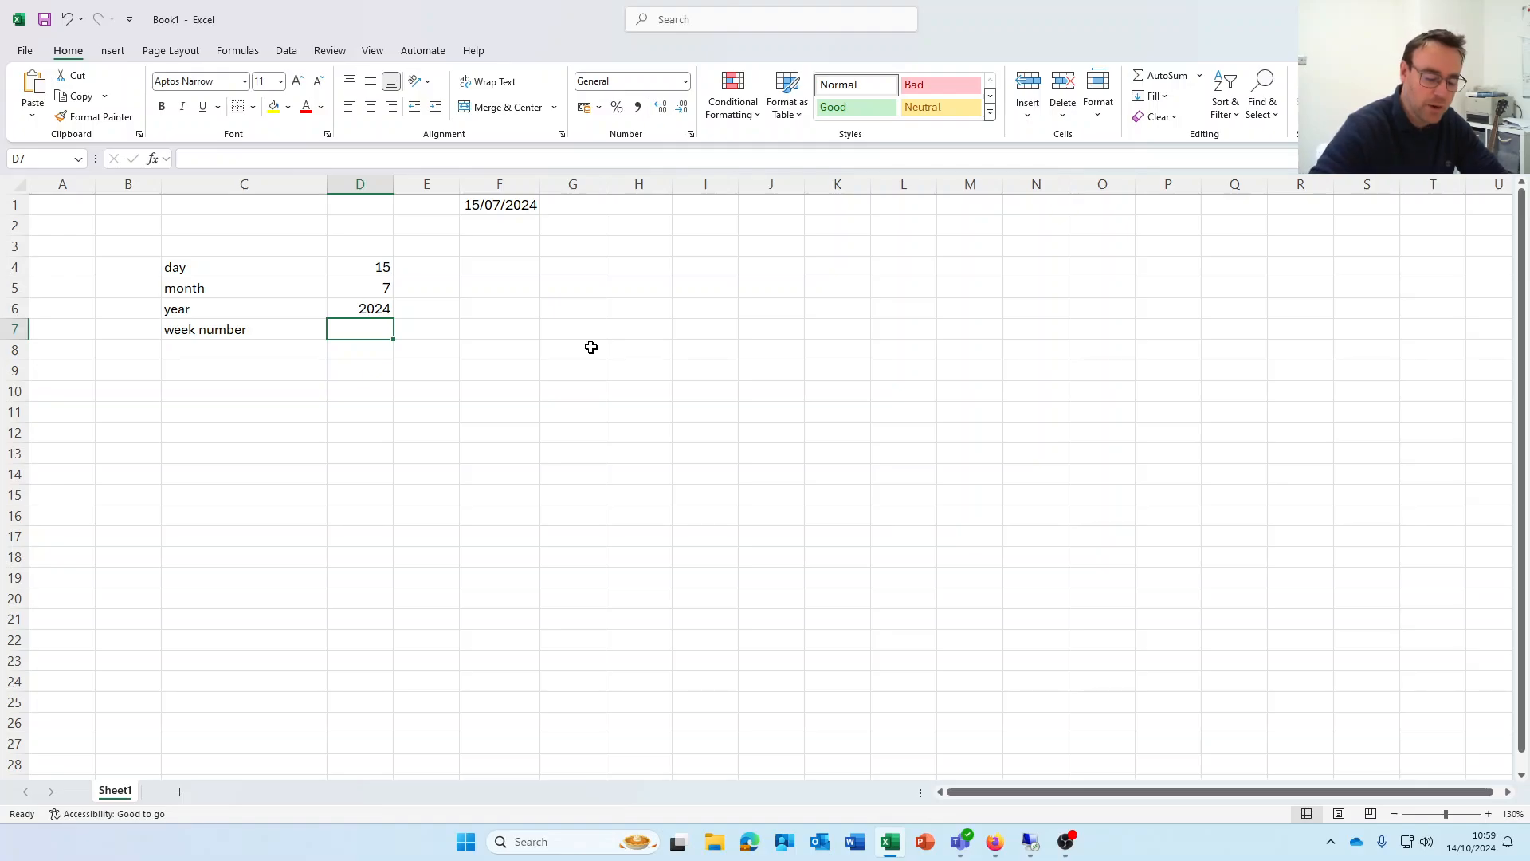
{"action": "type", "text": "=week"}
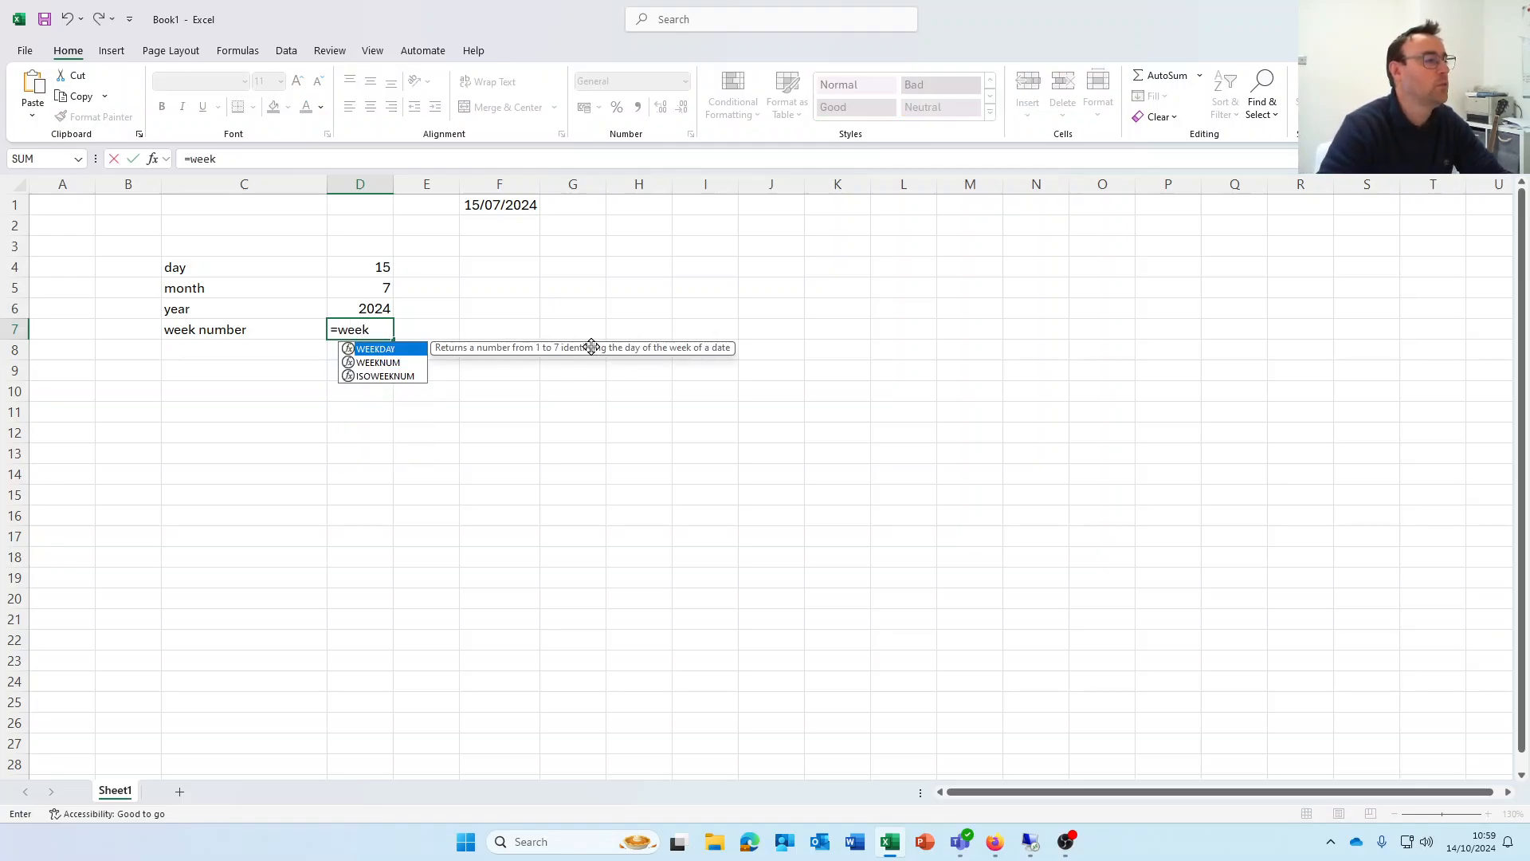
{"action": "type", "text": "num("}
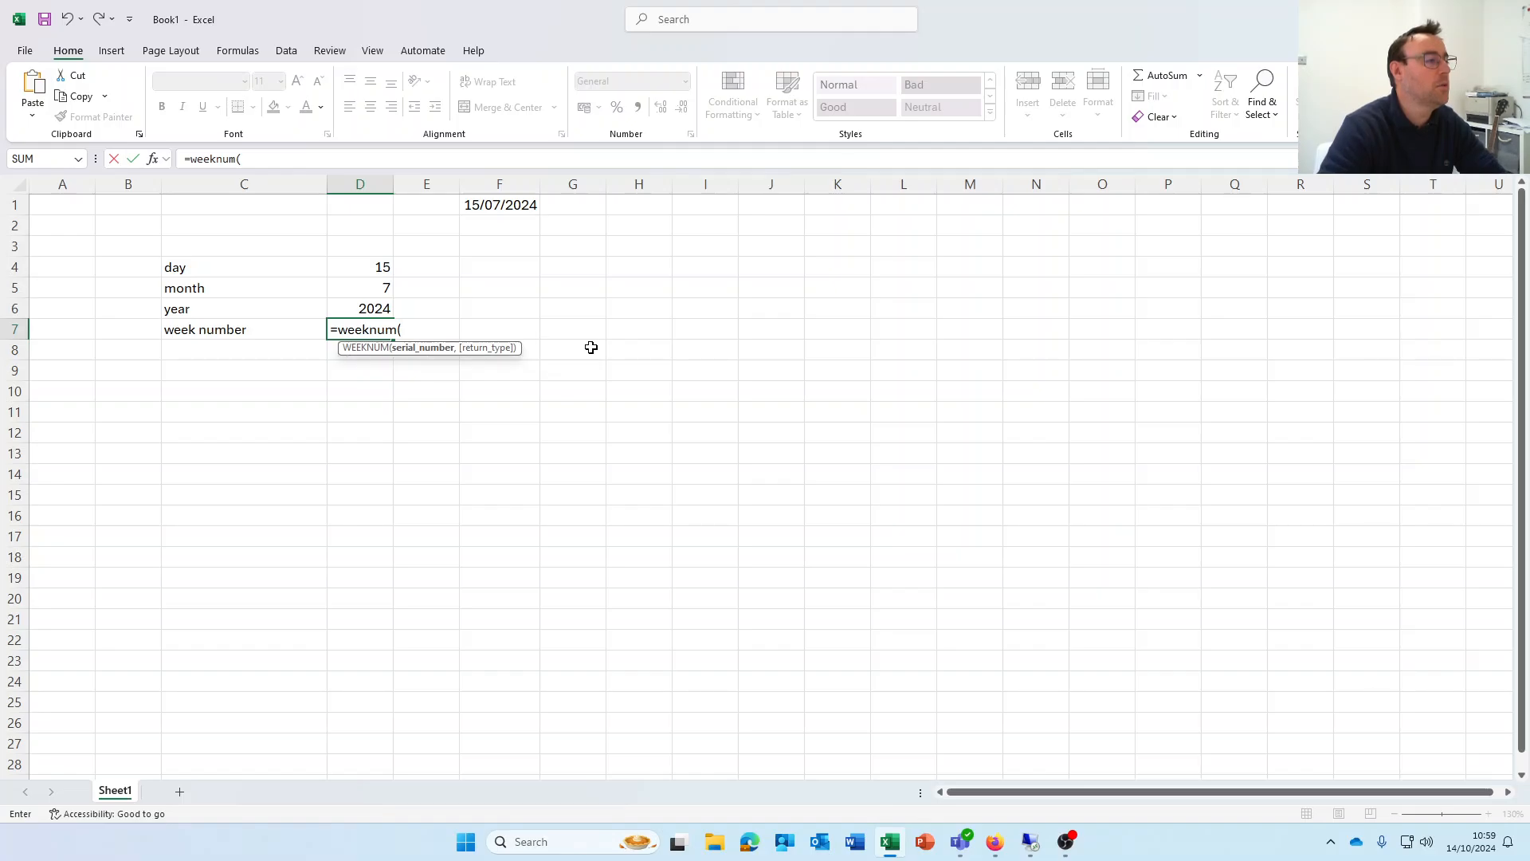
{"action": "type", "text": "f1,"}
{"action": "key", "text": "BackSpace"}
{"action": "type", "text": ")"}
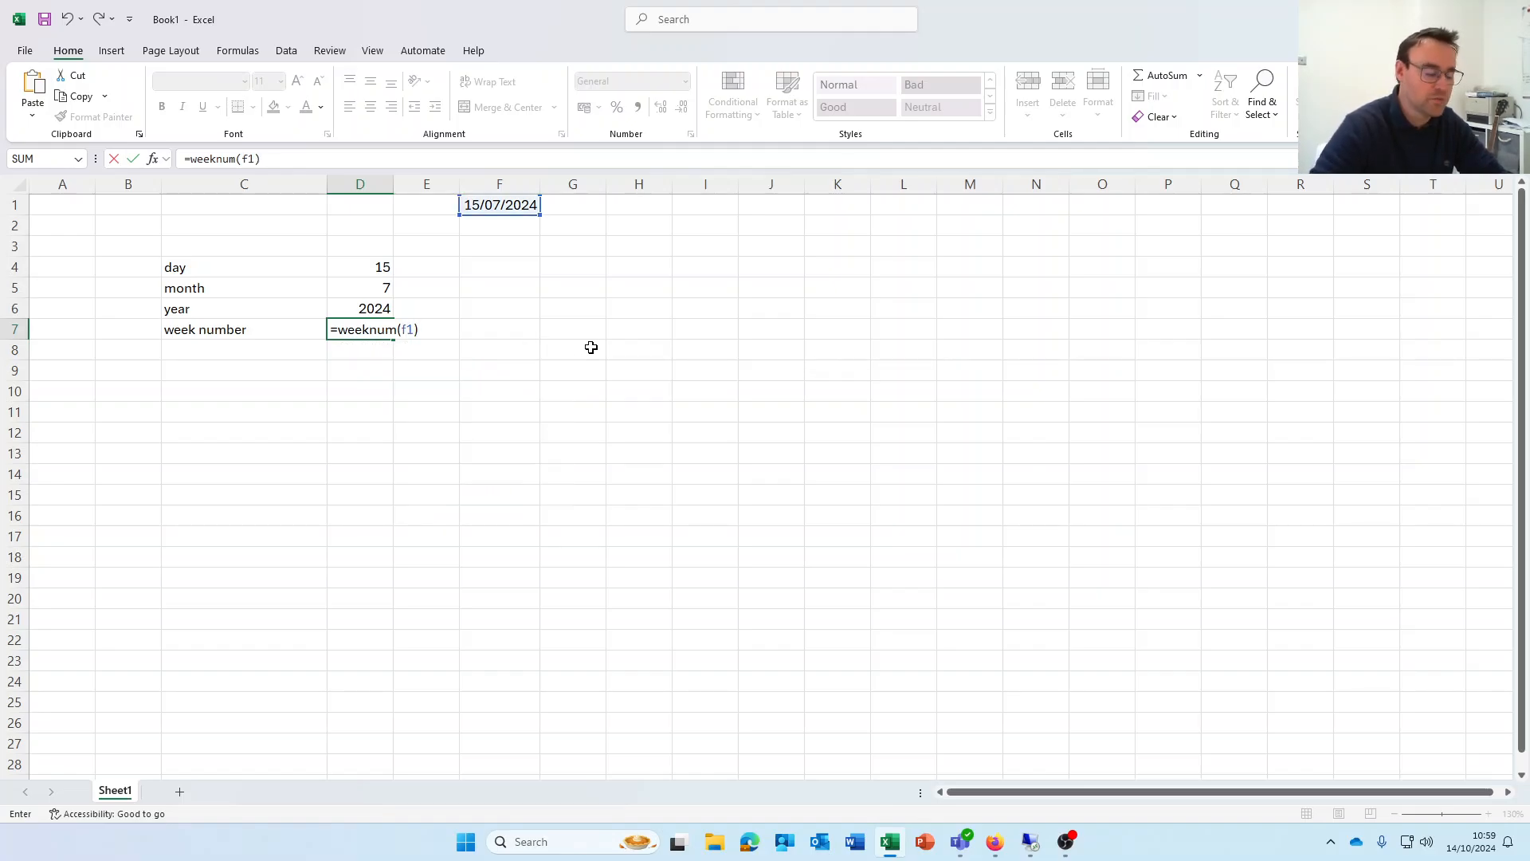
{"action": "key", "text": "Return"}
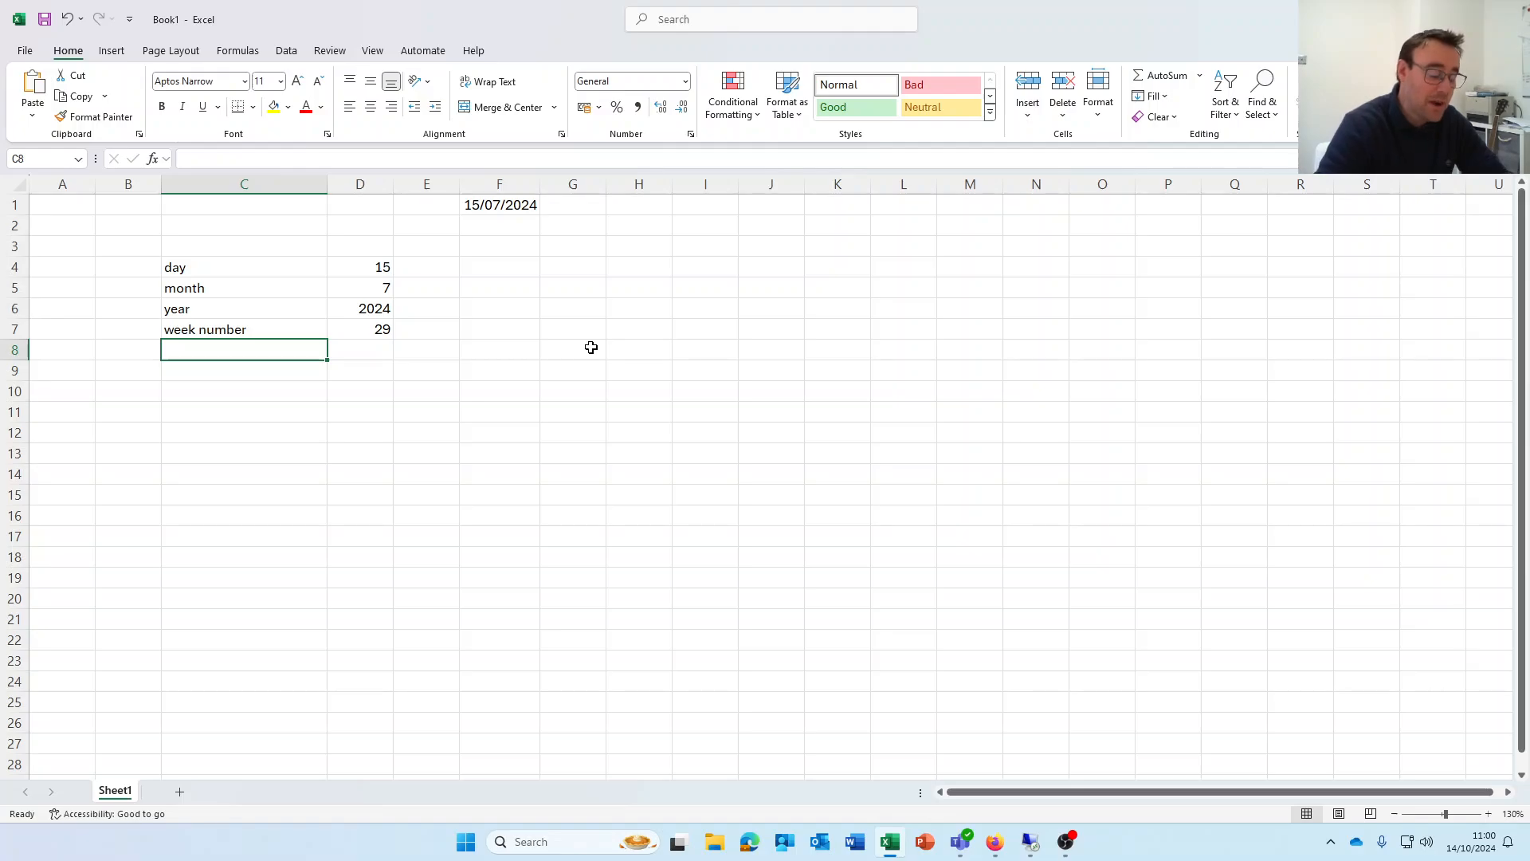
Label C8 'end of month' and enter =EOMONTH(F1,0) in D8
{"action": "type", "text": "end of m"}
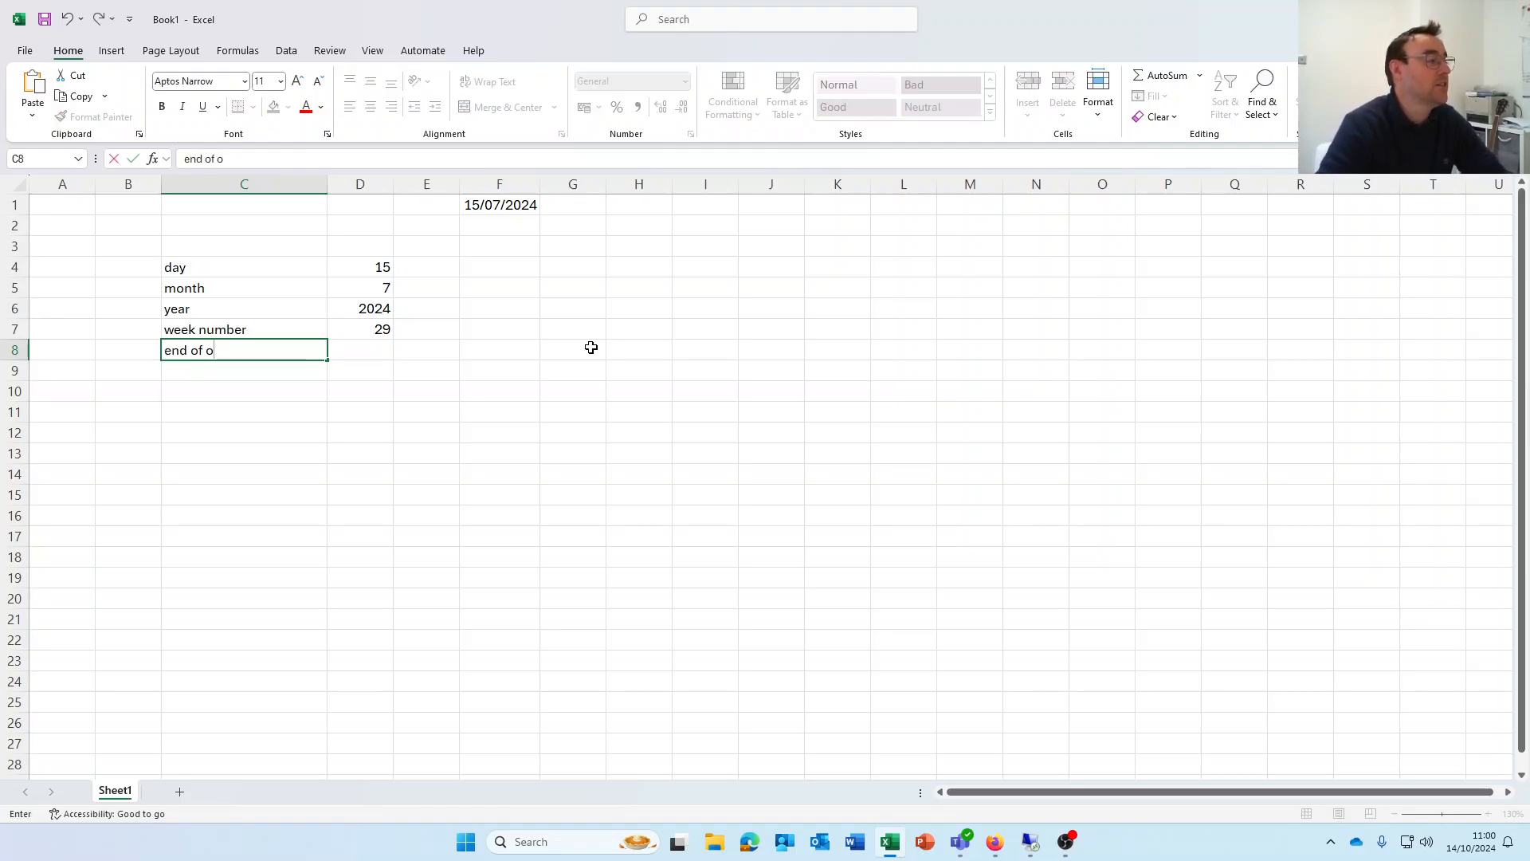
{"action": "key", "text": "BackSpace"}
{"action": "type", "text": "month"}
{"action": "key", "text": "Tab"}
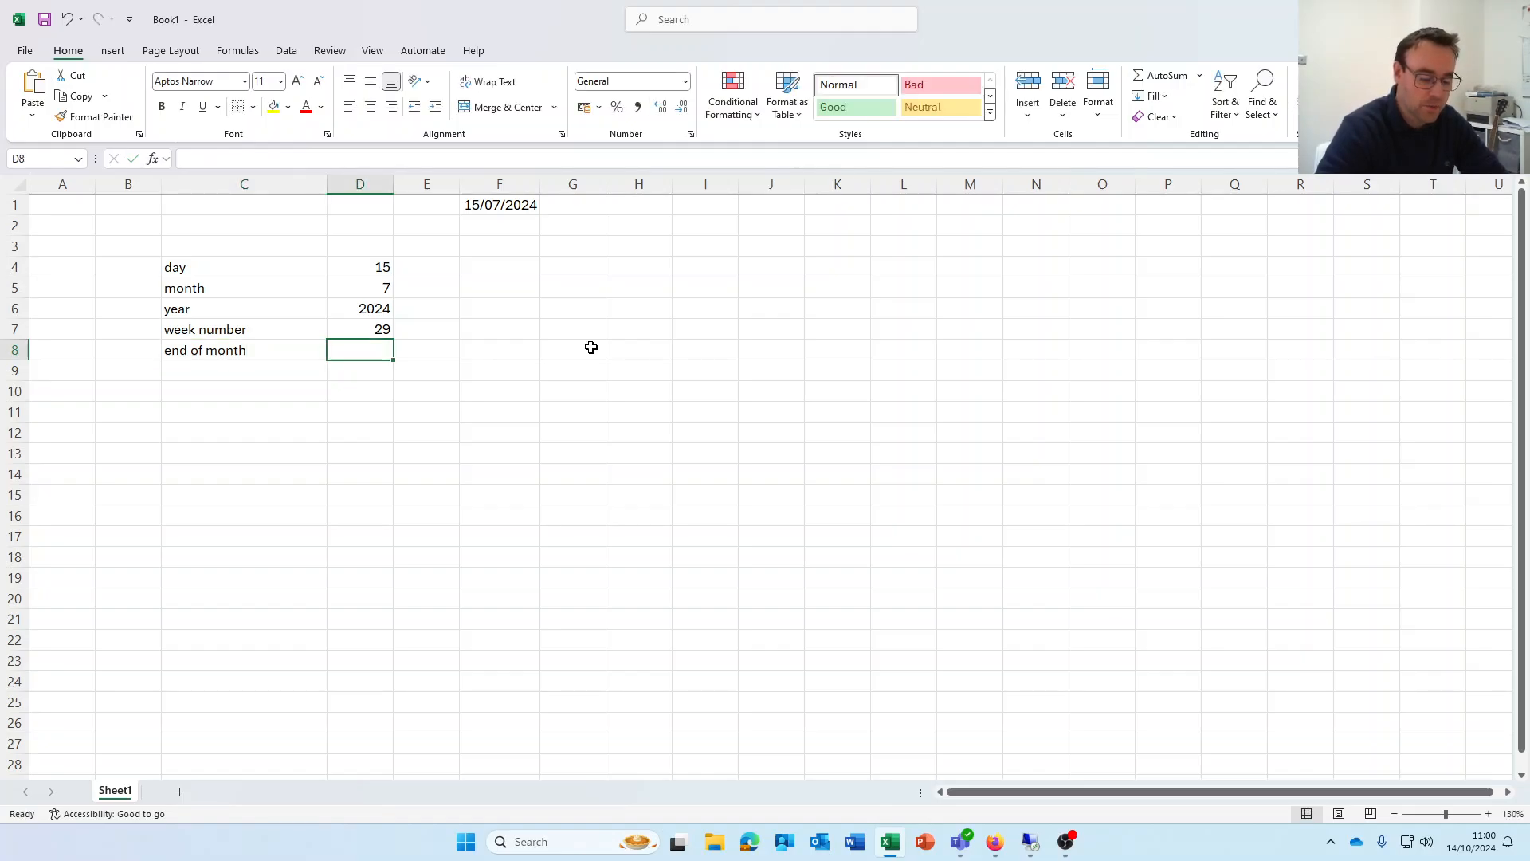
{"action": "type", "text": "="}
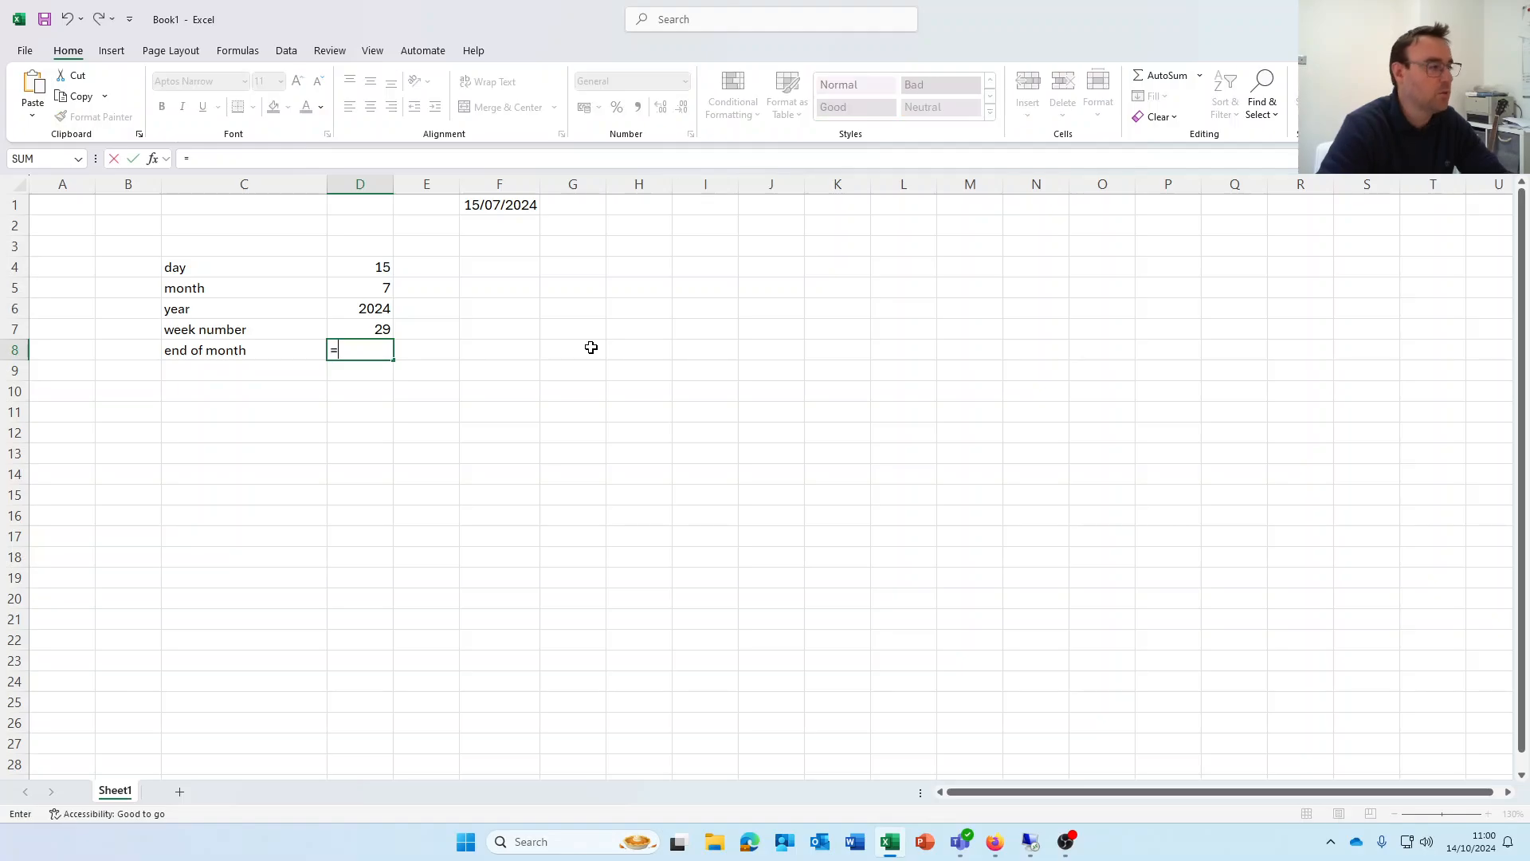
{"action": "type", "text": "eomonth"}
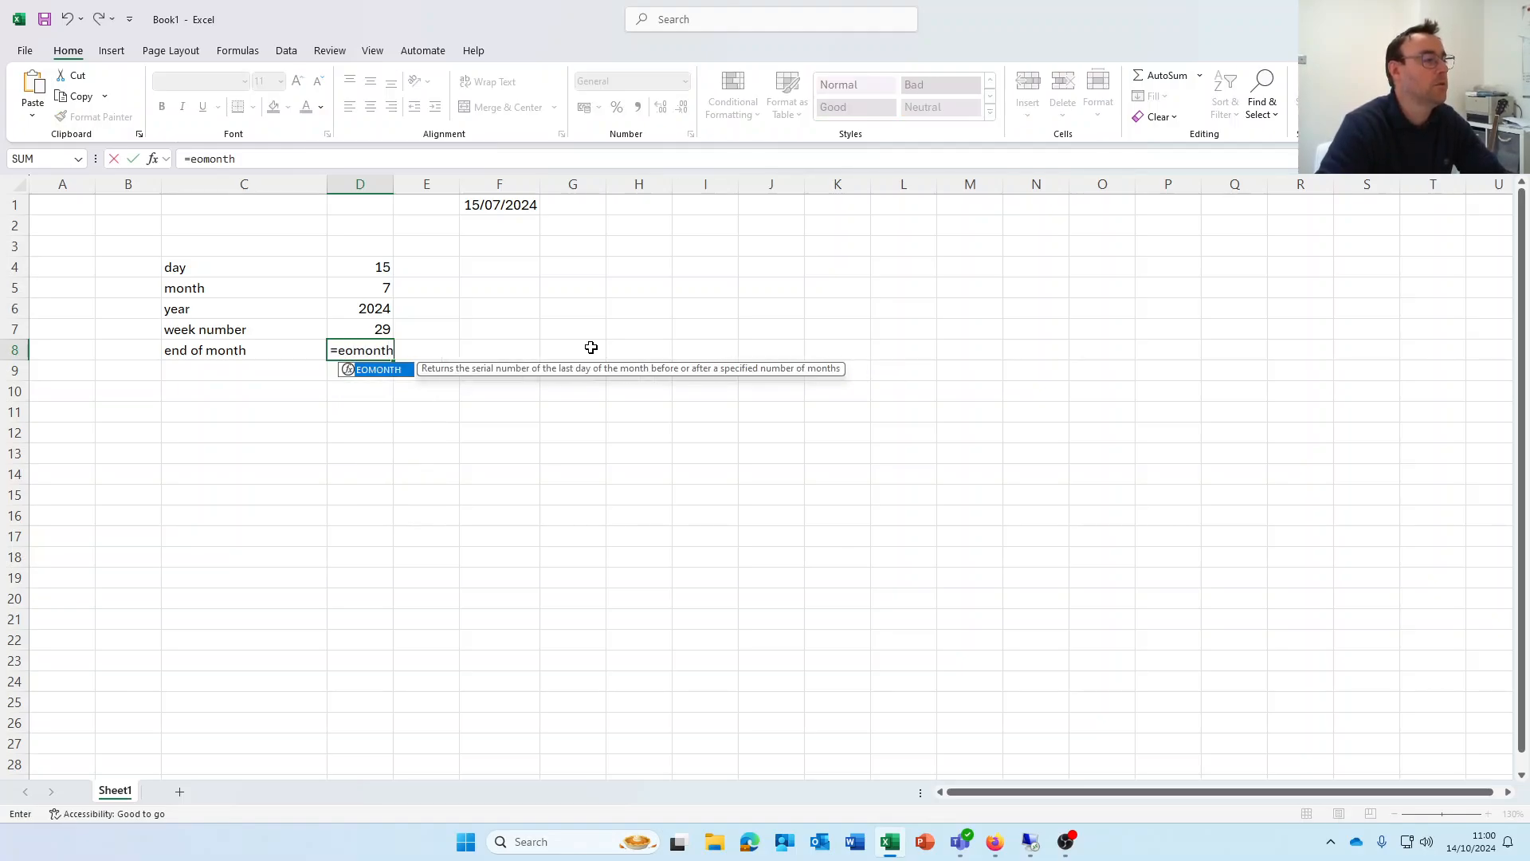
{"action": "type", "text": "("}
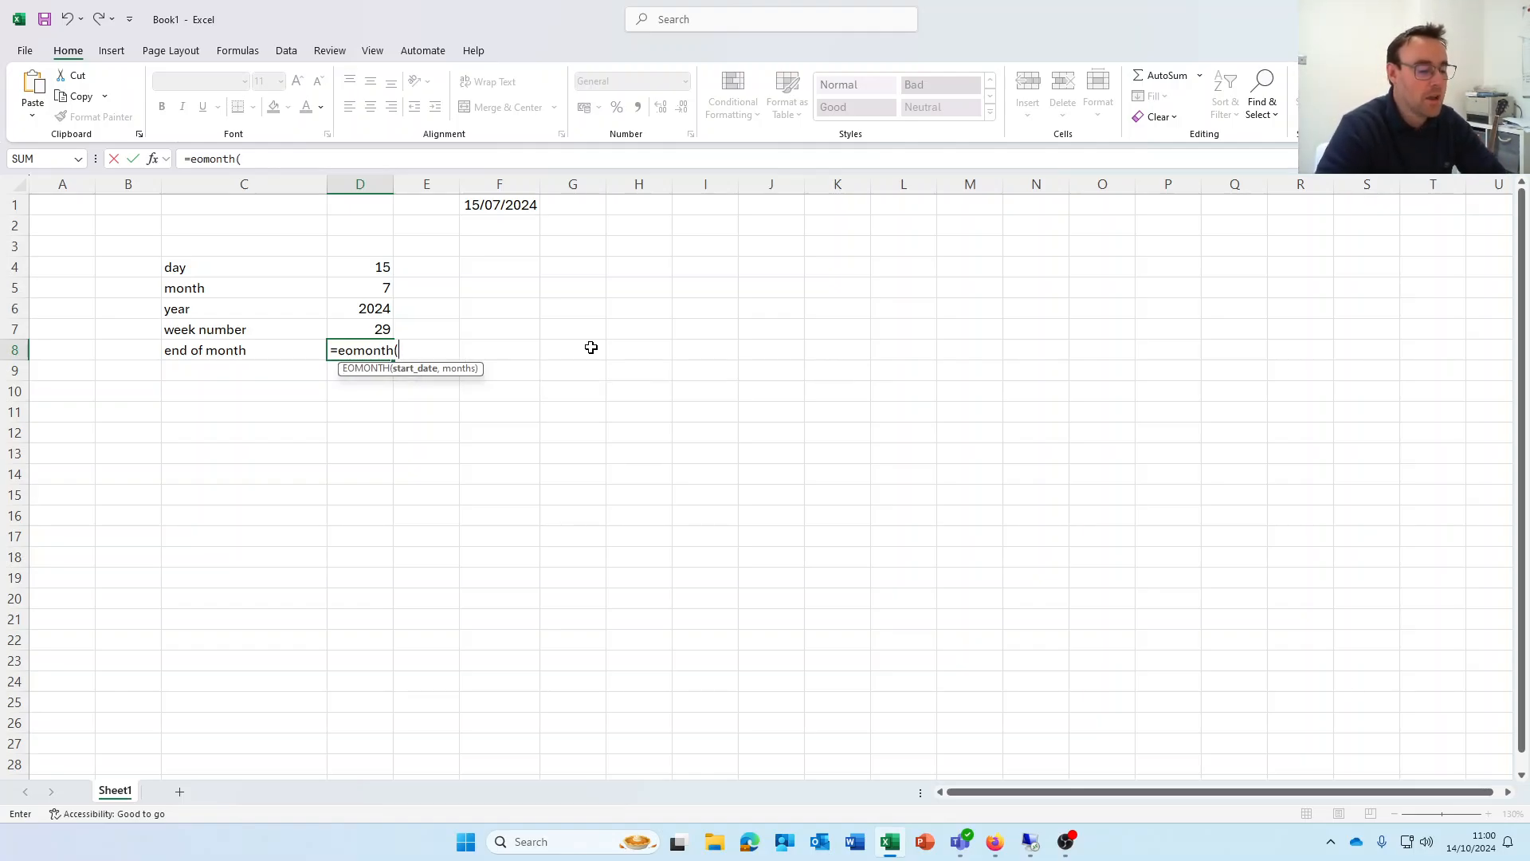
{"action": "type", "text": "F1,0"}
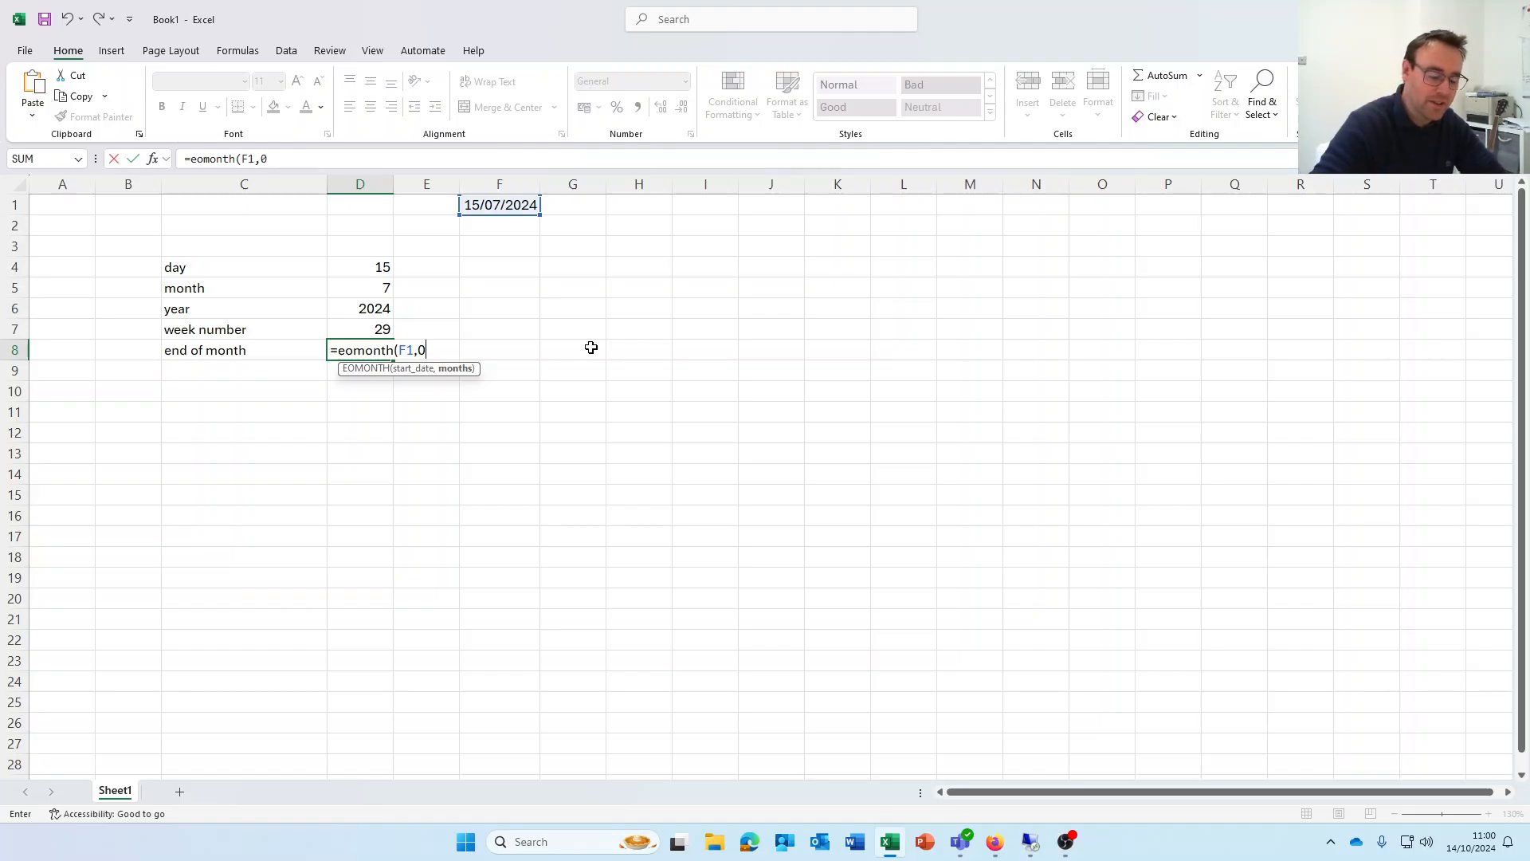
{"action": "key", "text": "Return"}
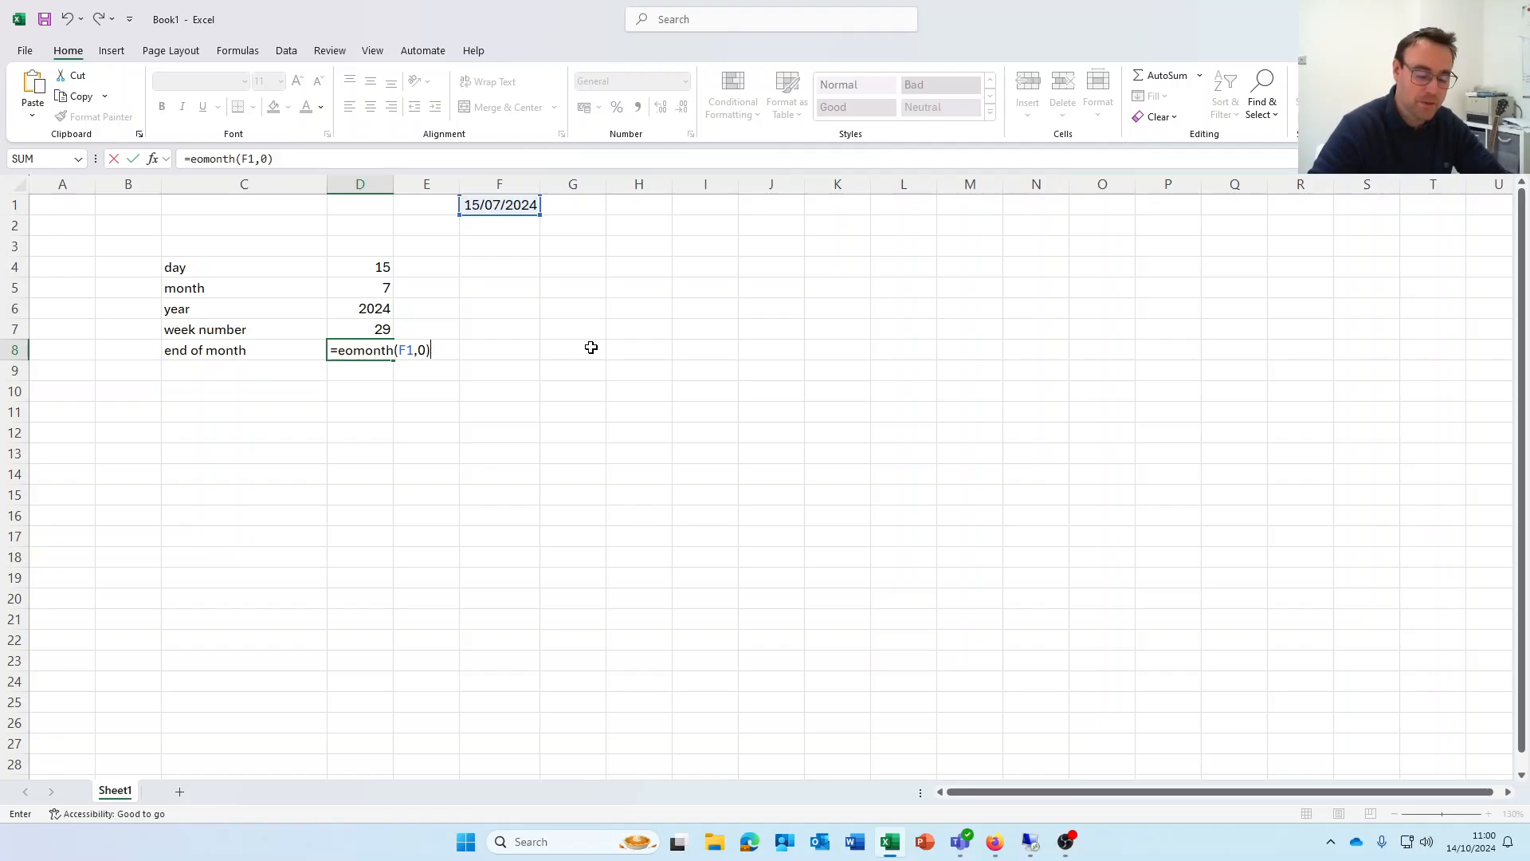
{"action": "key", "text": "Return"}
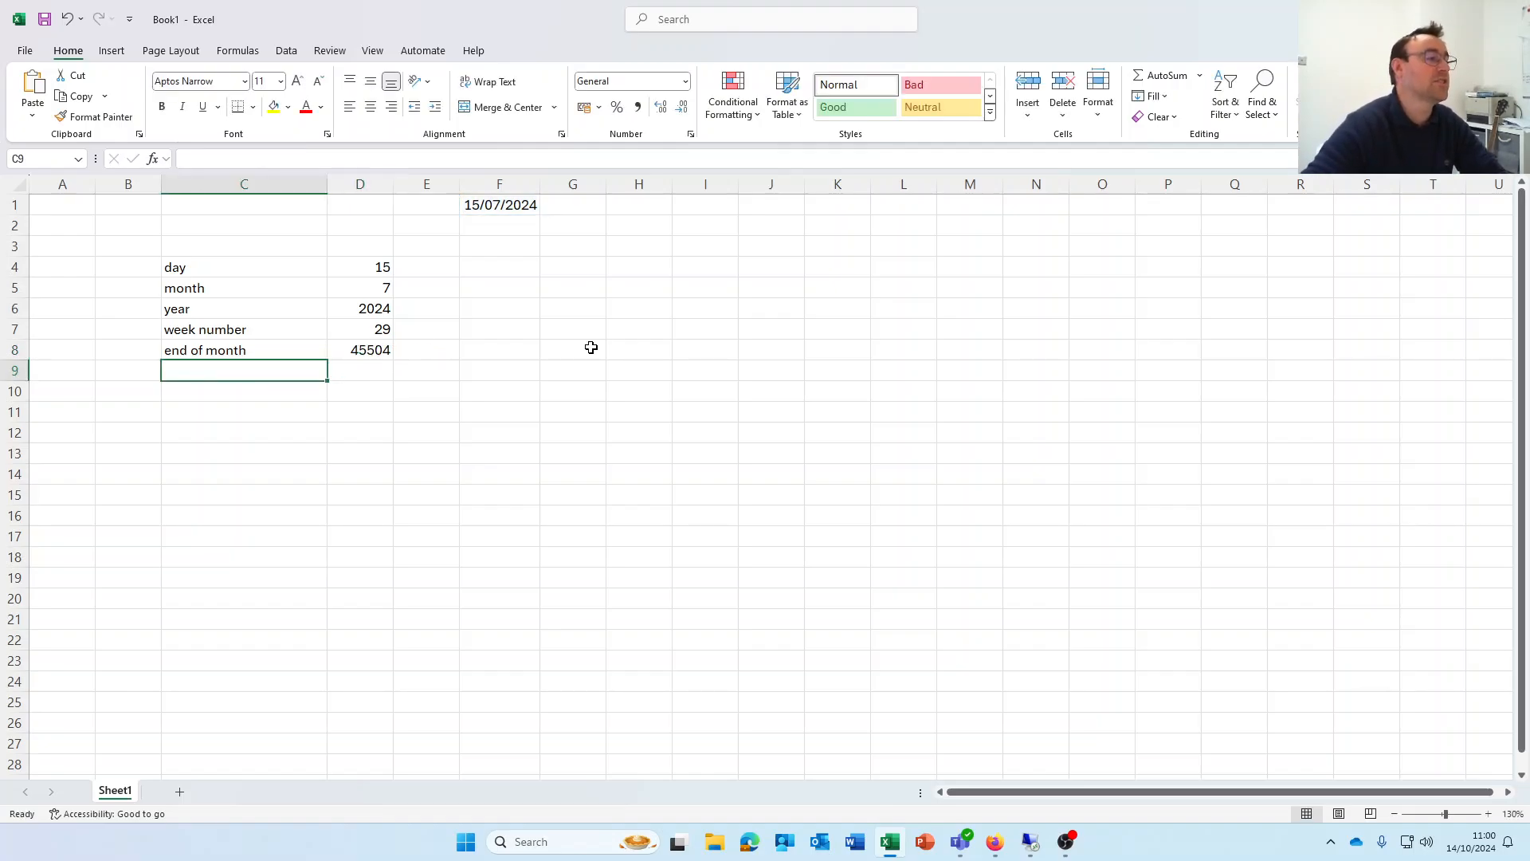
Format D8 as a Date so the end of month shows 31/07/2024
{"action": "left_click", "coordinate": [355, 346]}
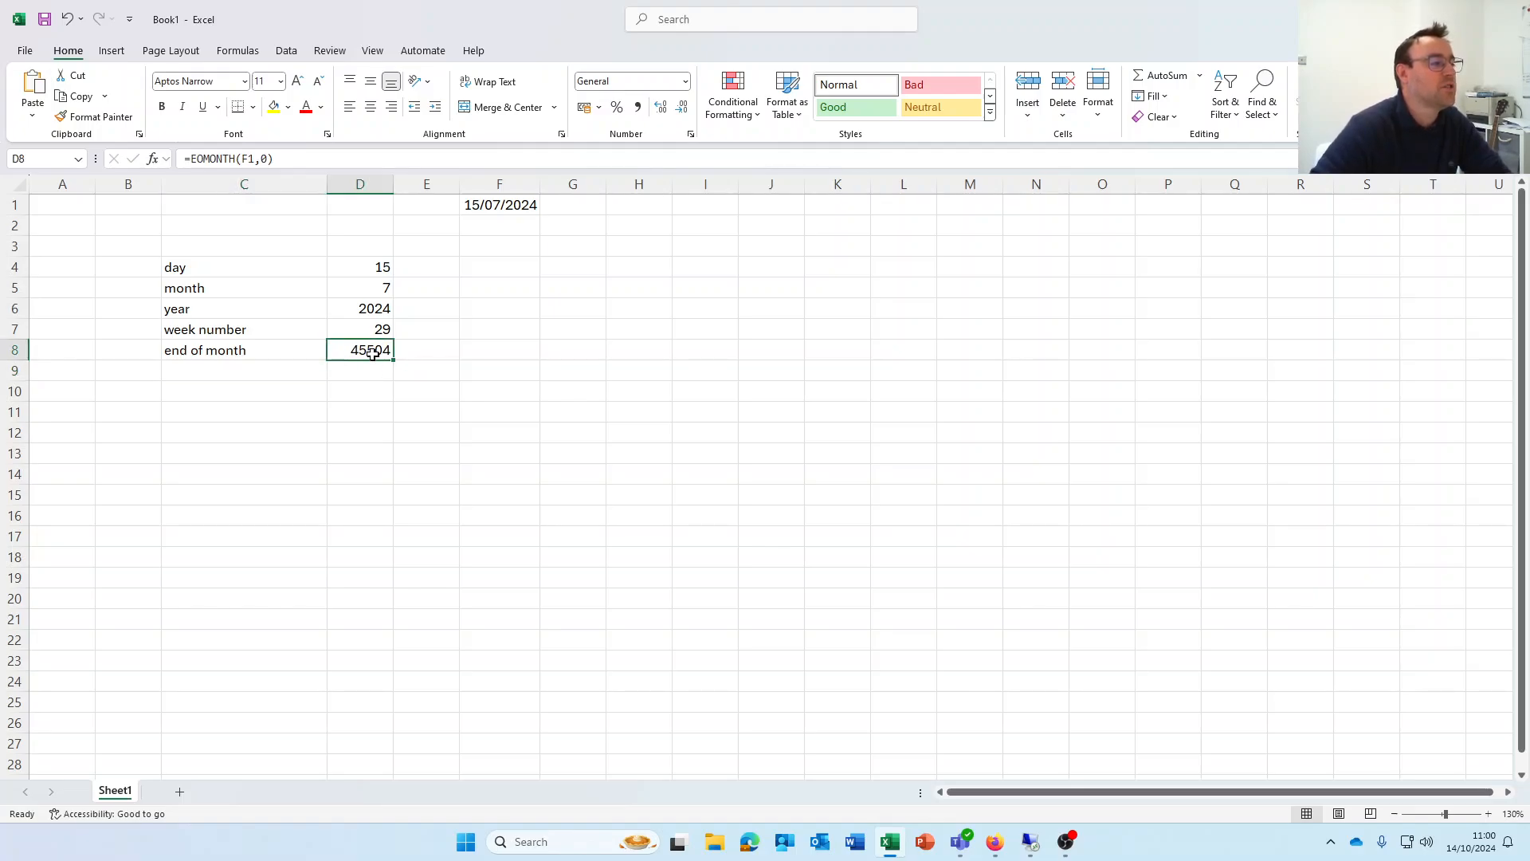
{"action": "right_click", "coordinate": [373, 354]}
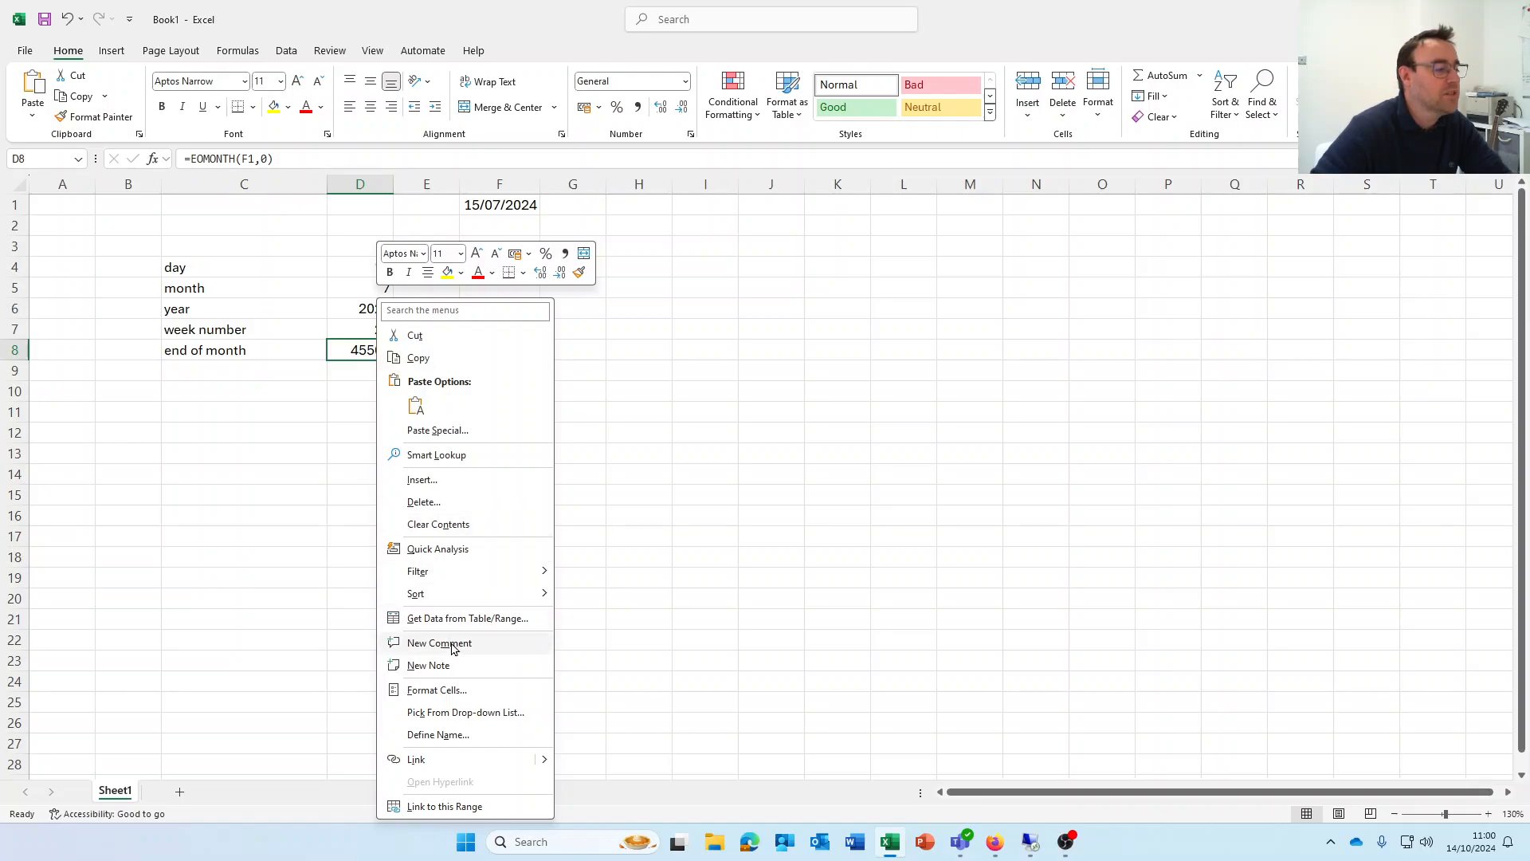
{"action": "left_click", "coordinate": [446, 693]}
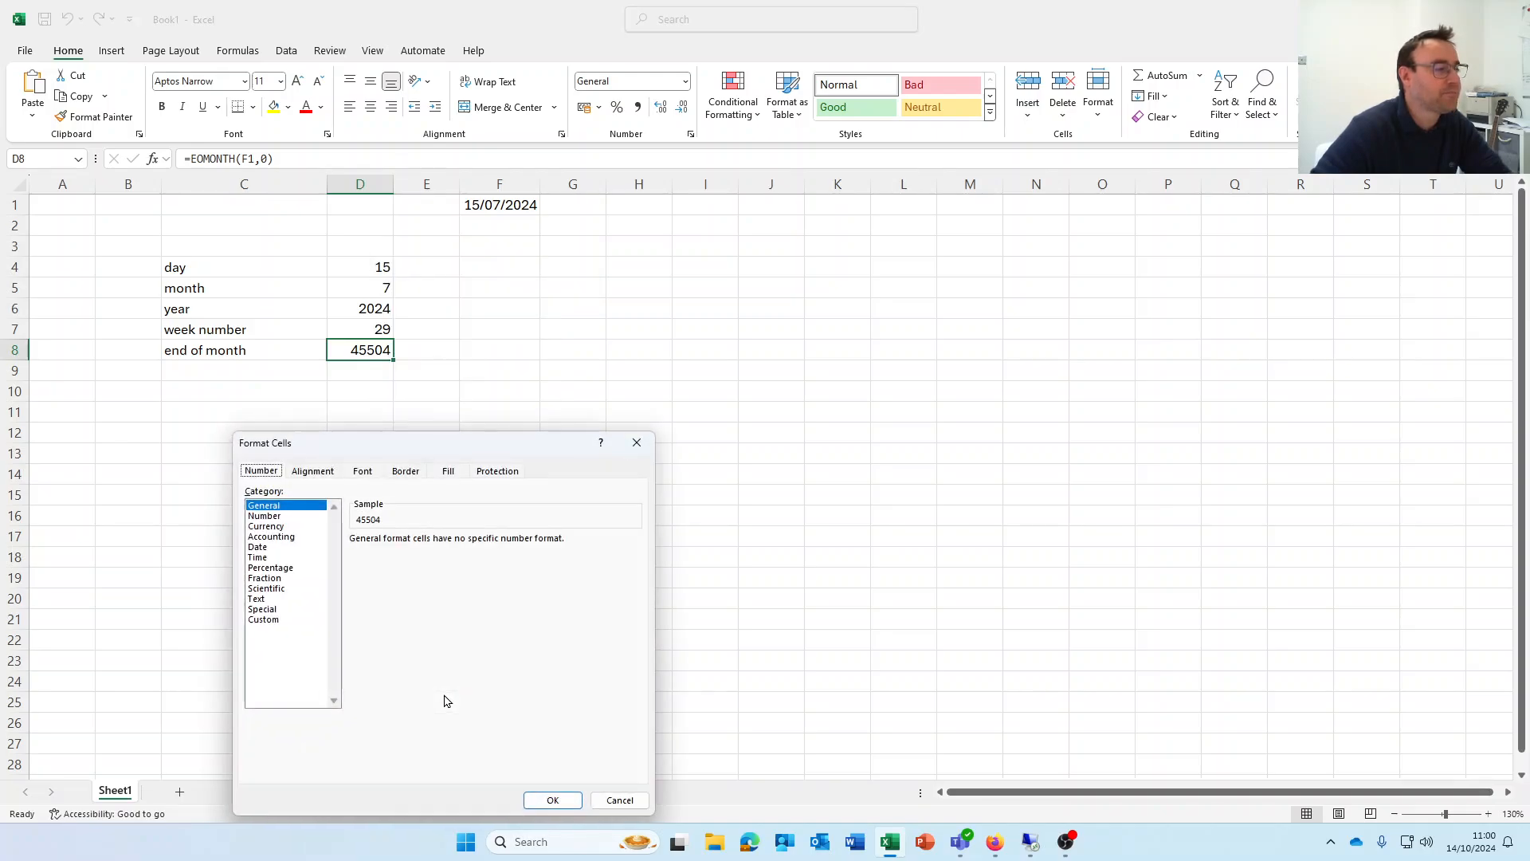
{"action": "left_click", "coordinate": [262, 549]}
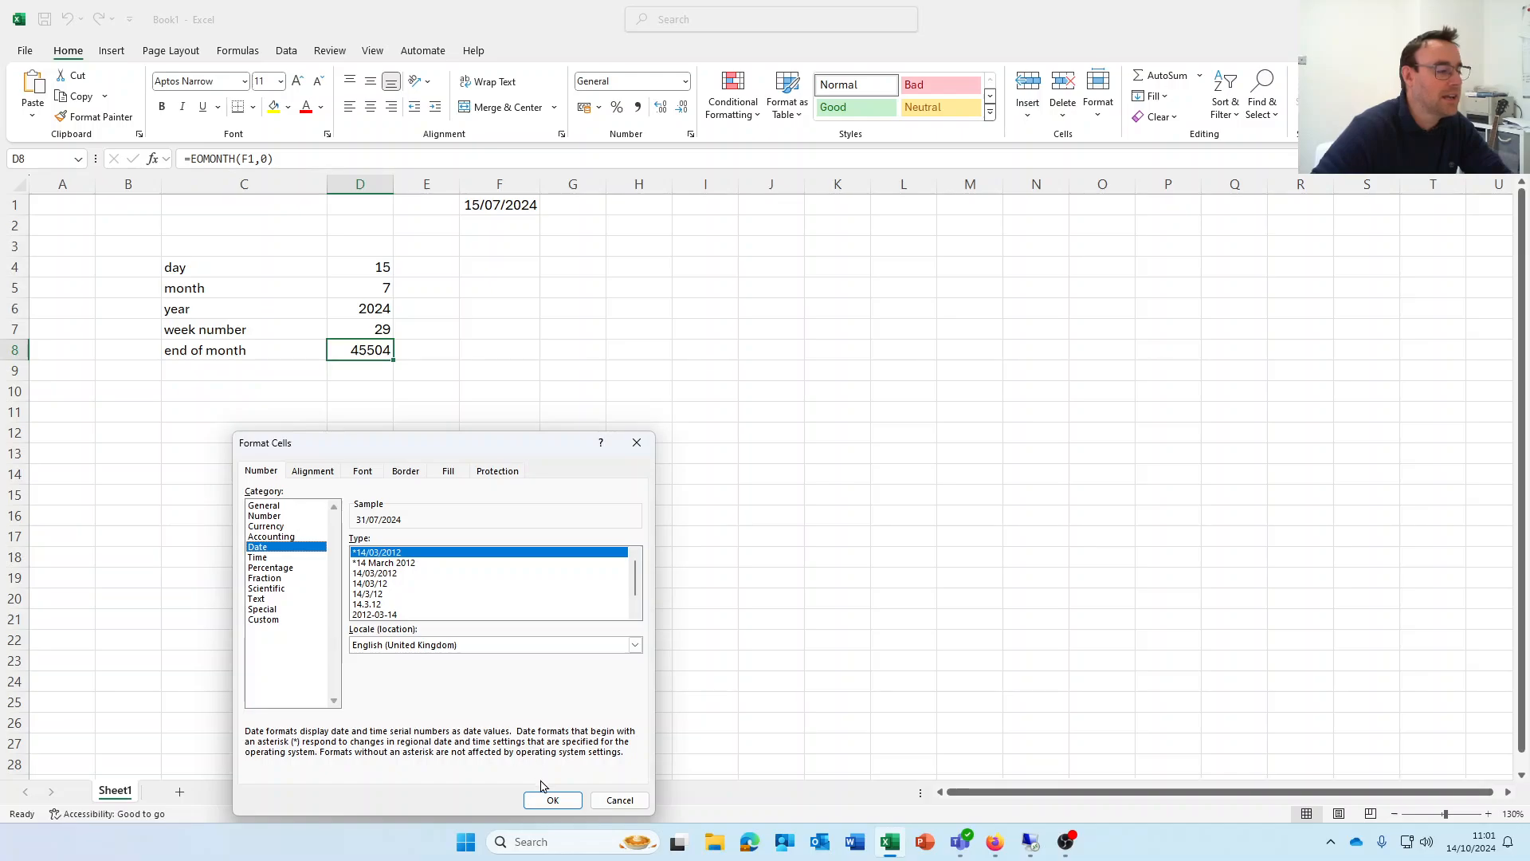
{"action": "left_click", "coordinate": [555, 803]}
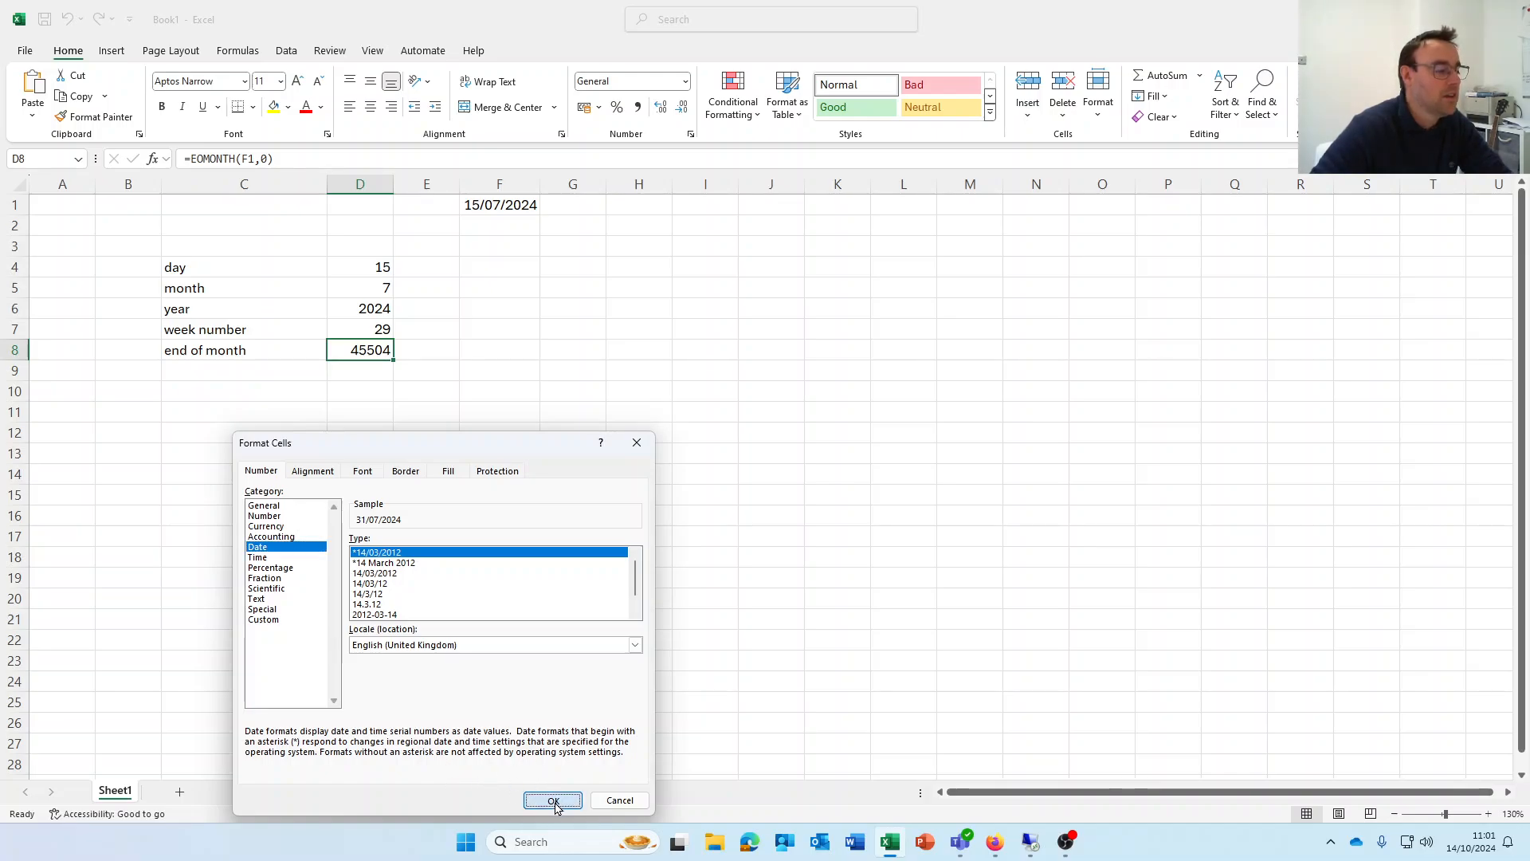
{"action": "left_click", "coordinate": [545, 431]}
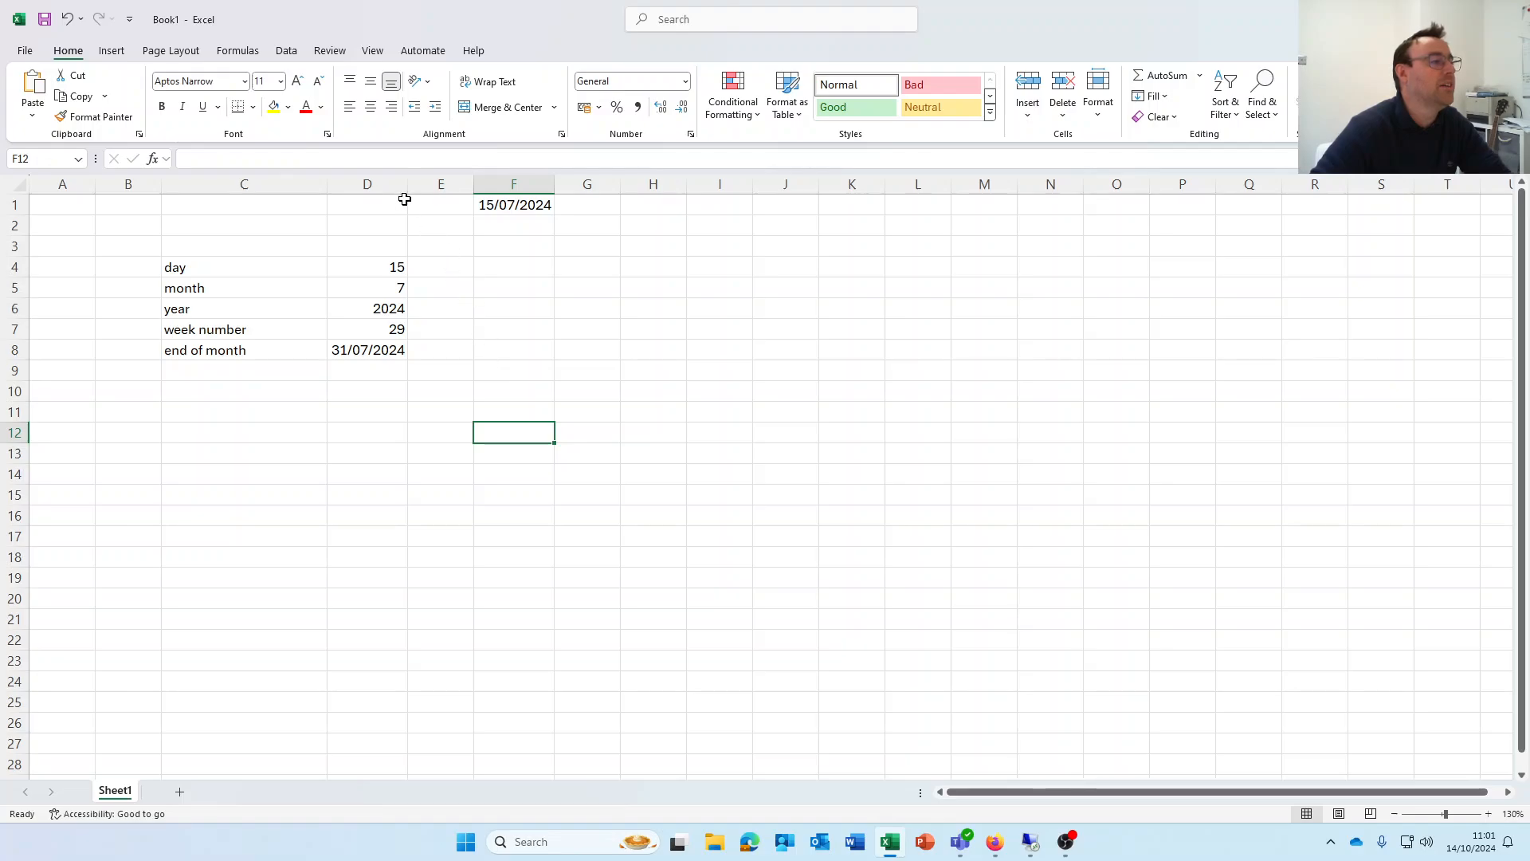
Widen column D and type the label 'week day' in C9
{"action": "left_click_drag", "start_coordinate": [407, 184], "coordinate": [434, 184]}
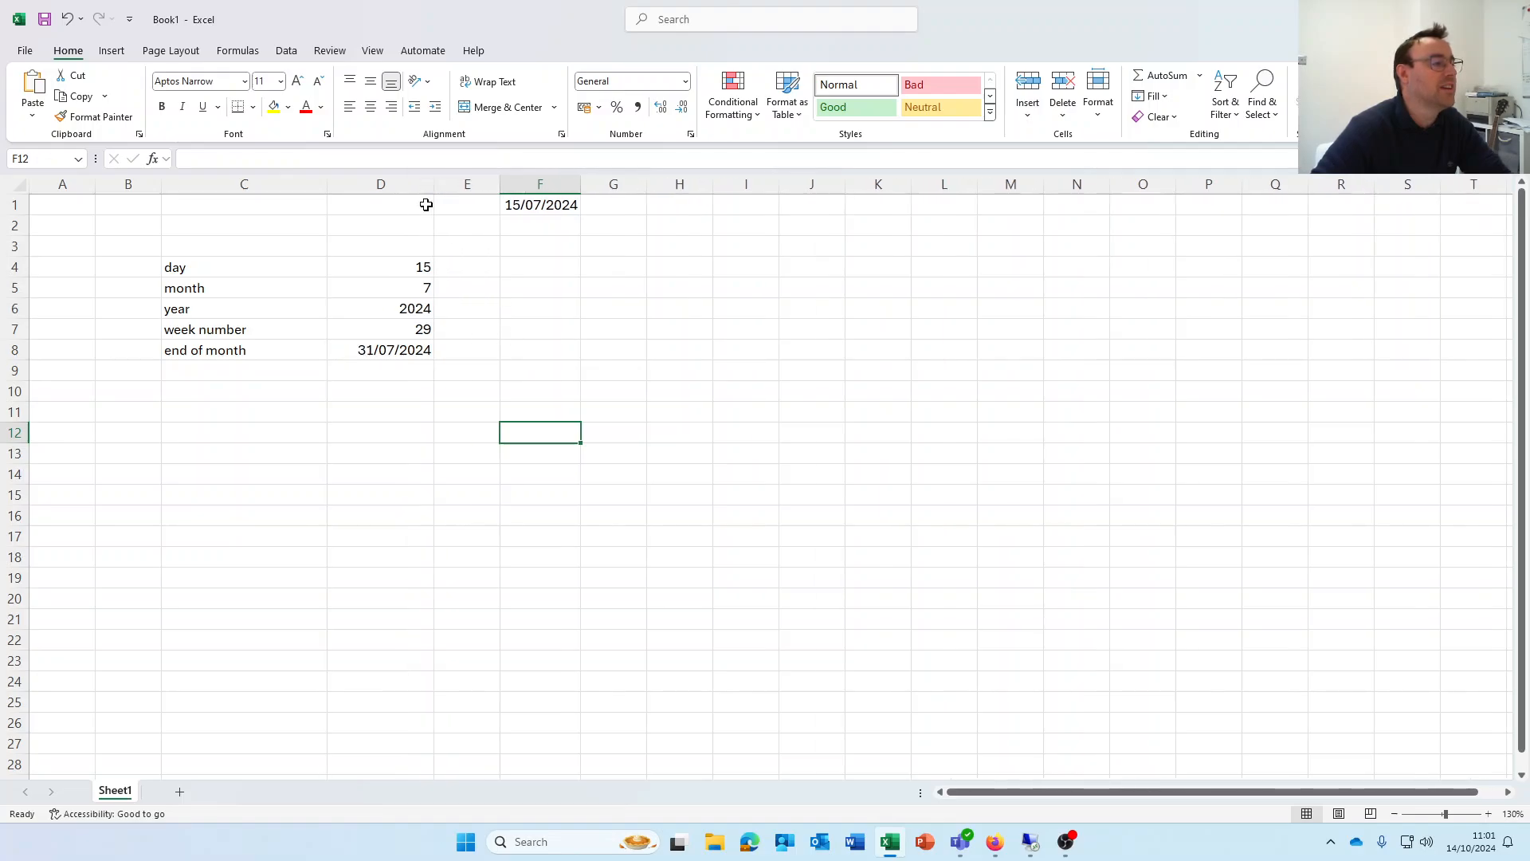
{"action": "left_click", "coordinate": [370, 352]}
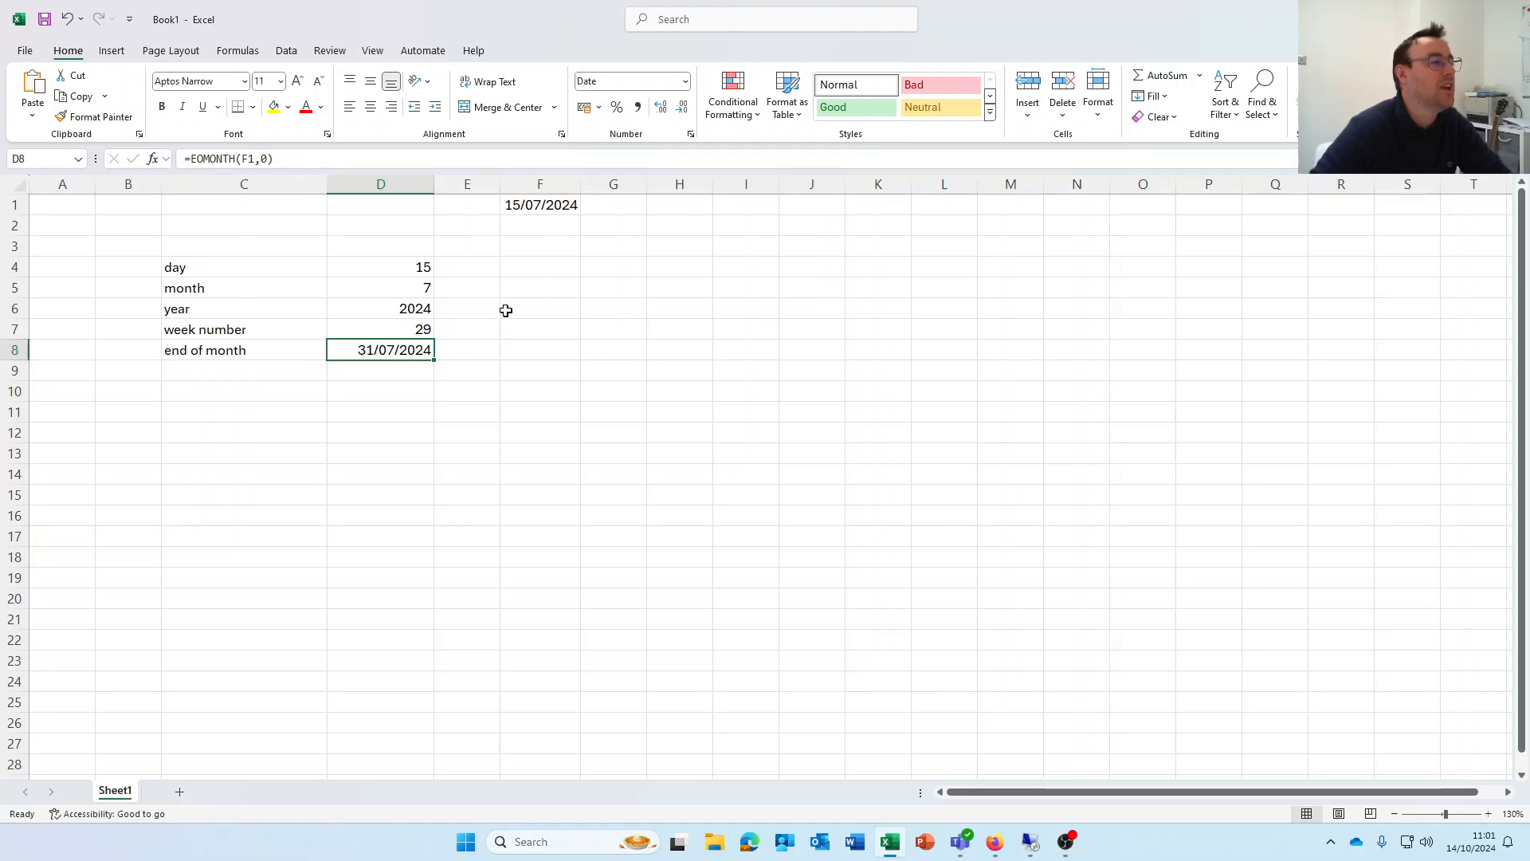
{"action": "left_click", "coordinate": [275, 371]}
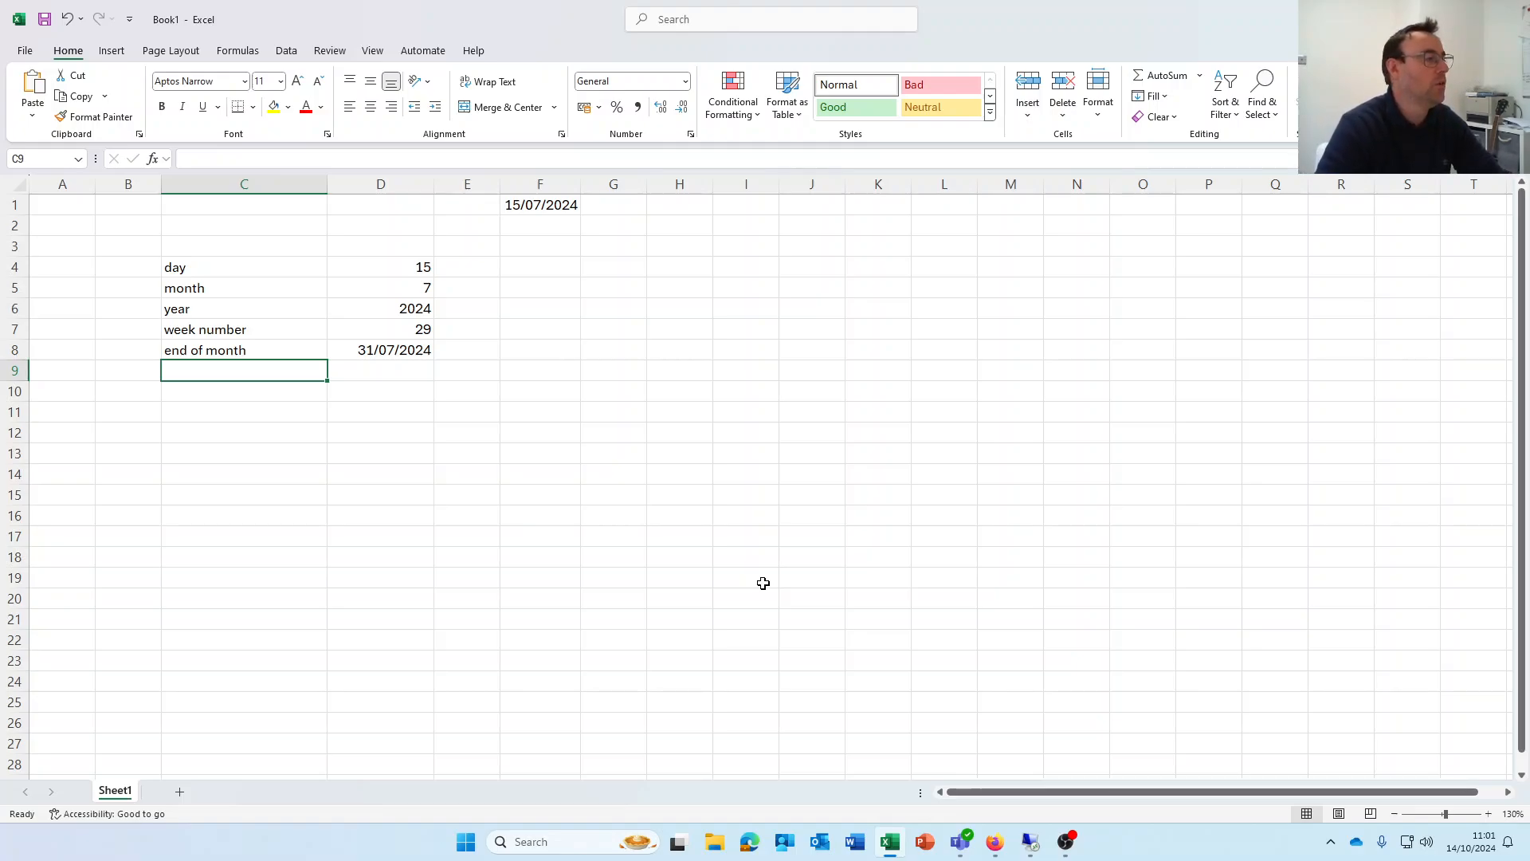
{"action": "type", "text": "week"}
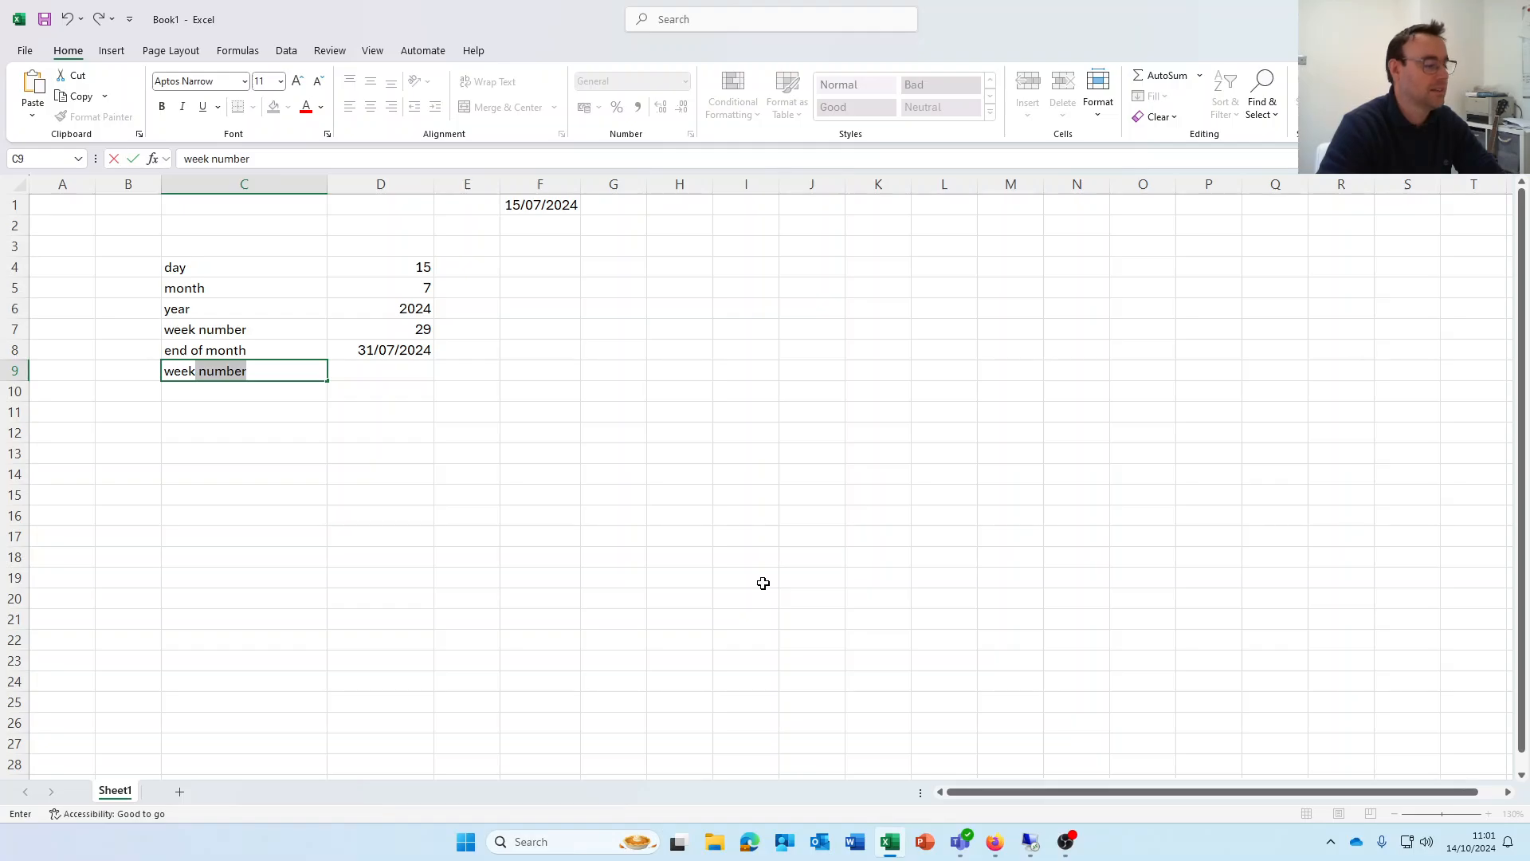
{"action": "type", "text": " day"}
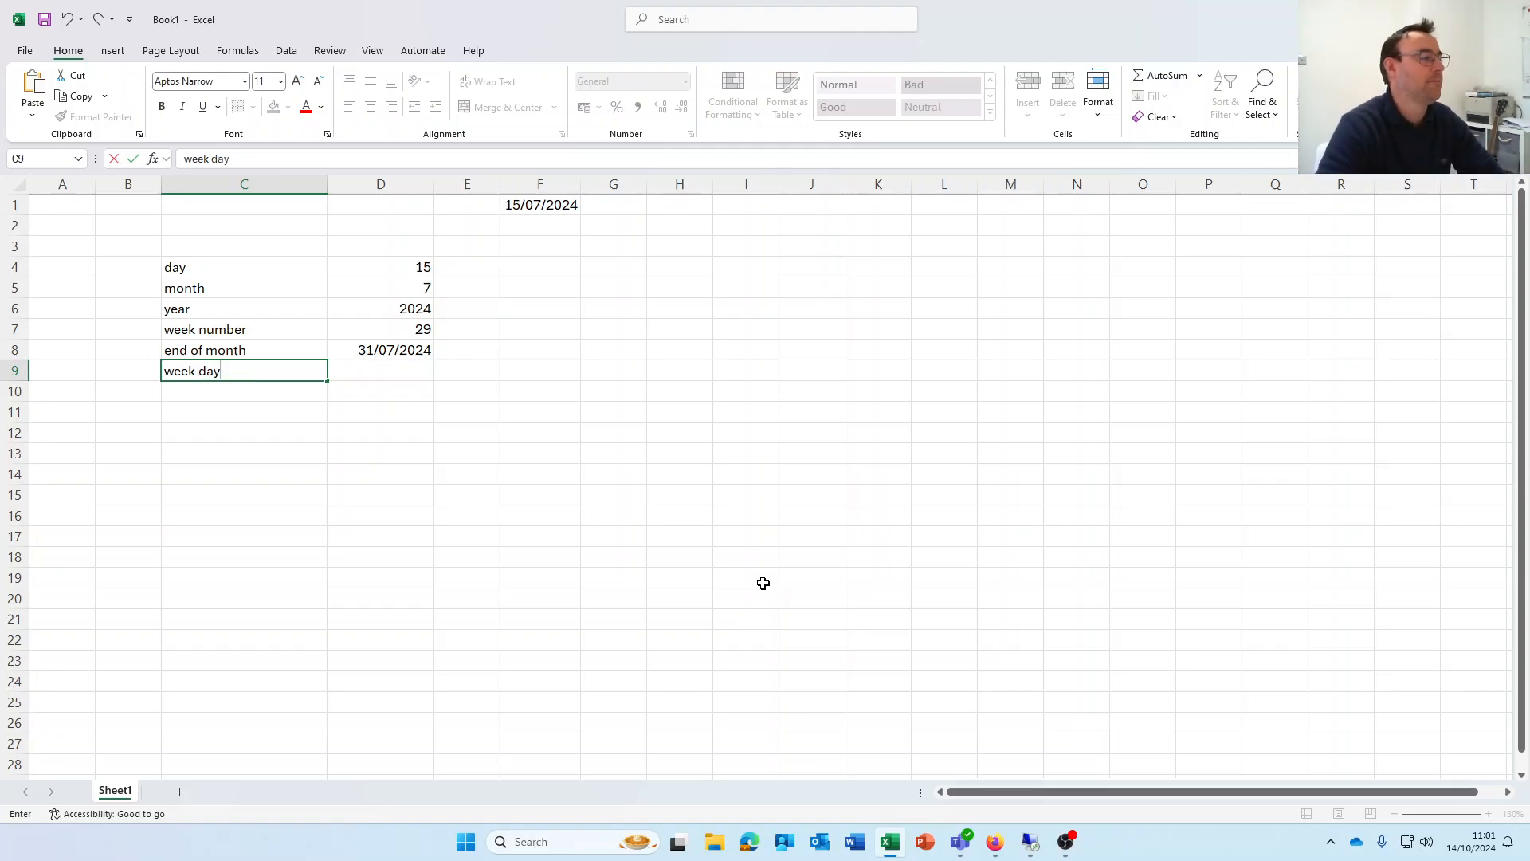
Enter =WEEKDAY(F1,11) in D9 so Monday counts as 1
{"action": "key", "text": "Tab"}
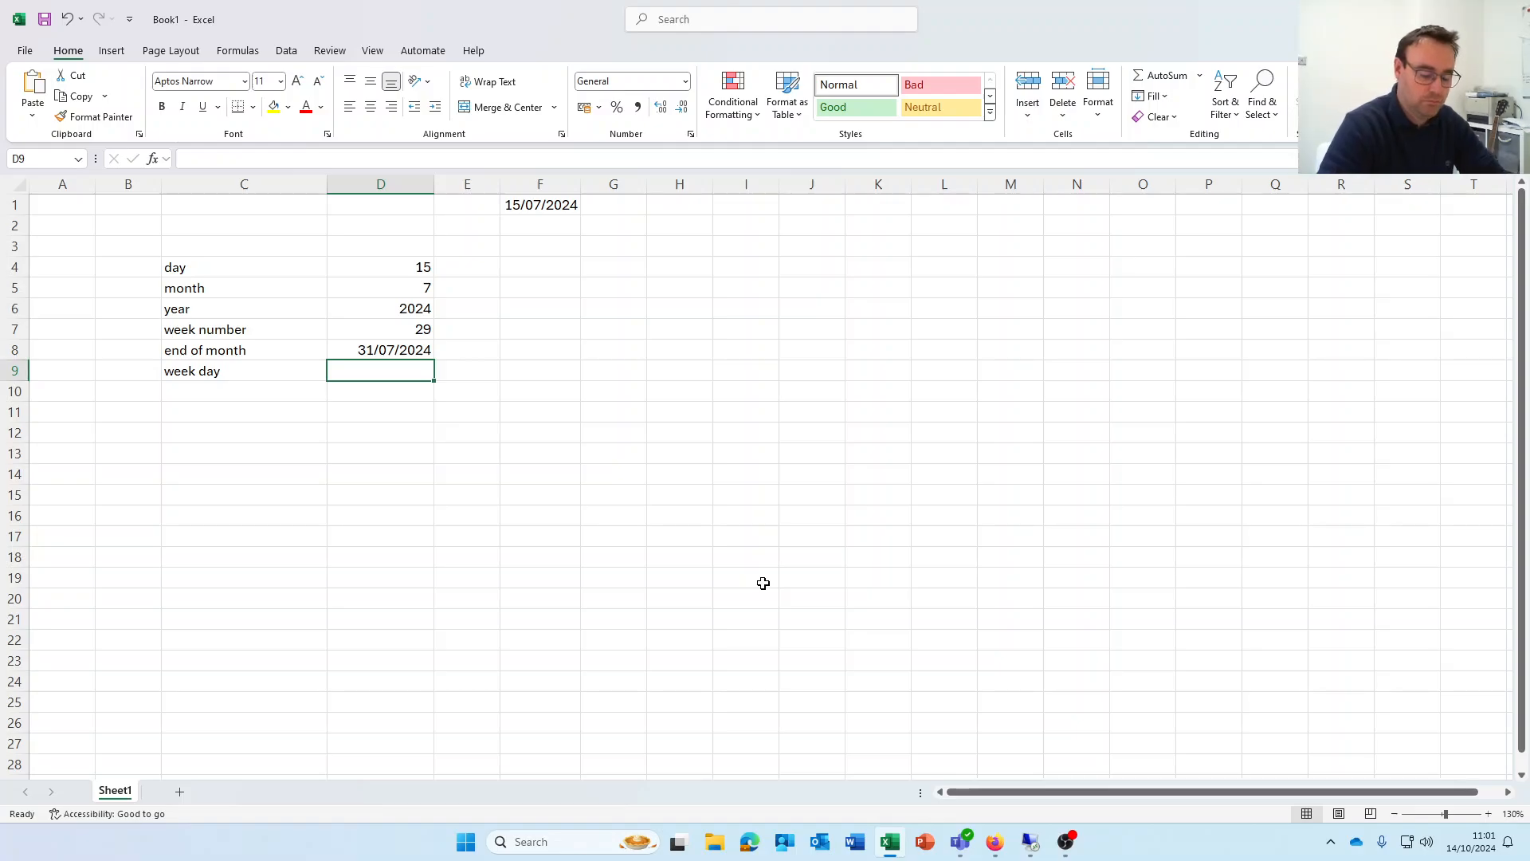
{"action": "type", "text": "=weed"}
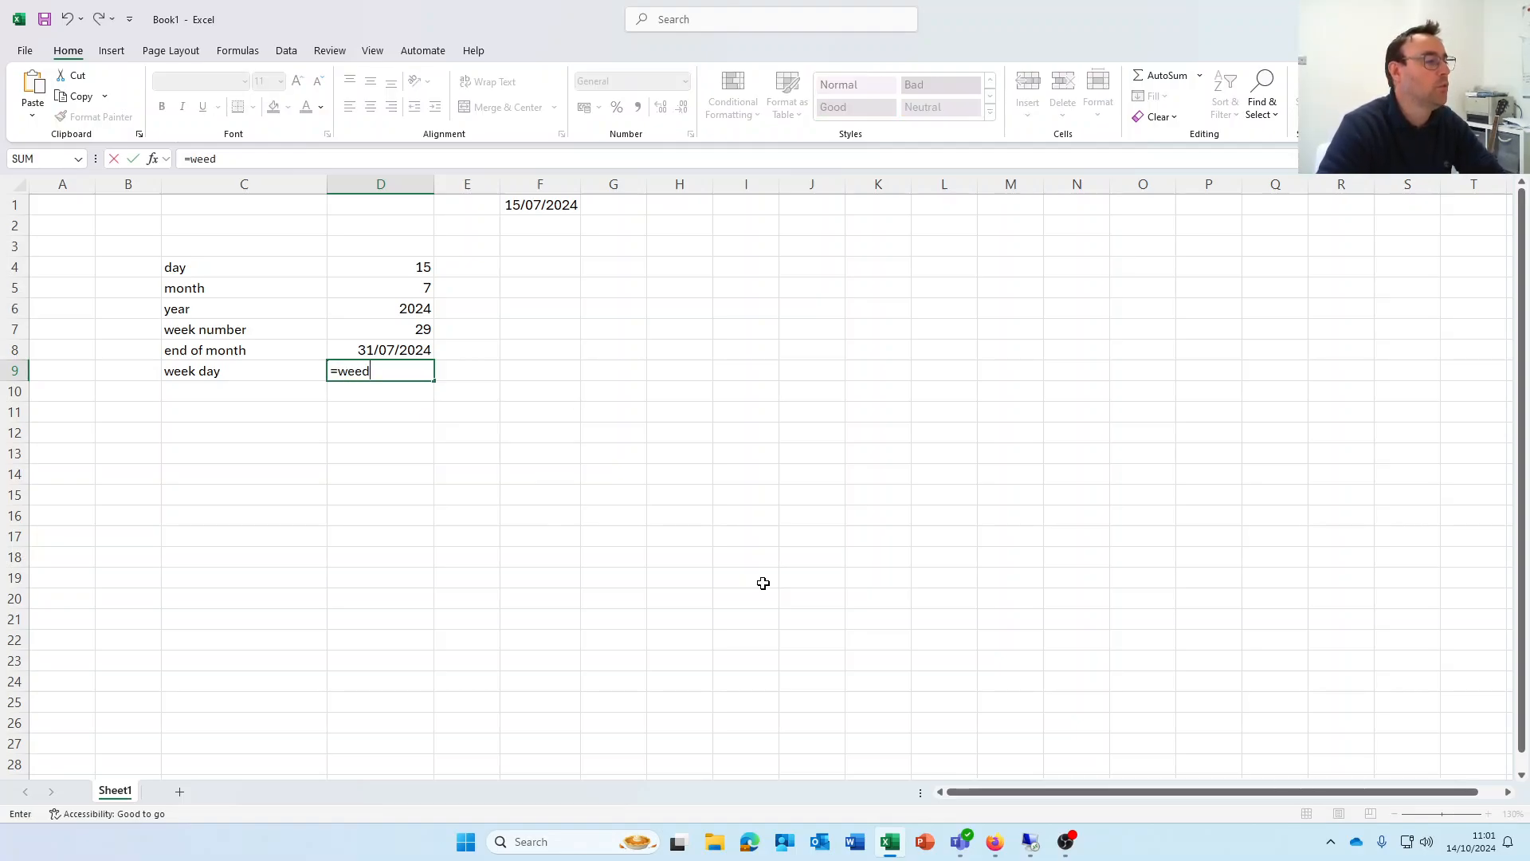
{"action": "key", "text": "BackSpace"}
{"action": "type", "text": "kday("}
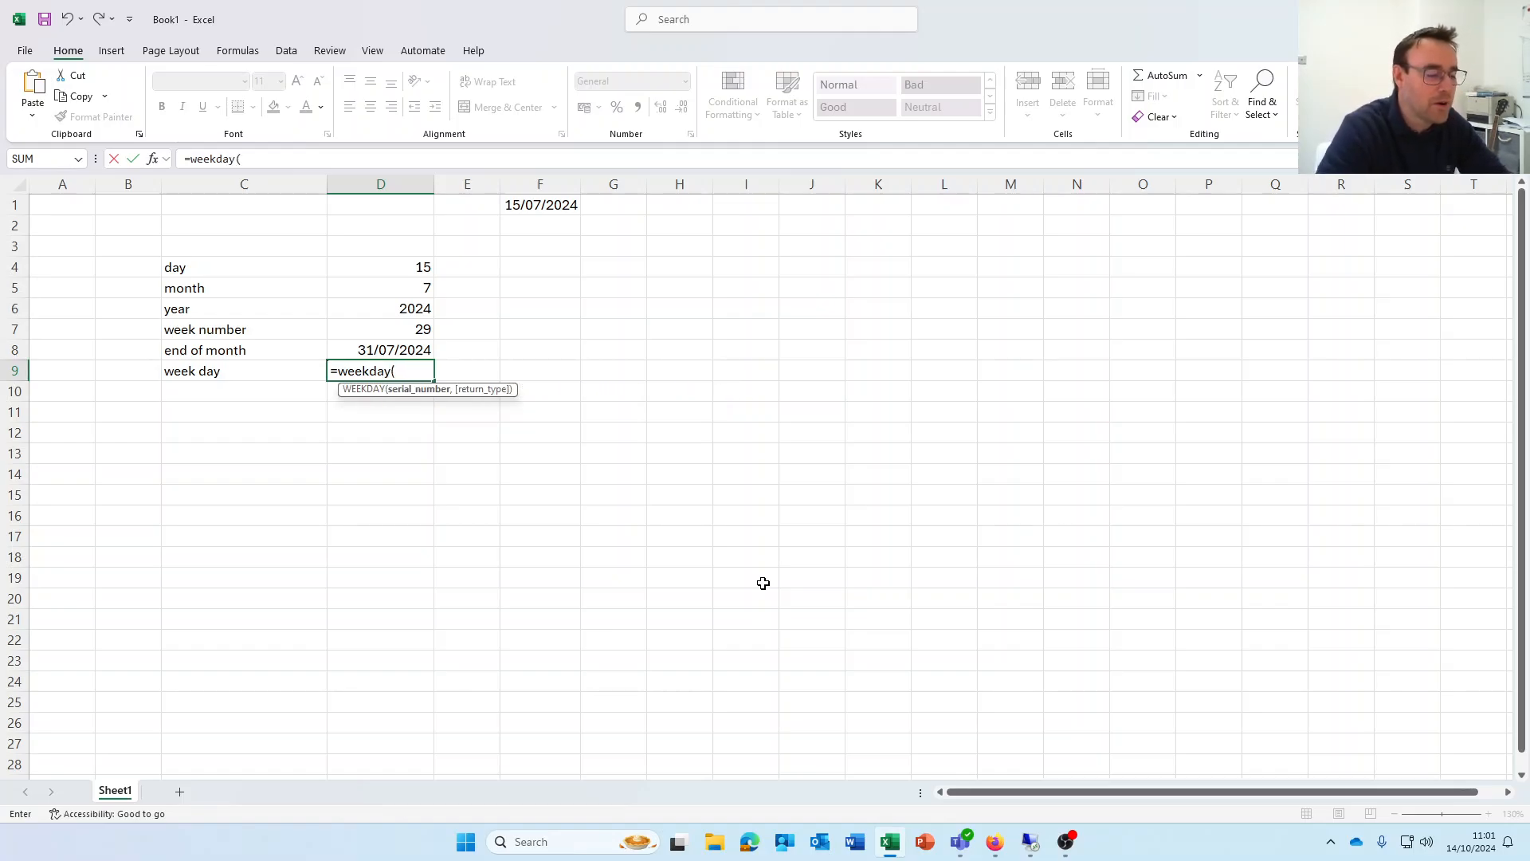
{"action": "type", "text": "F1"}
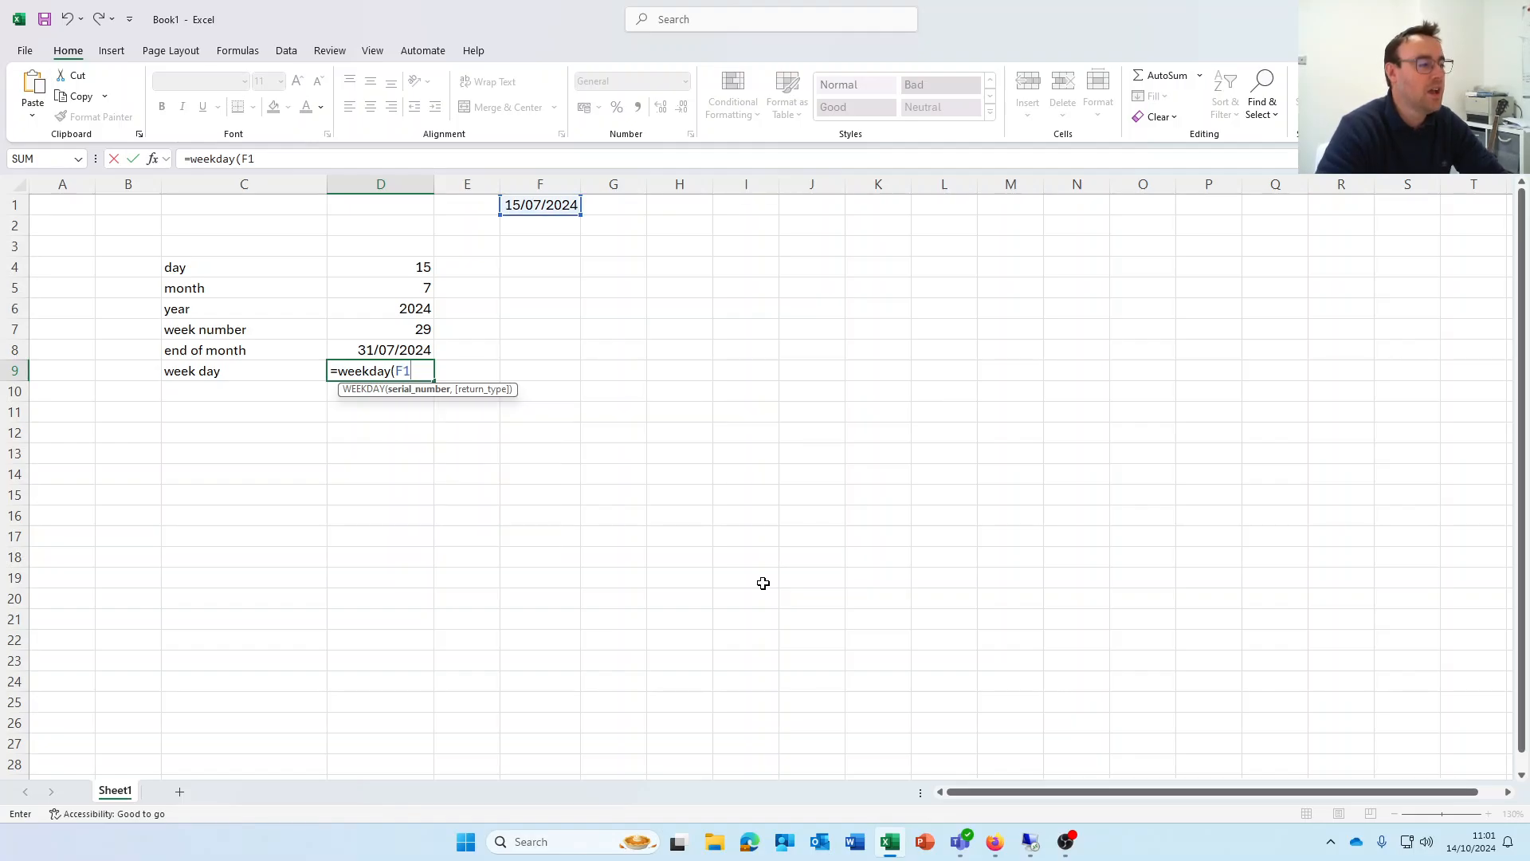
{"action": "type", "text": ","}
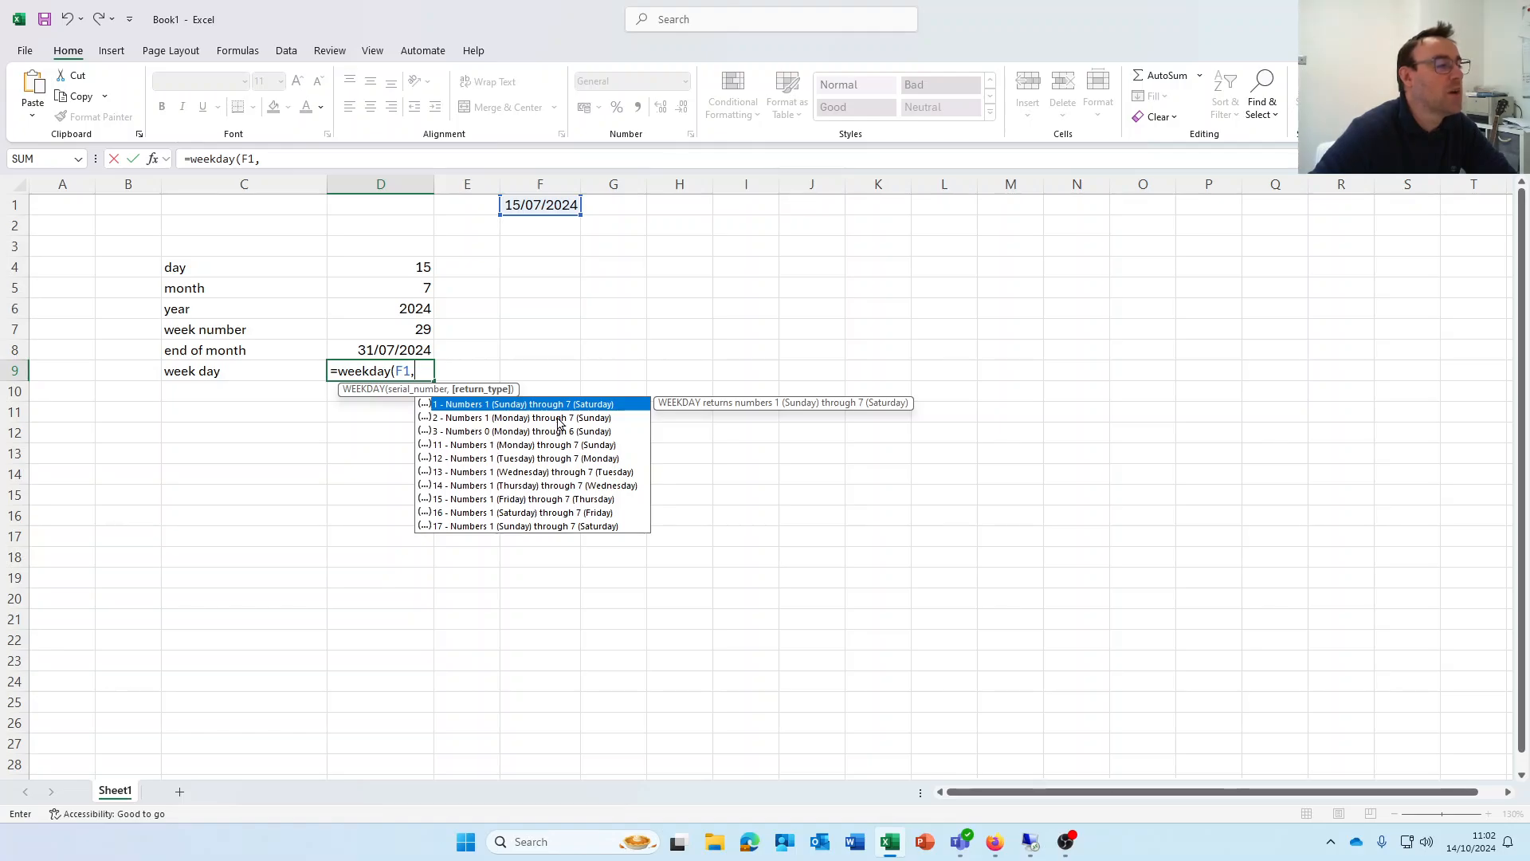
{"action": "left_click", "coordinate": [496, 446]}
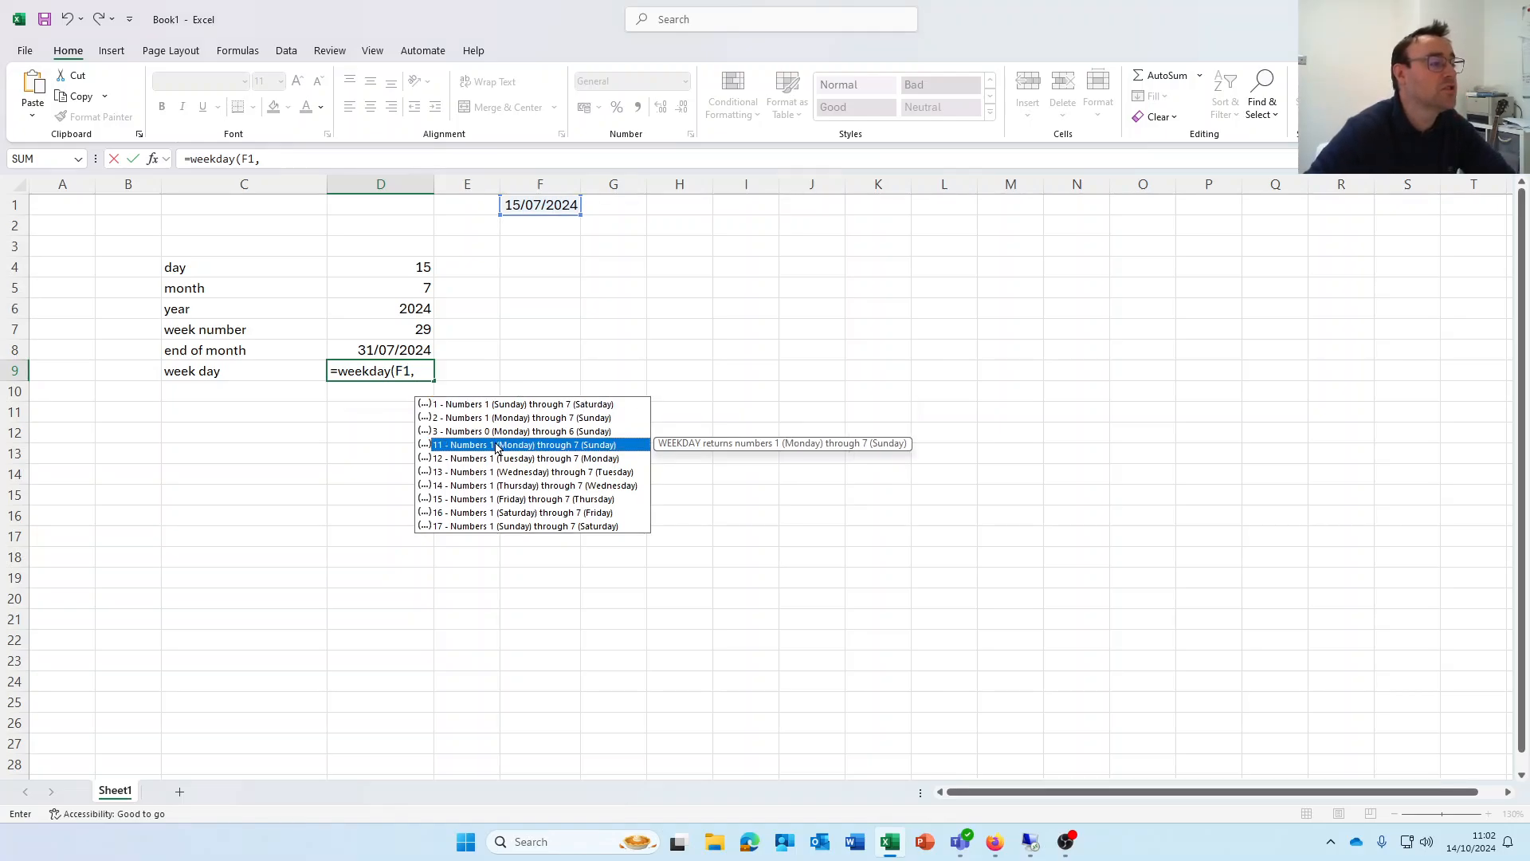
{"action": "double_click", "coordinate": [496, 446]}
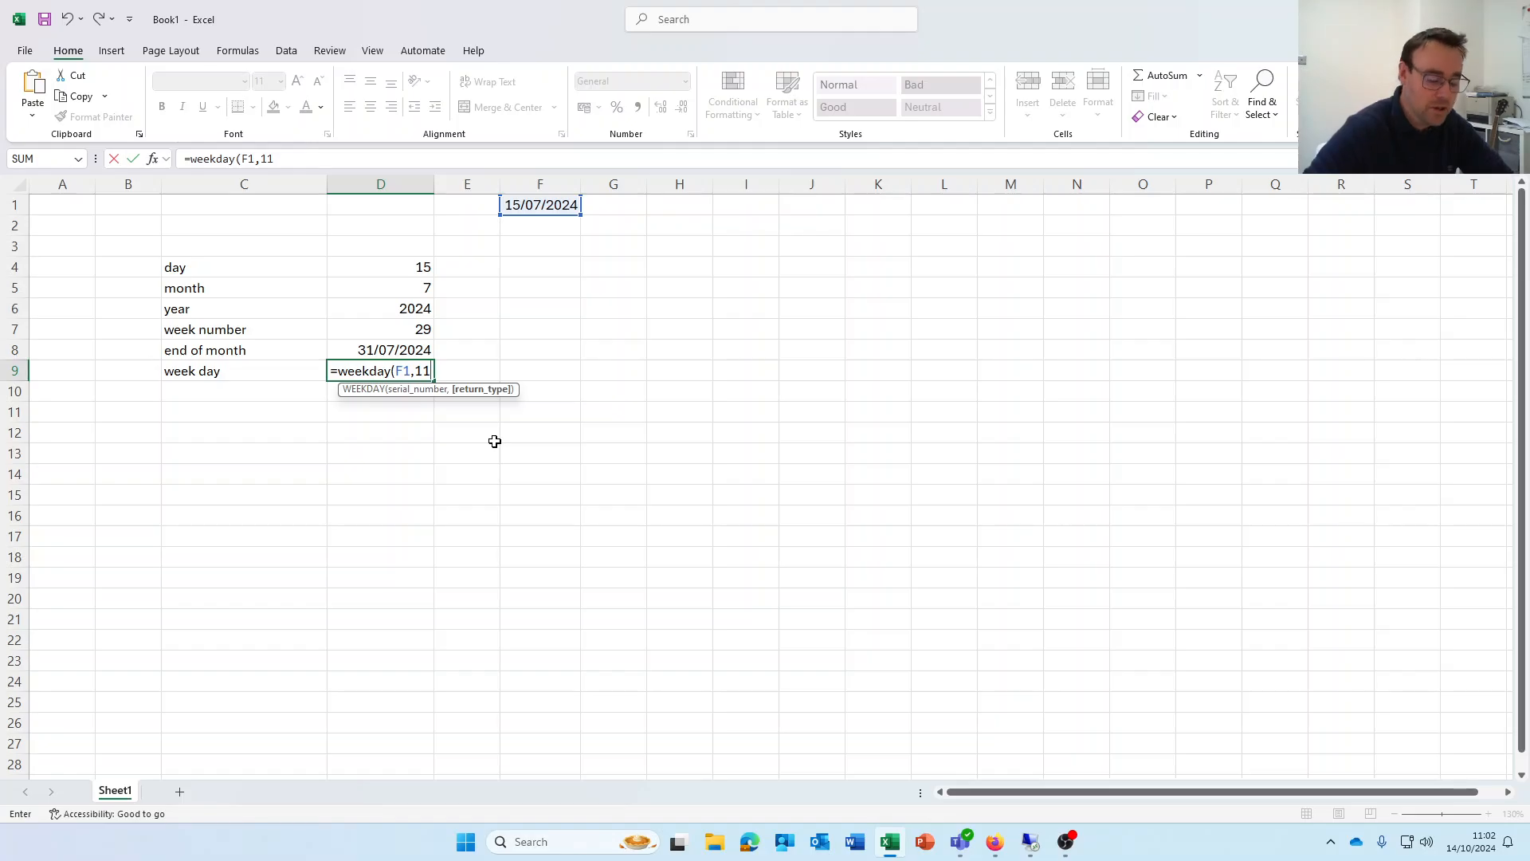
{"action": "type", "text": ")"}
{"action": "key", "text": "Return"}
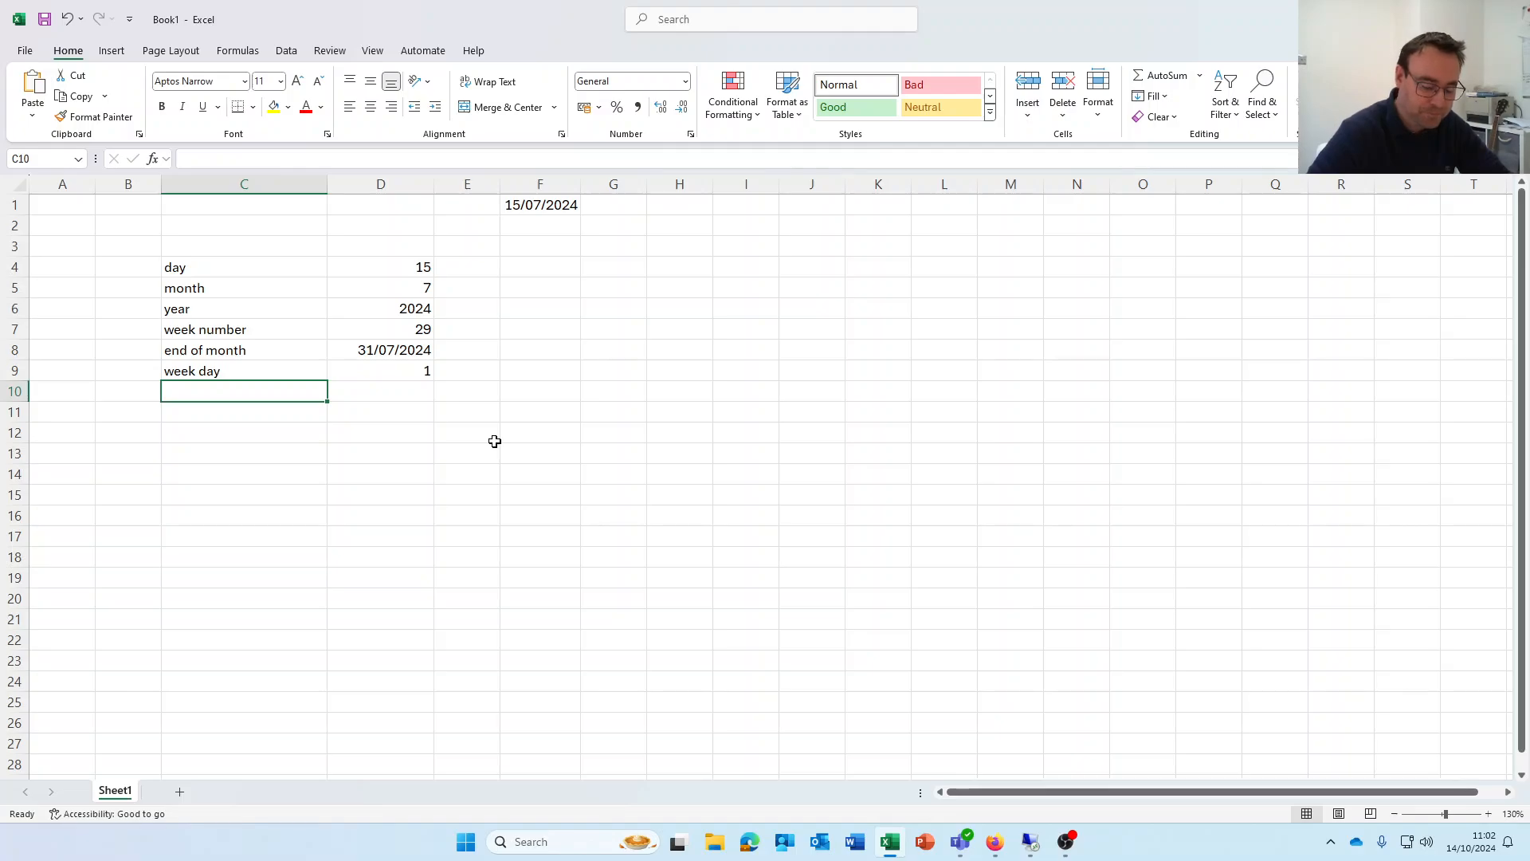
Review the =WEEKDAY(F1,11) formula in D9
{"action": "key", "text": "Up"}
{"action": "key", "text": "Right"}
{"action": "key", "text": "Right"}
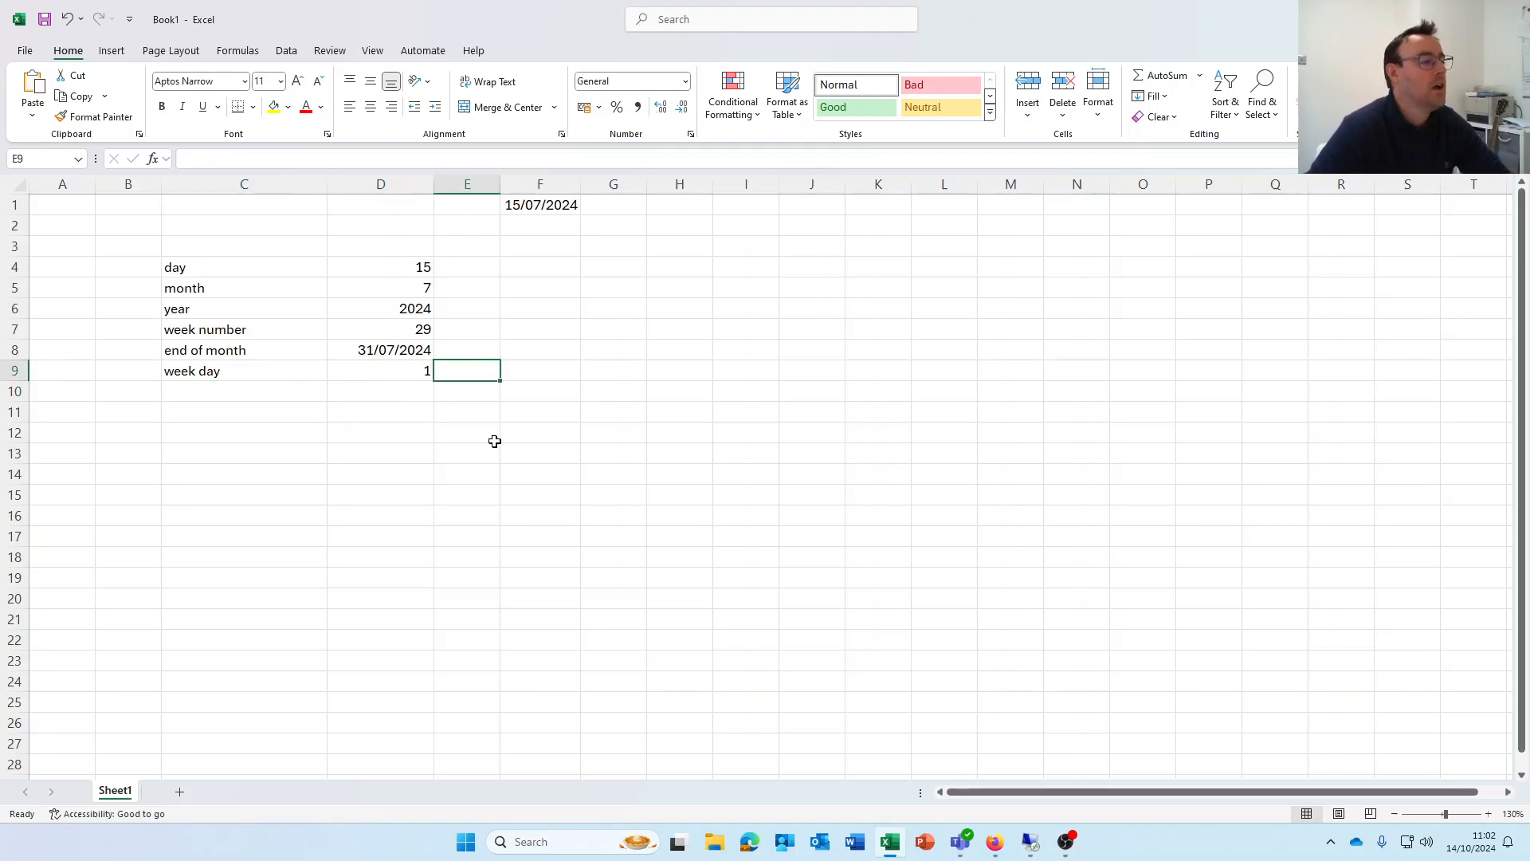
{"action": "key", "text": "Left"}
{"action": "key", "text": "Left"}
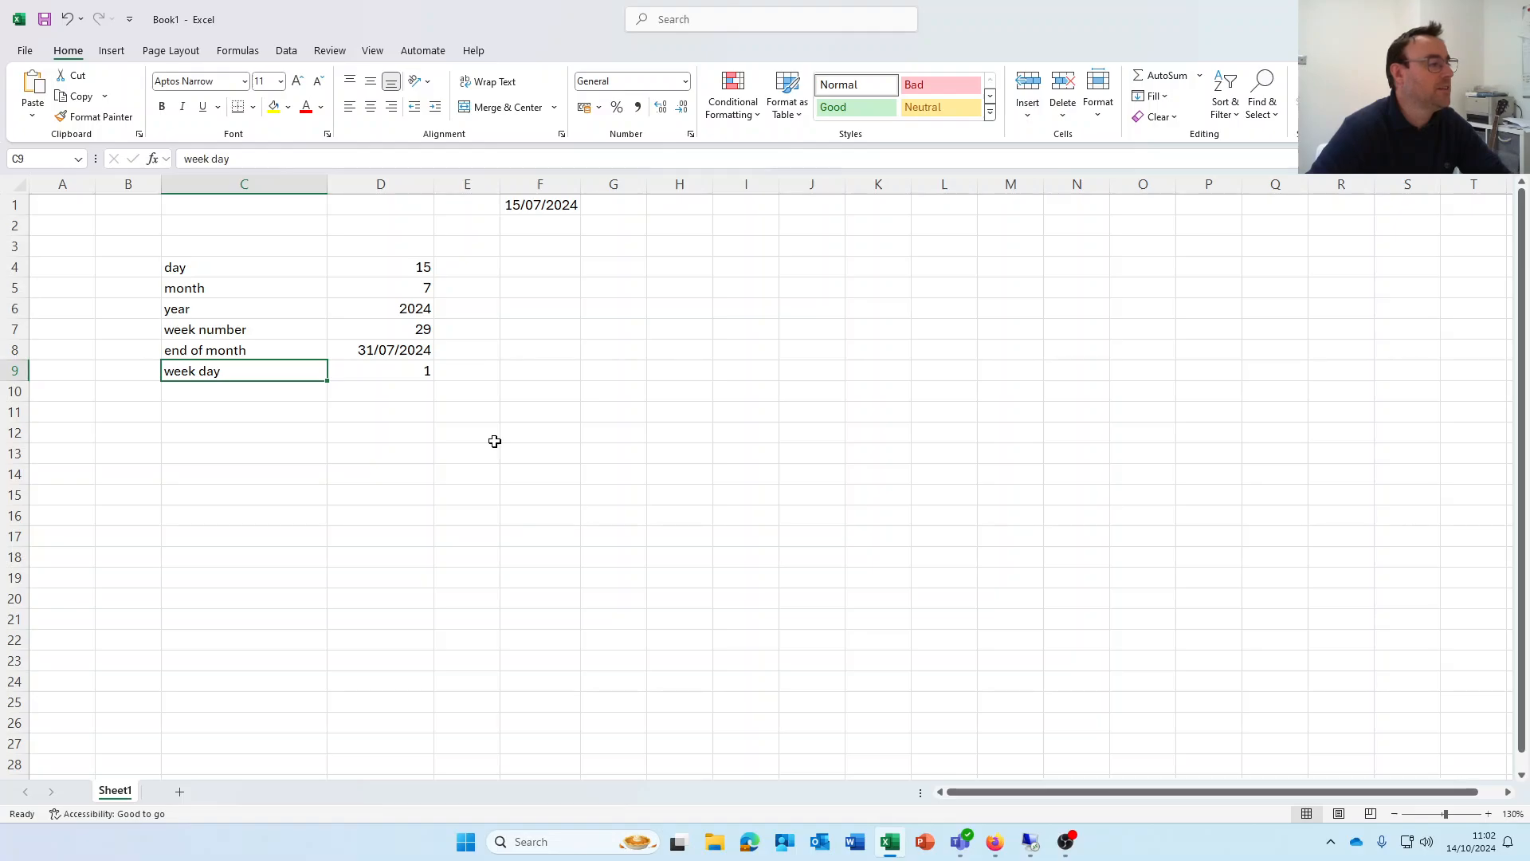
{"action": "key", "text": "Right"}
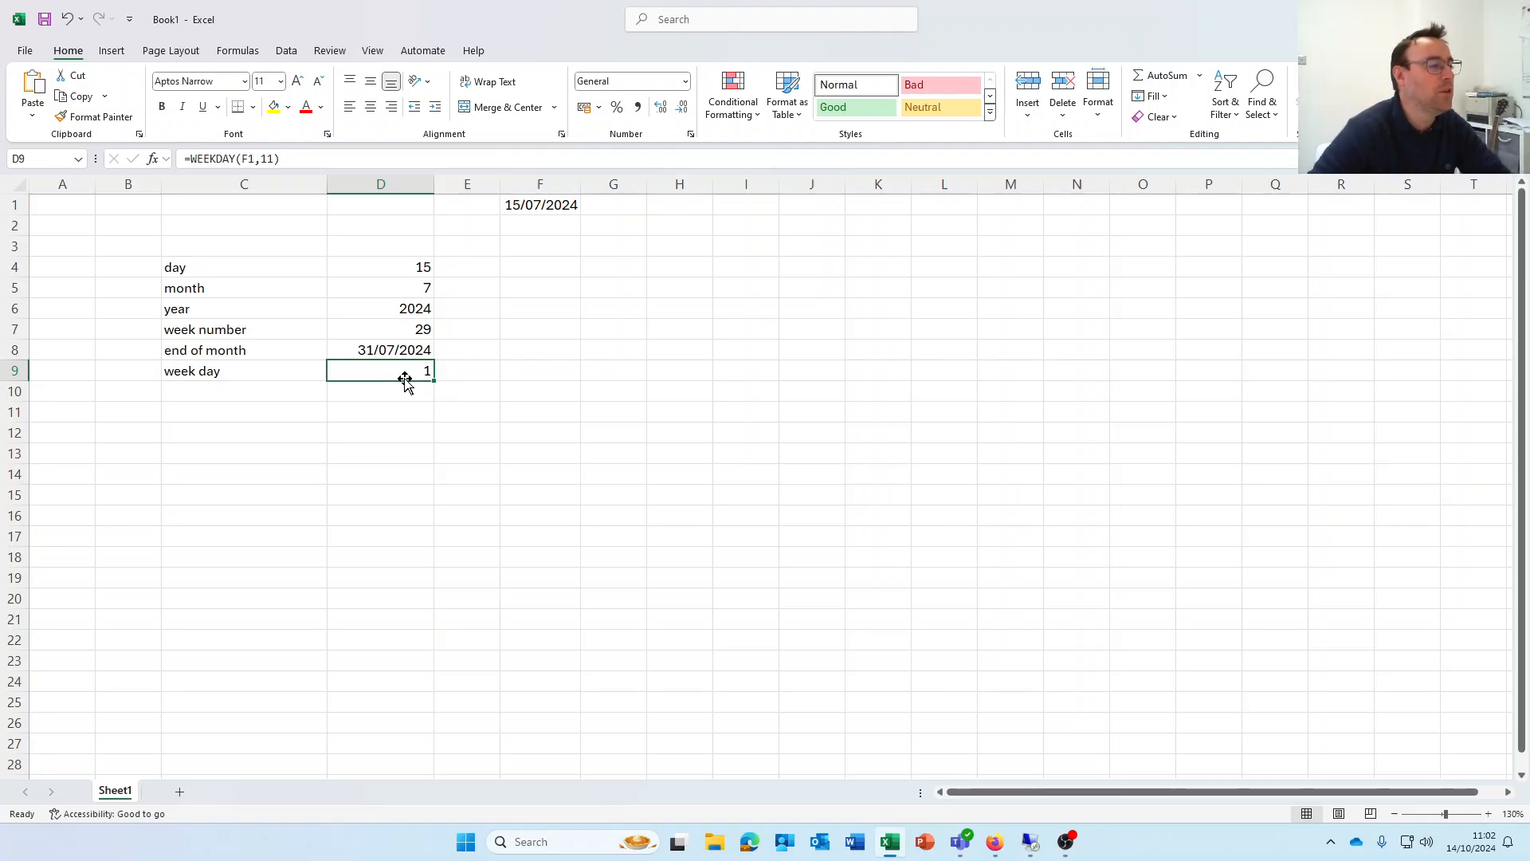
Check the July 2024 calendar to confirm 15/07/2024 is a Monday, then select E9
{"action": "left_click", "coordinate": [1484, 842]}
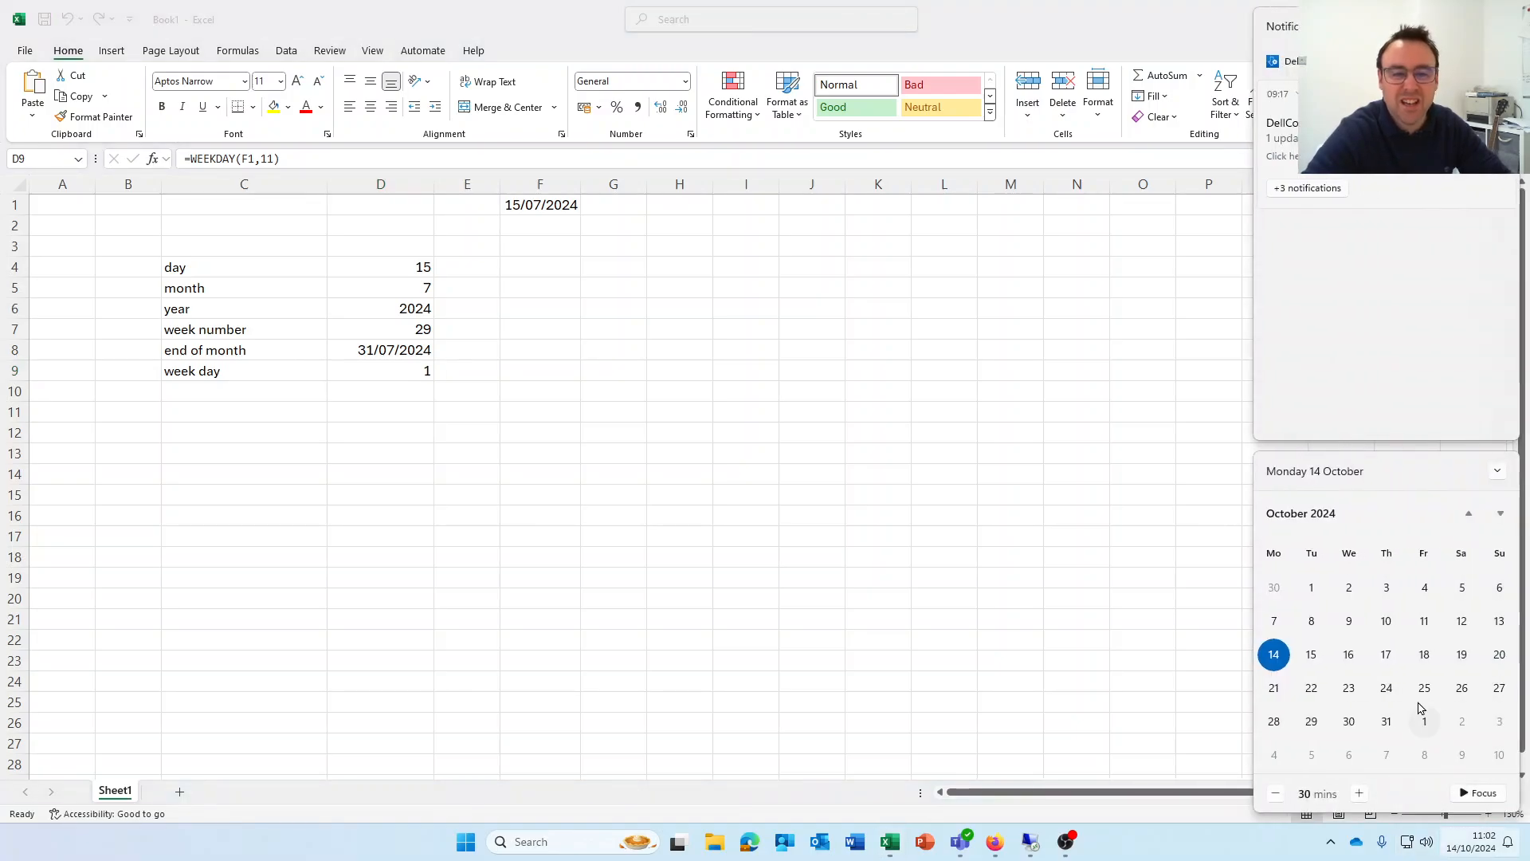
{"action": "left_click", "coordinate": [1471, 517]}
{"action": "left_click", "coordinate": [1470, 516]}
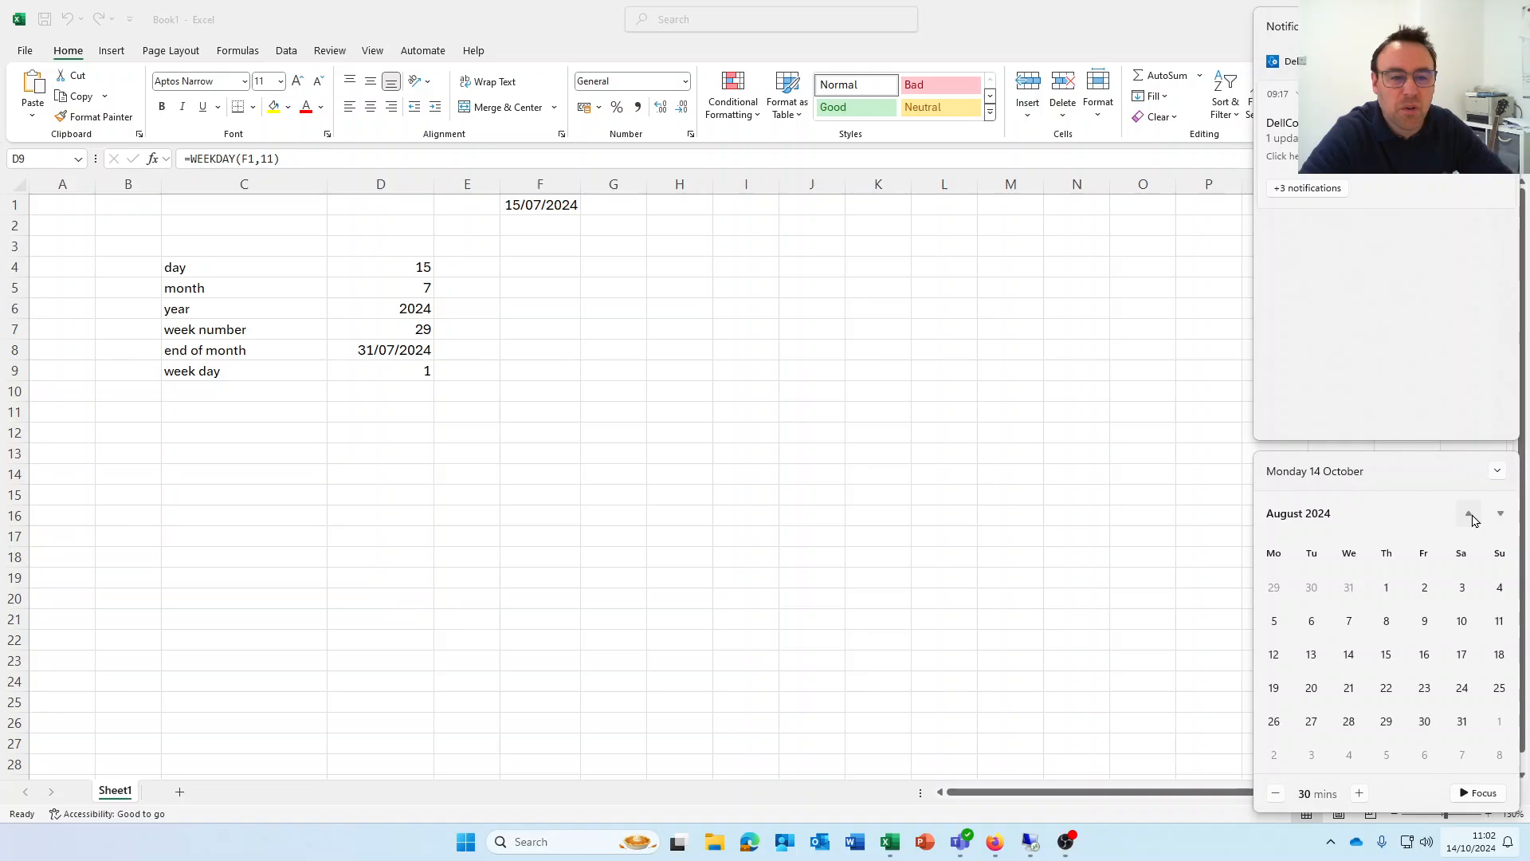
{"action": "left_click", "coordinate": [1470, 517]}
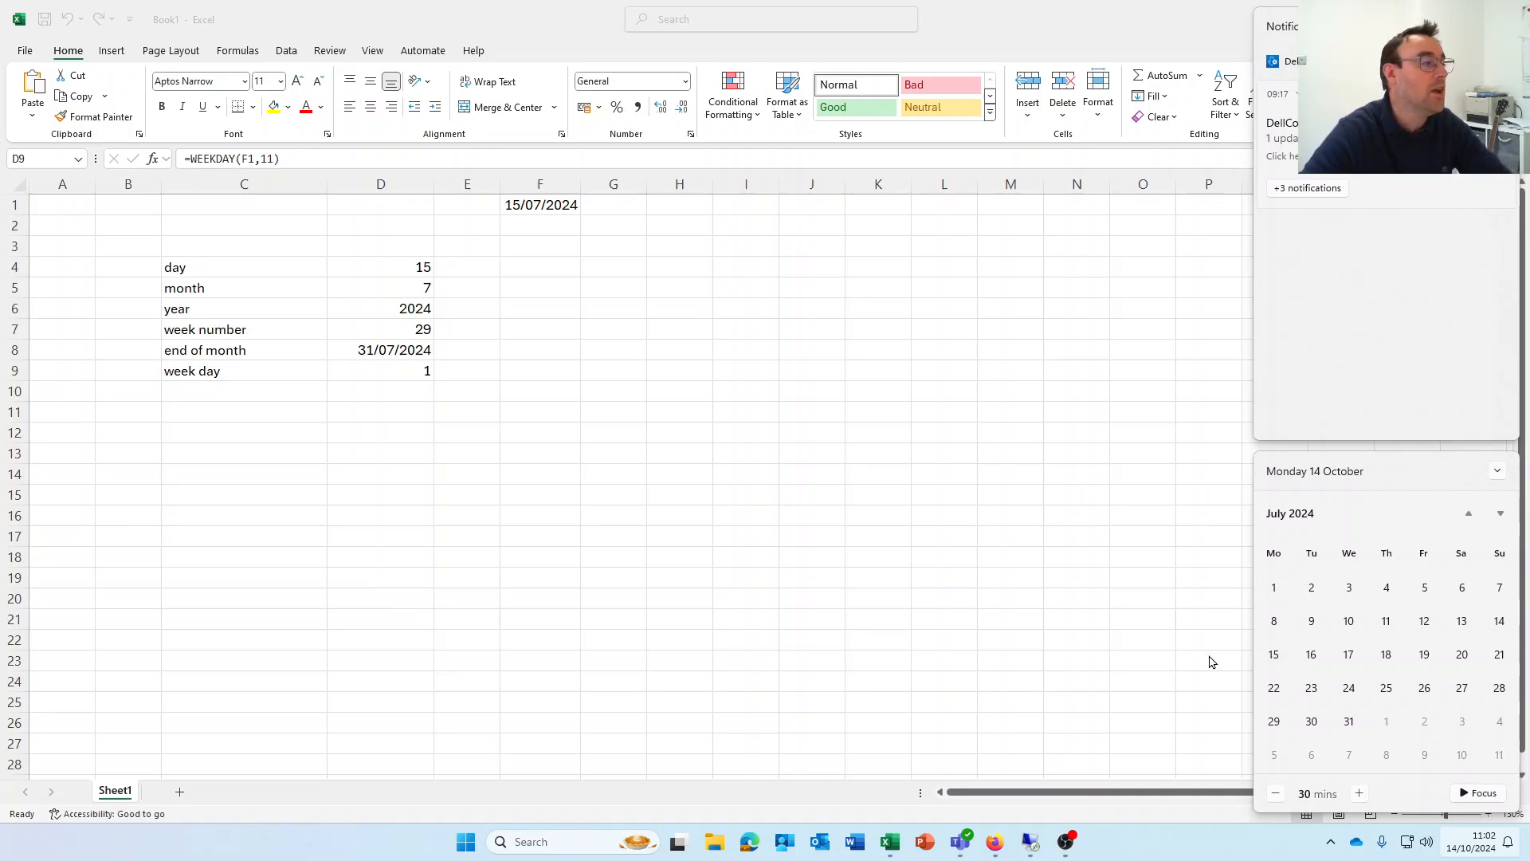
{"action": "left_click", "coordinate": [412, 365]}
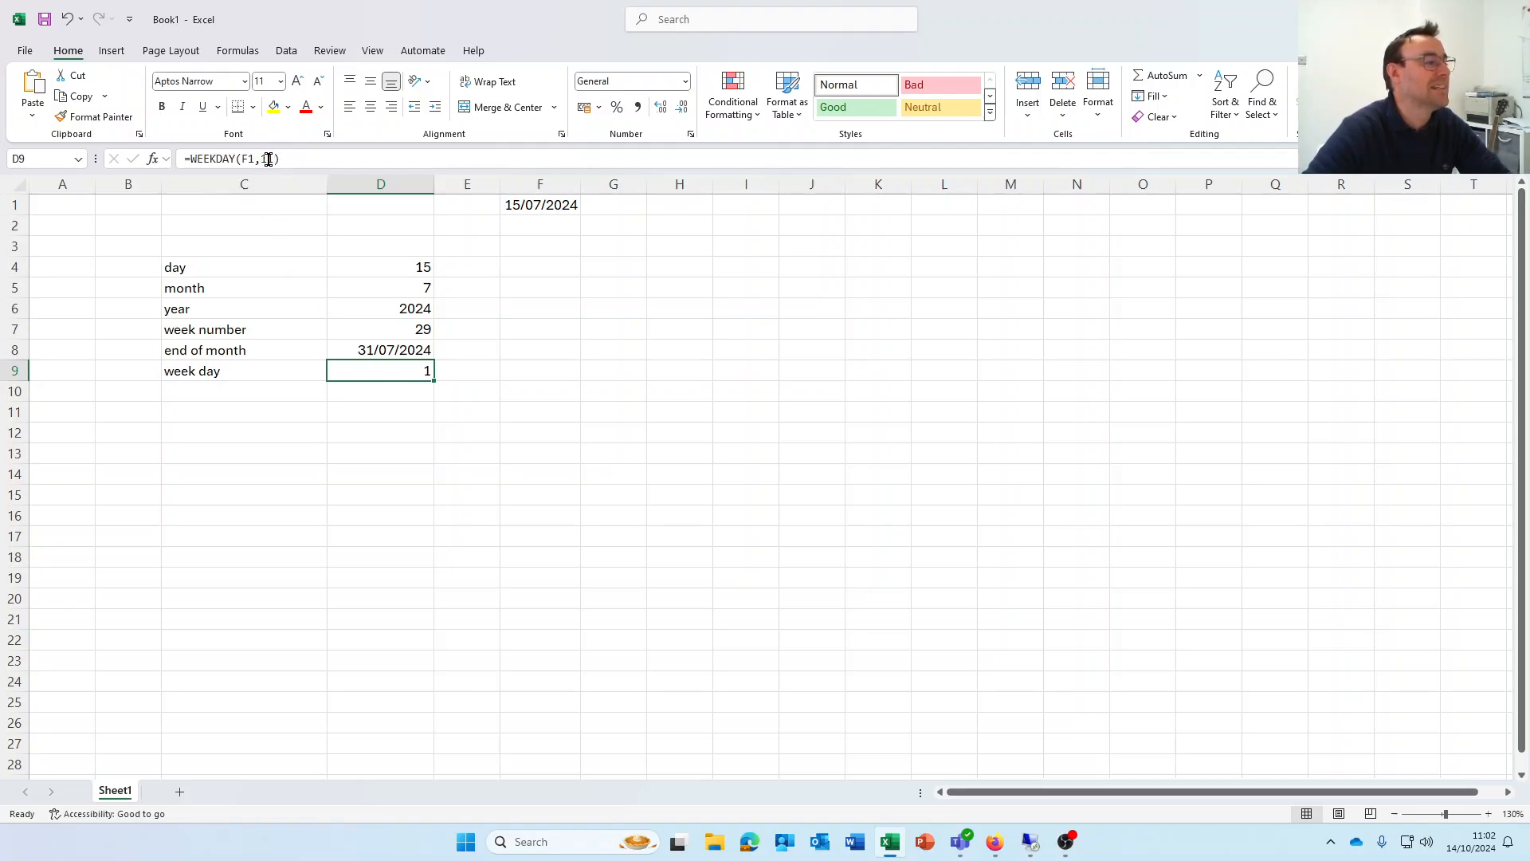
{"action": "left_click", "coordinate": [461, 374]}
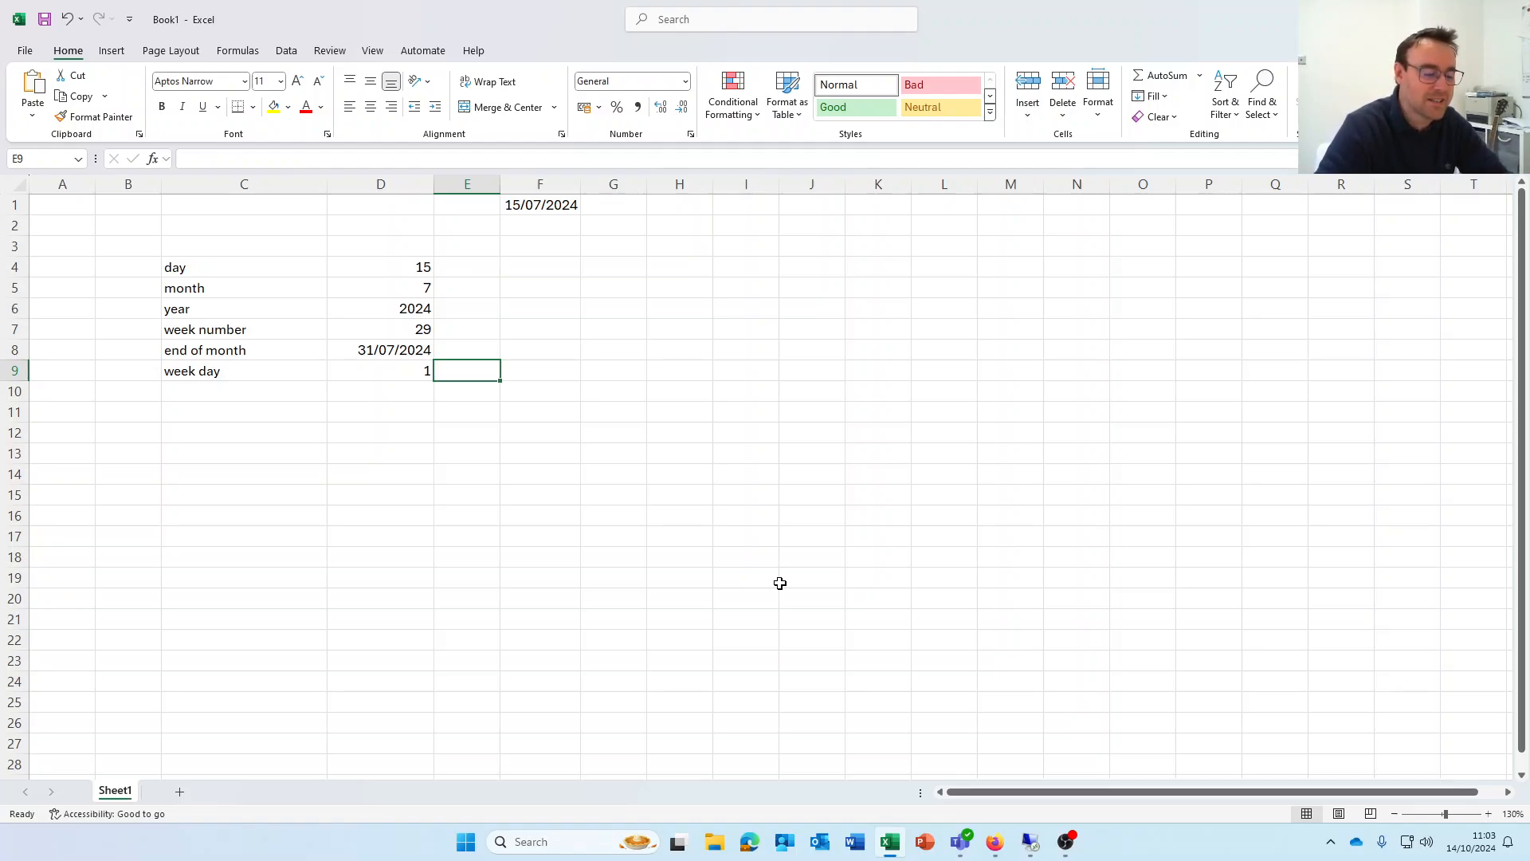
Enter =TEXT(WEEKDAY(F1,11)+1,"dddd") in E9 to show Monday, and compare it with D9
{"action": "type", "text": "=te"}
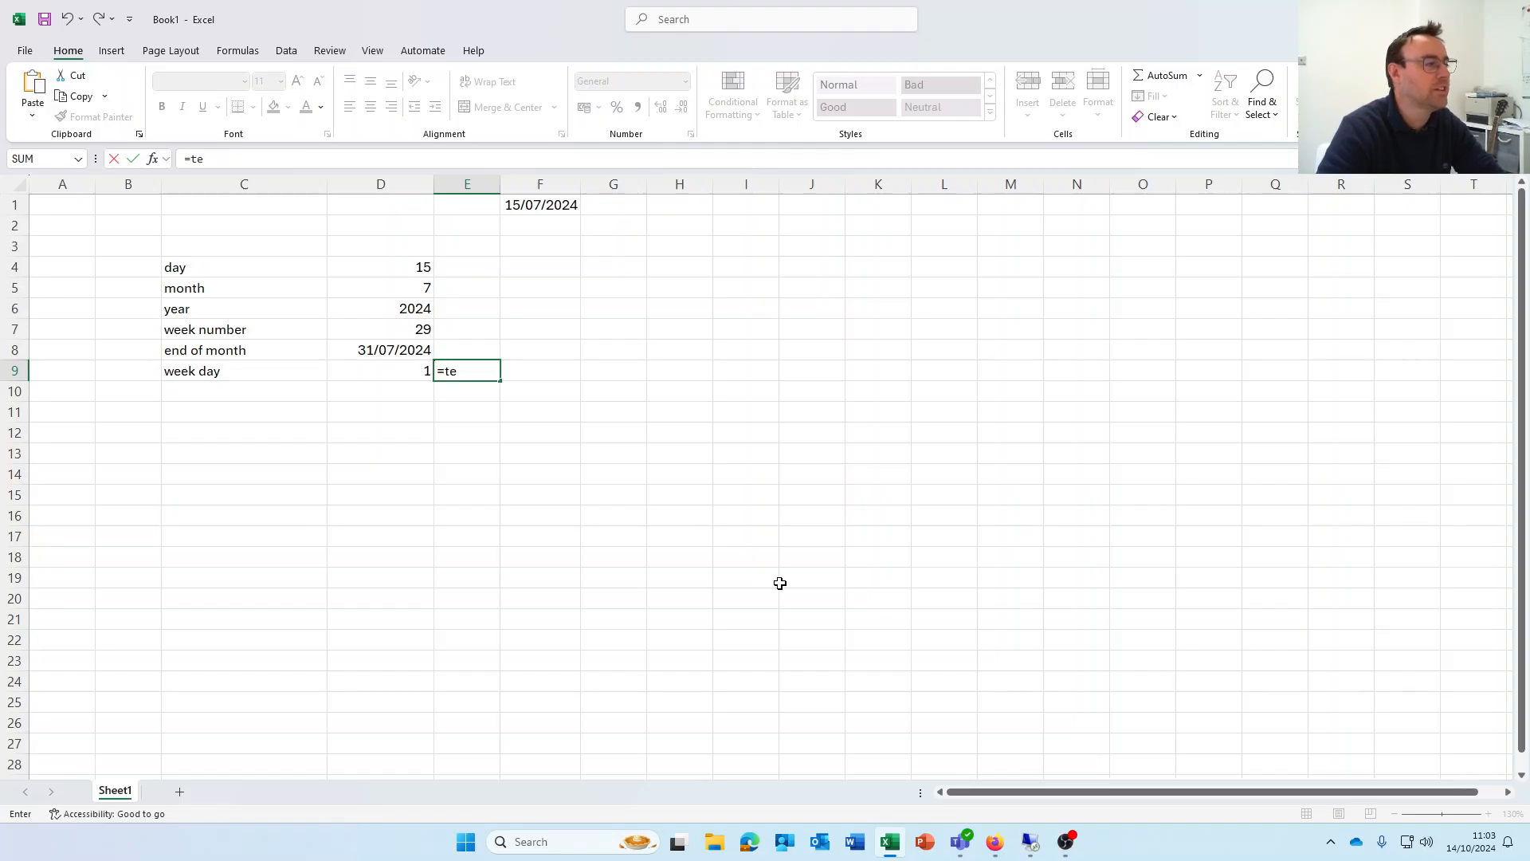
{"action": "type", "text": "xt("}
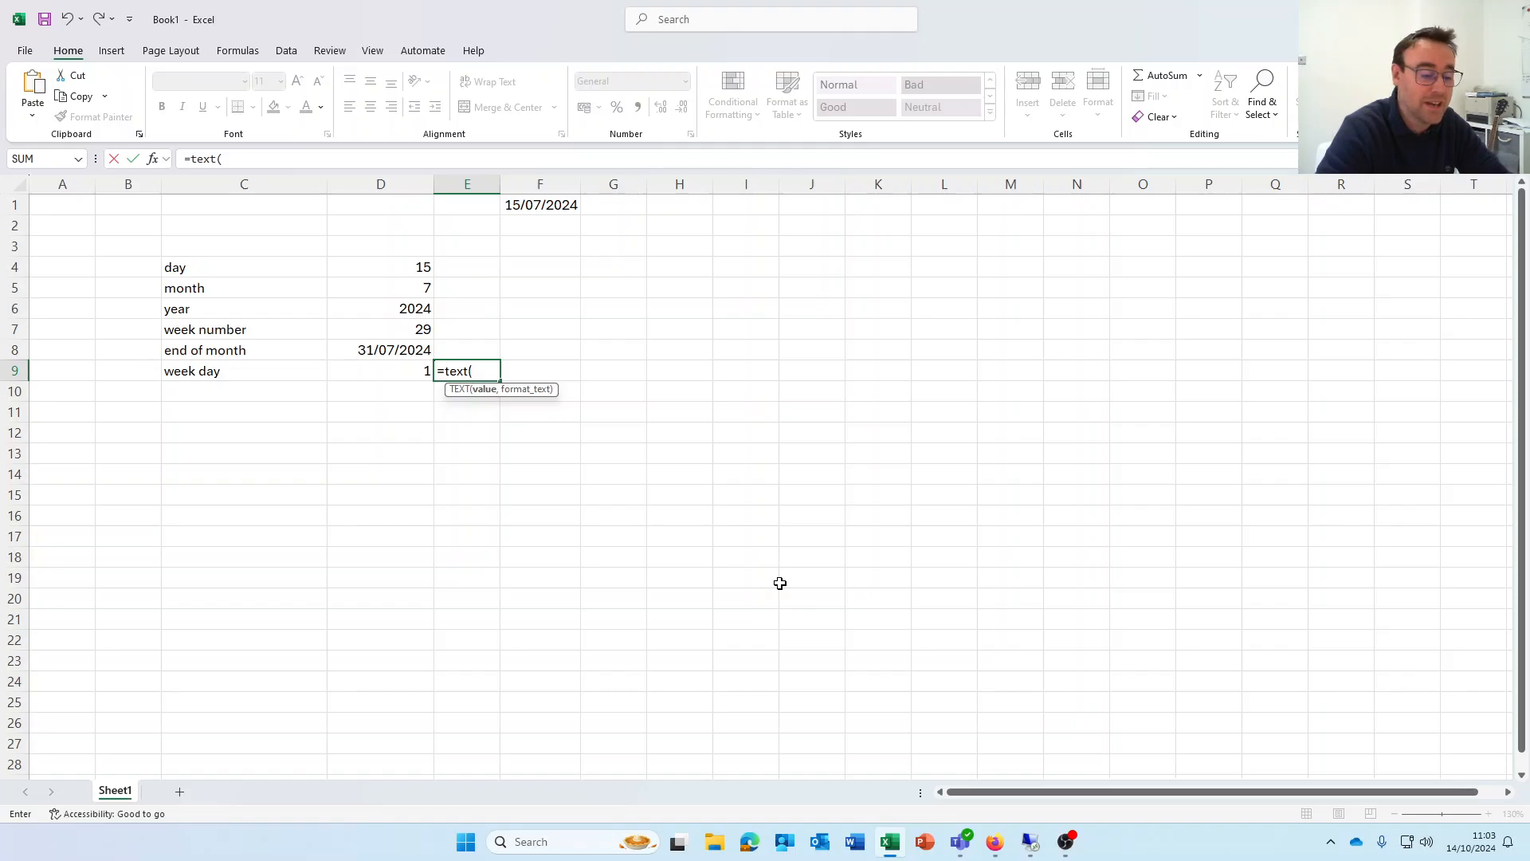
{"action": "type", "text": "wee"}
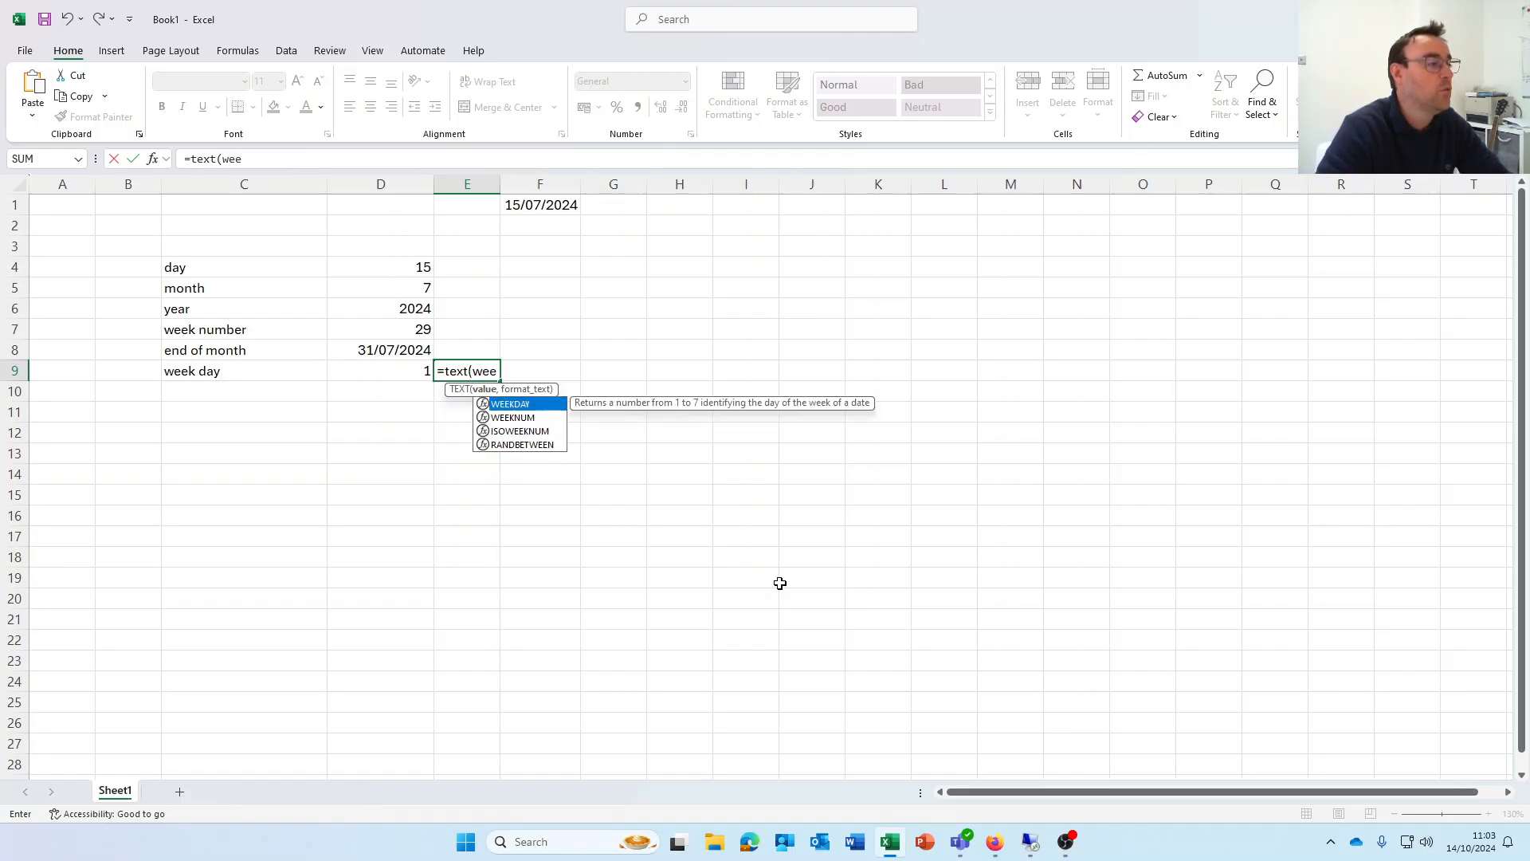
{"action": "type", "text": "kday"}
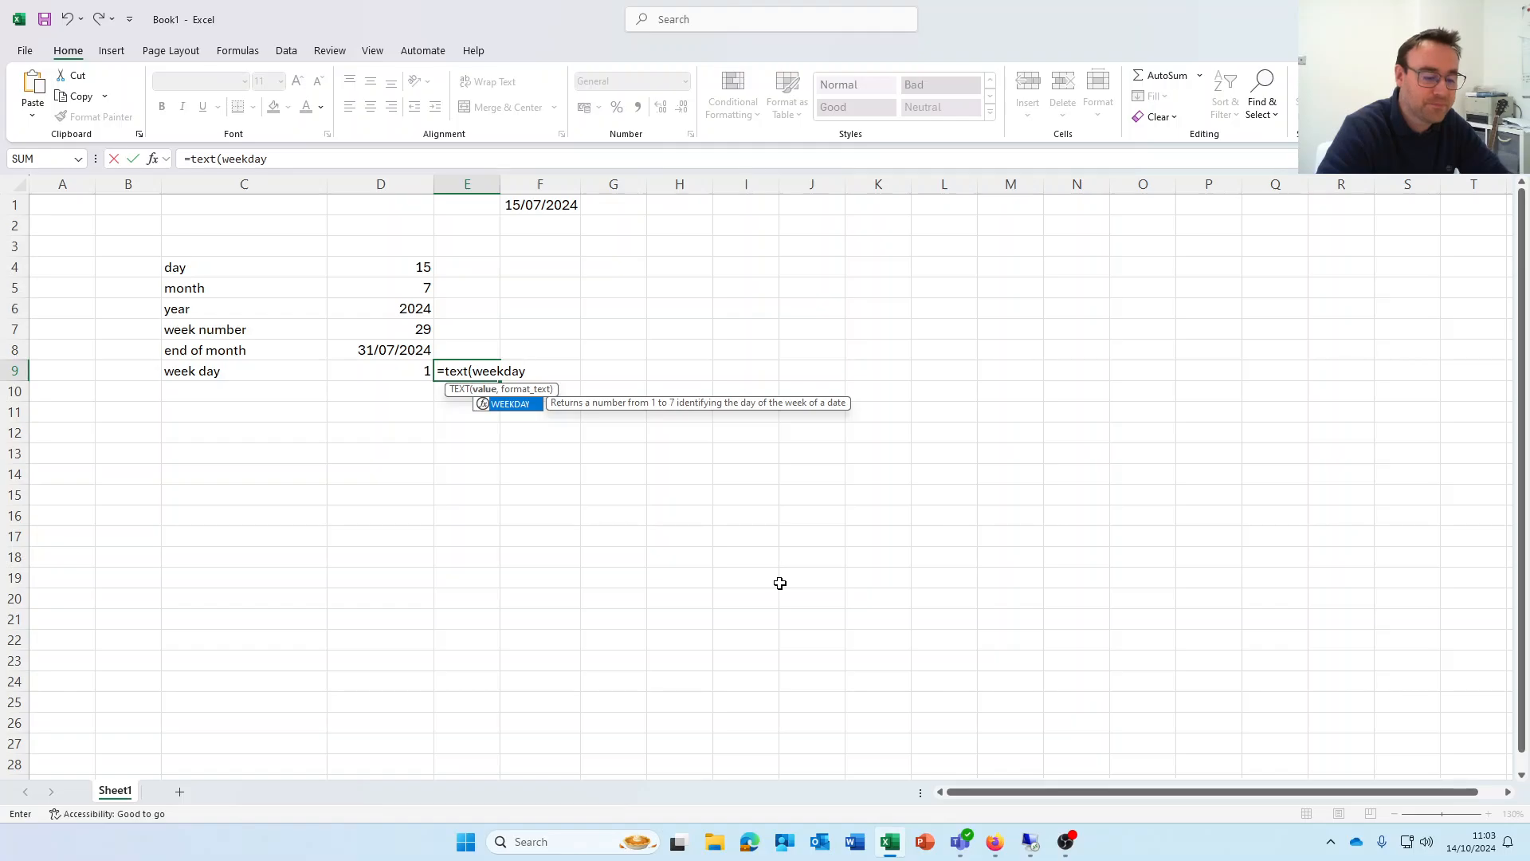
{"action": "type", "text": "(F"}
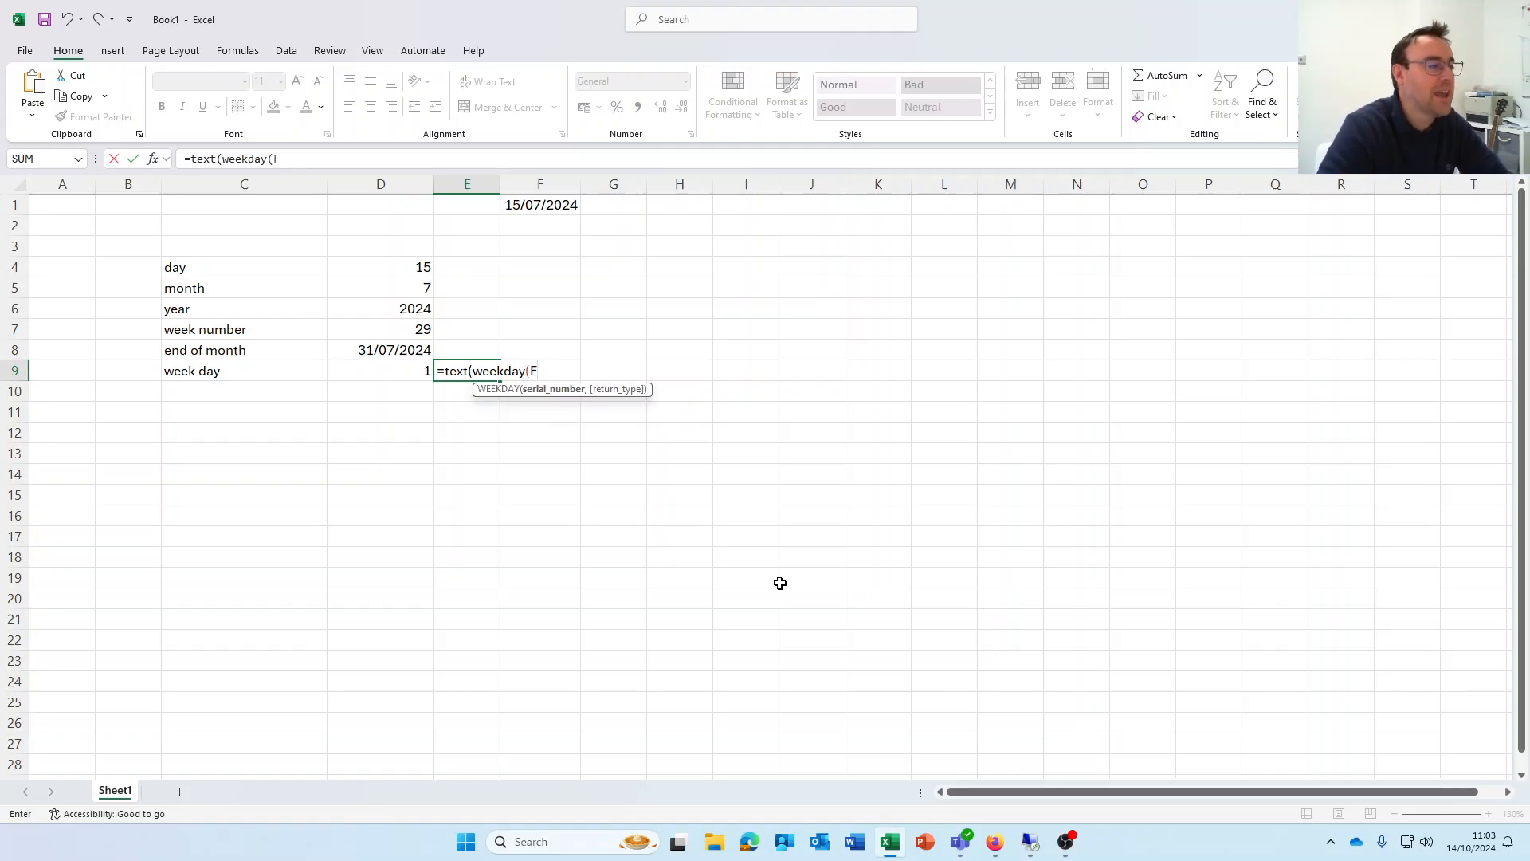
{"action": "type", "text": "1,11"}
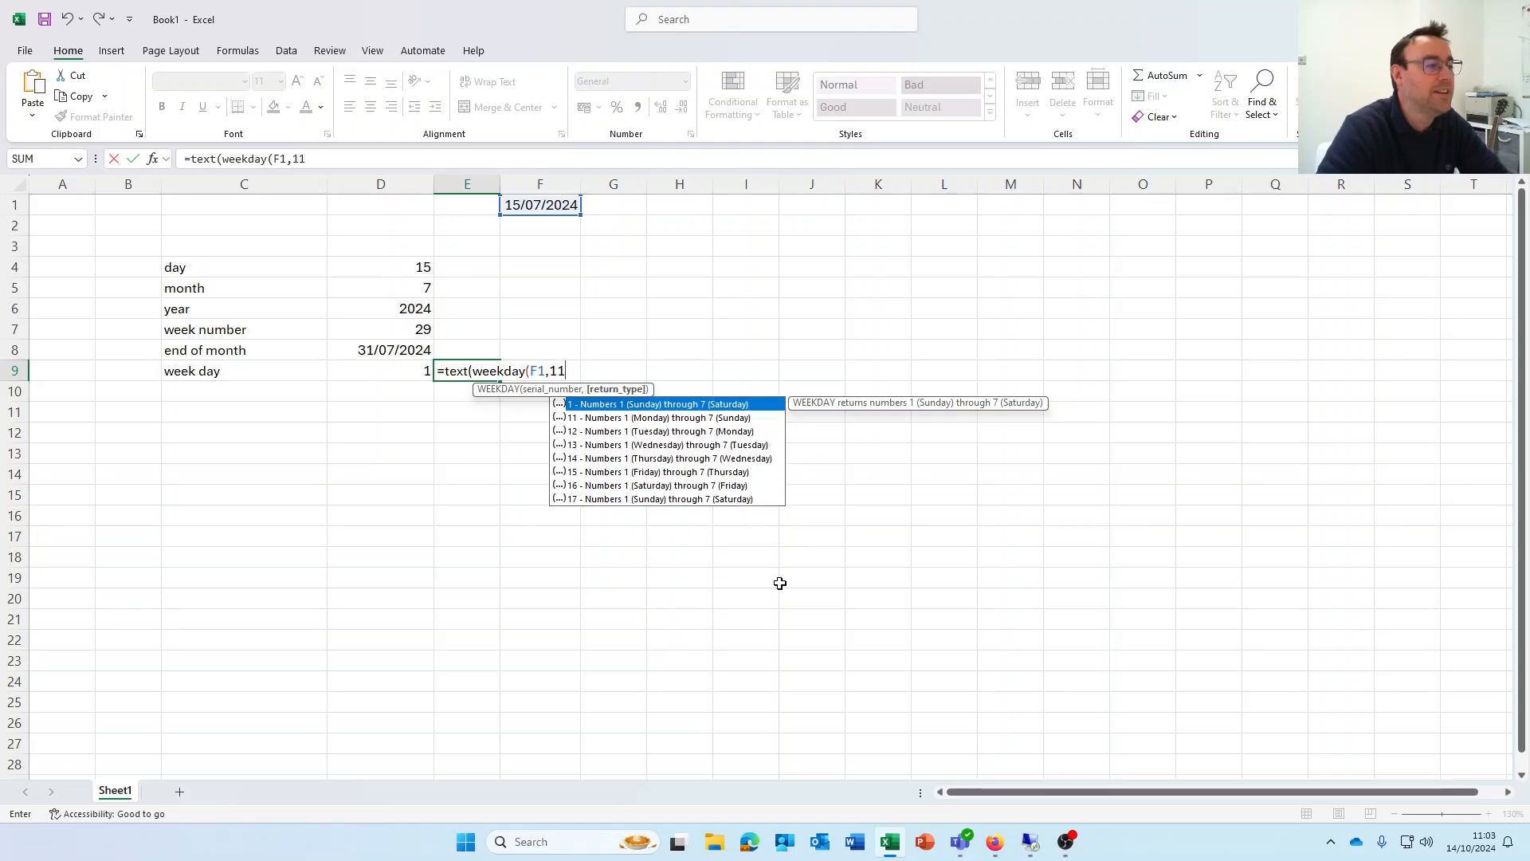
{"action": "type", "text": ")+"}
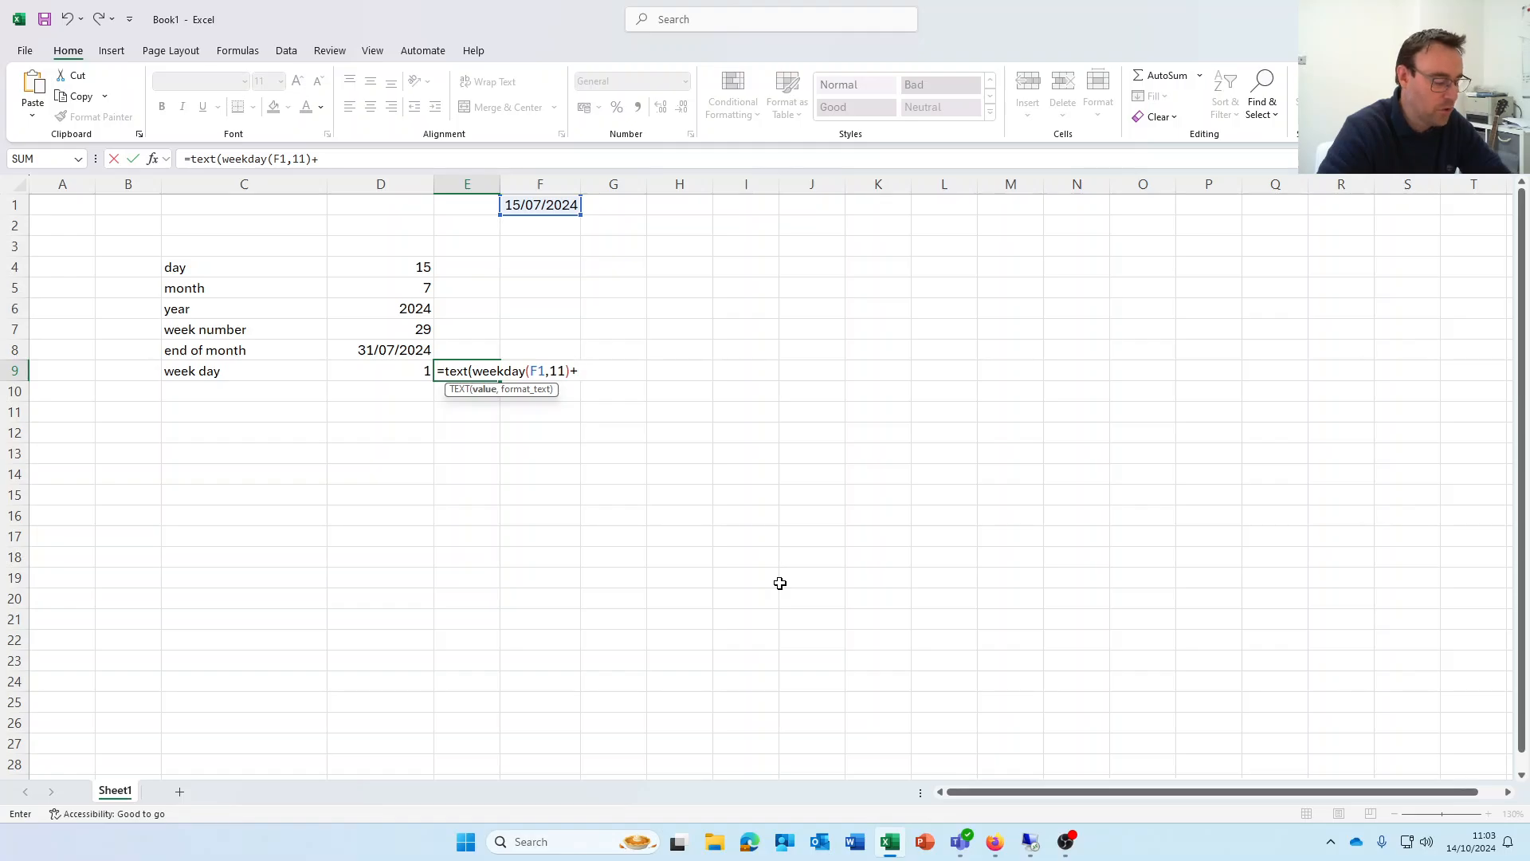
{"action": "type", "text": "1"}
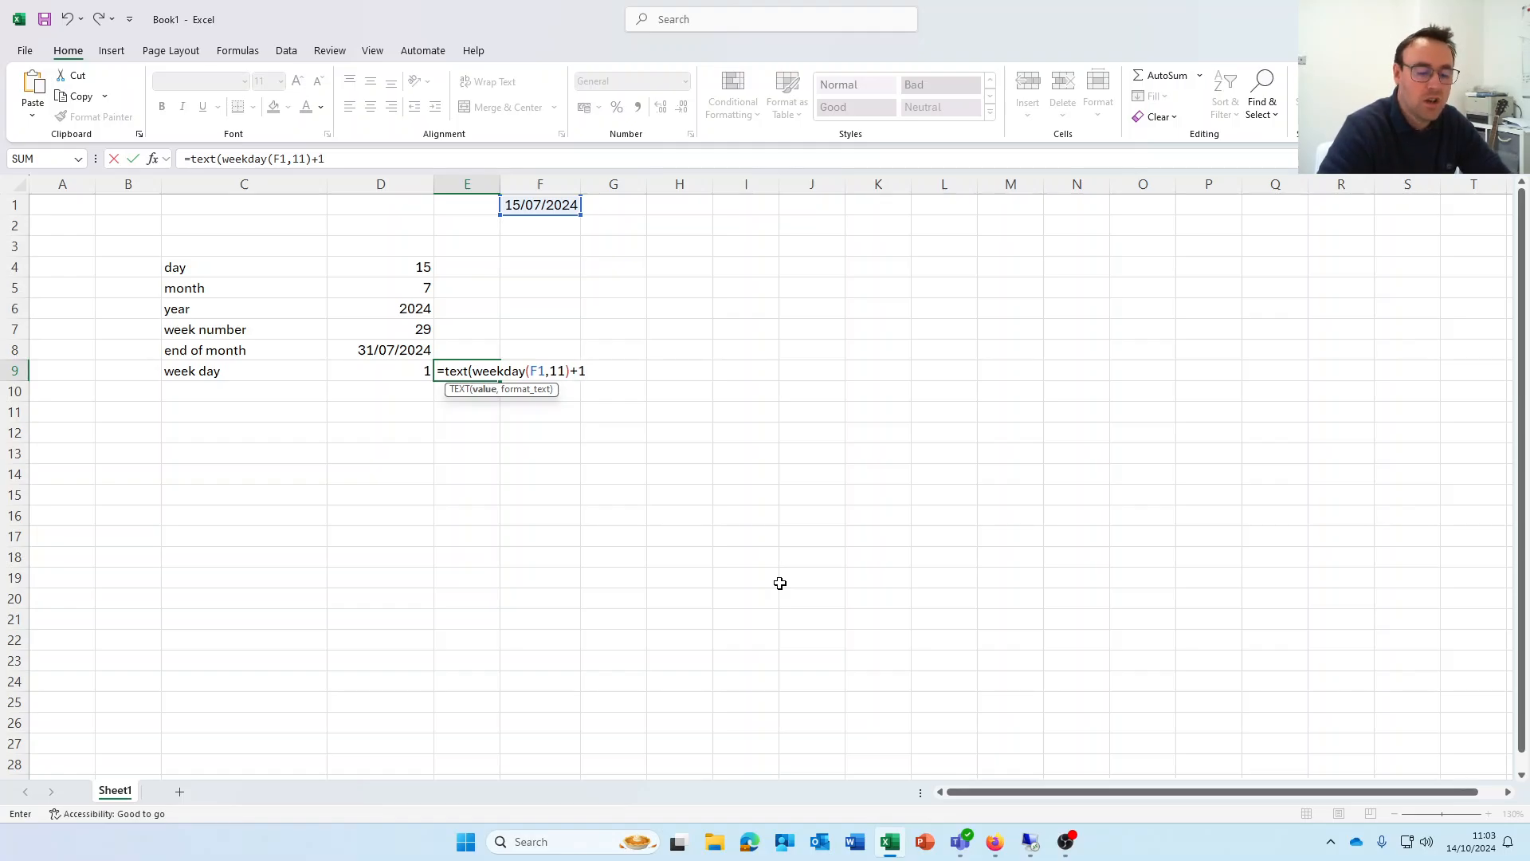
{"action": "type", "text": ","}
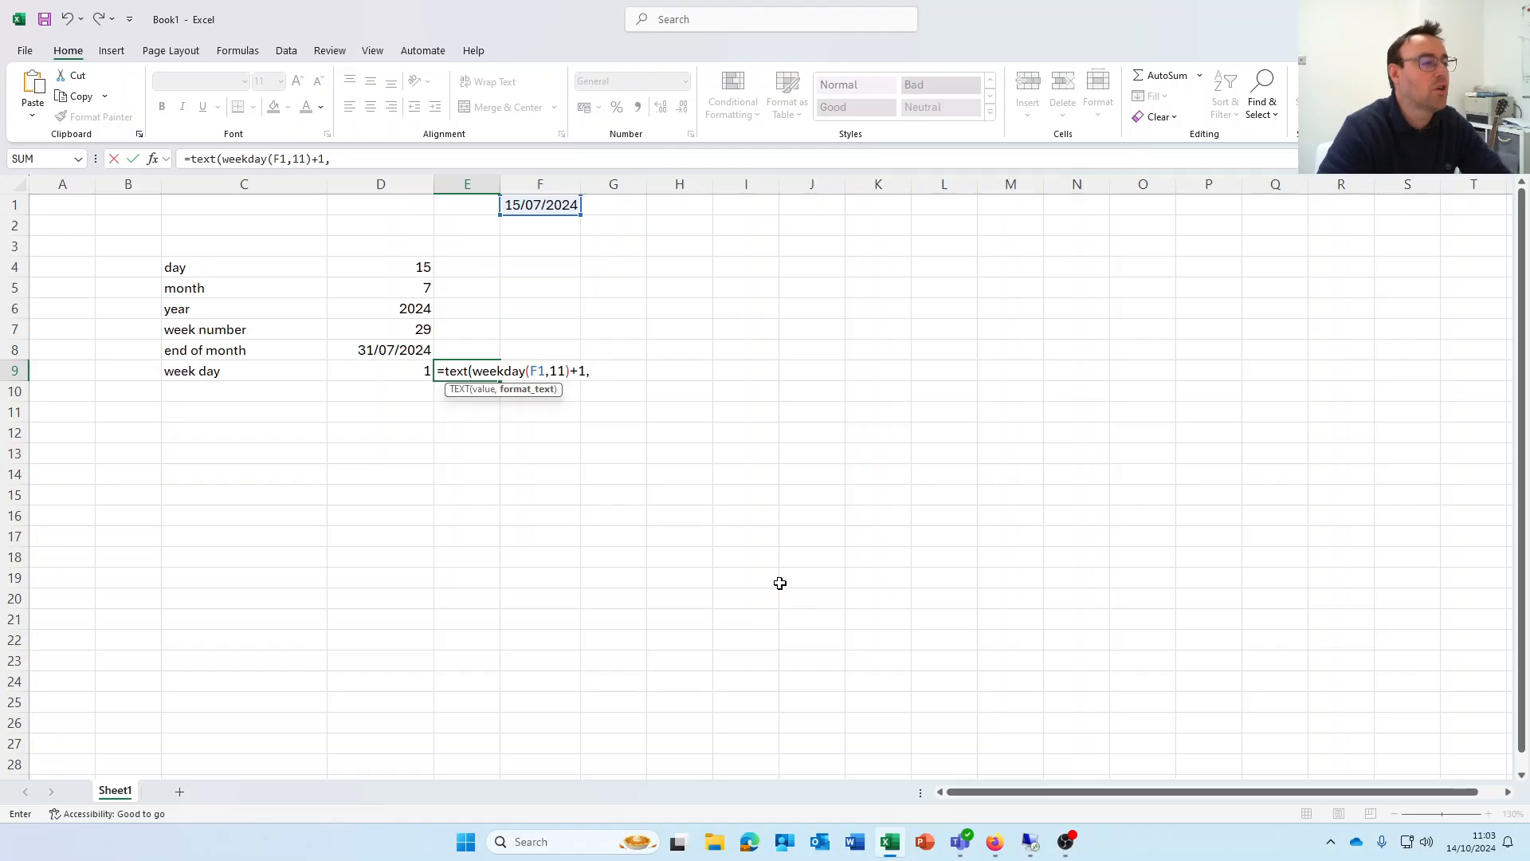
{"action": "type", "text": "\"ddd"}
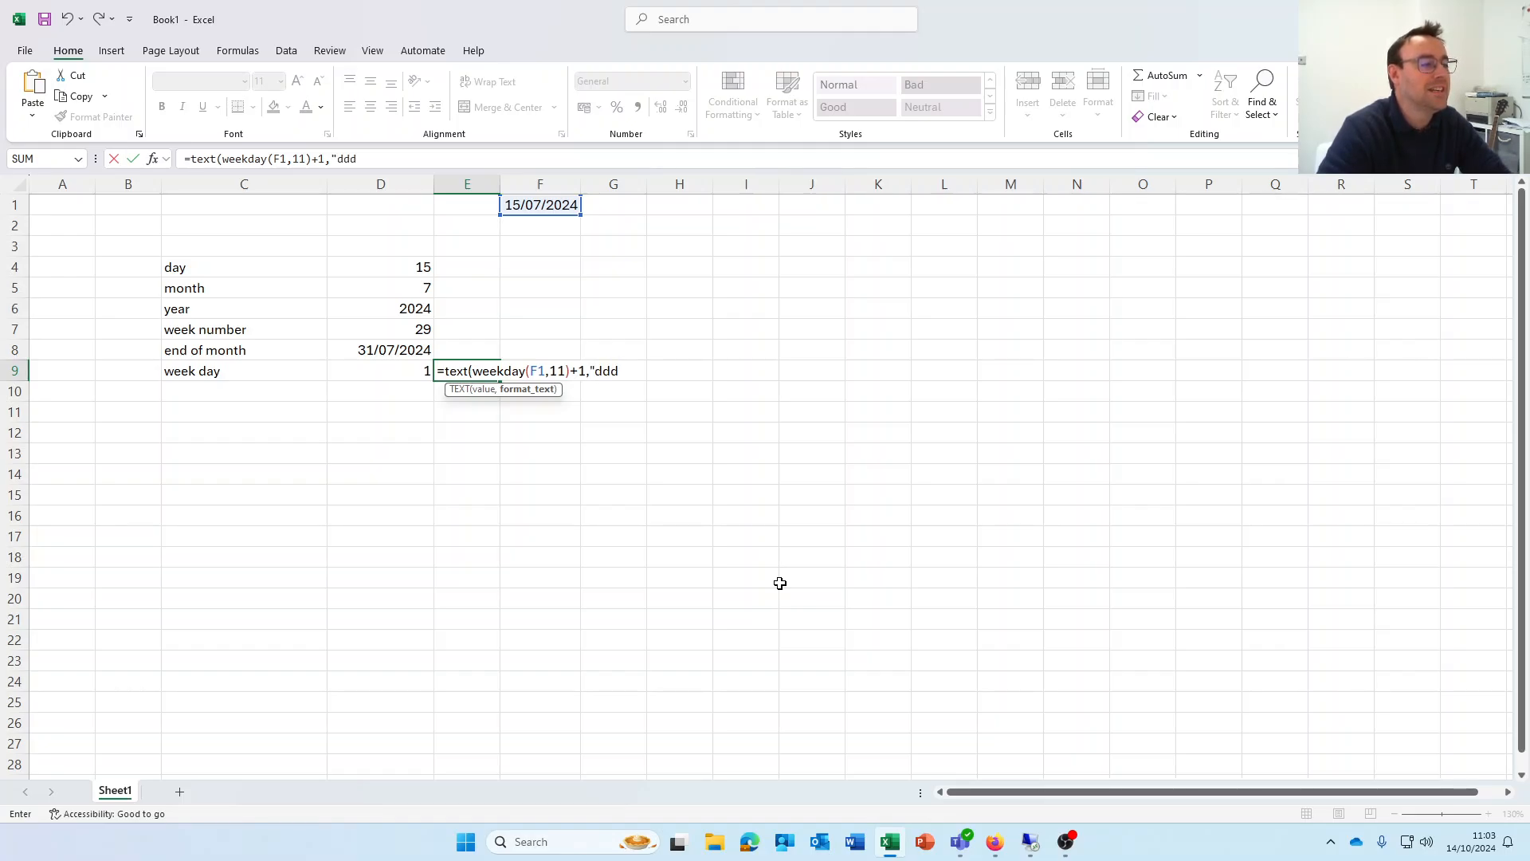
{"action": "type", "text": "d\""}
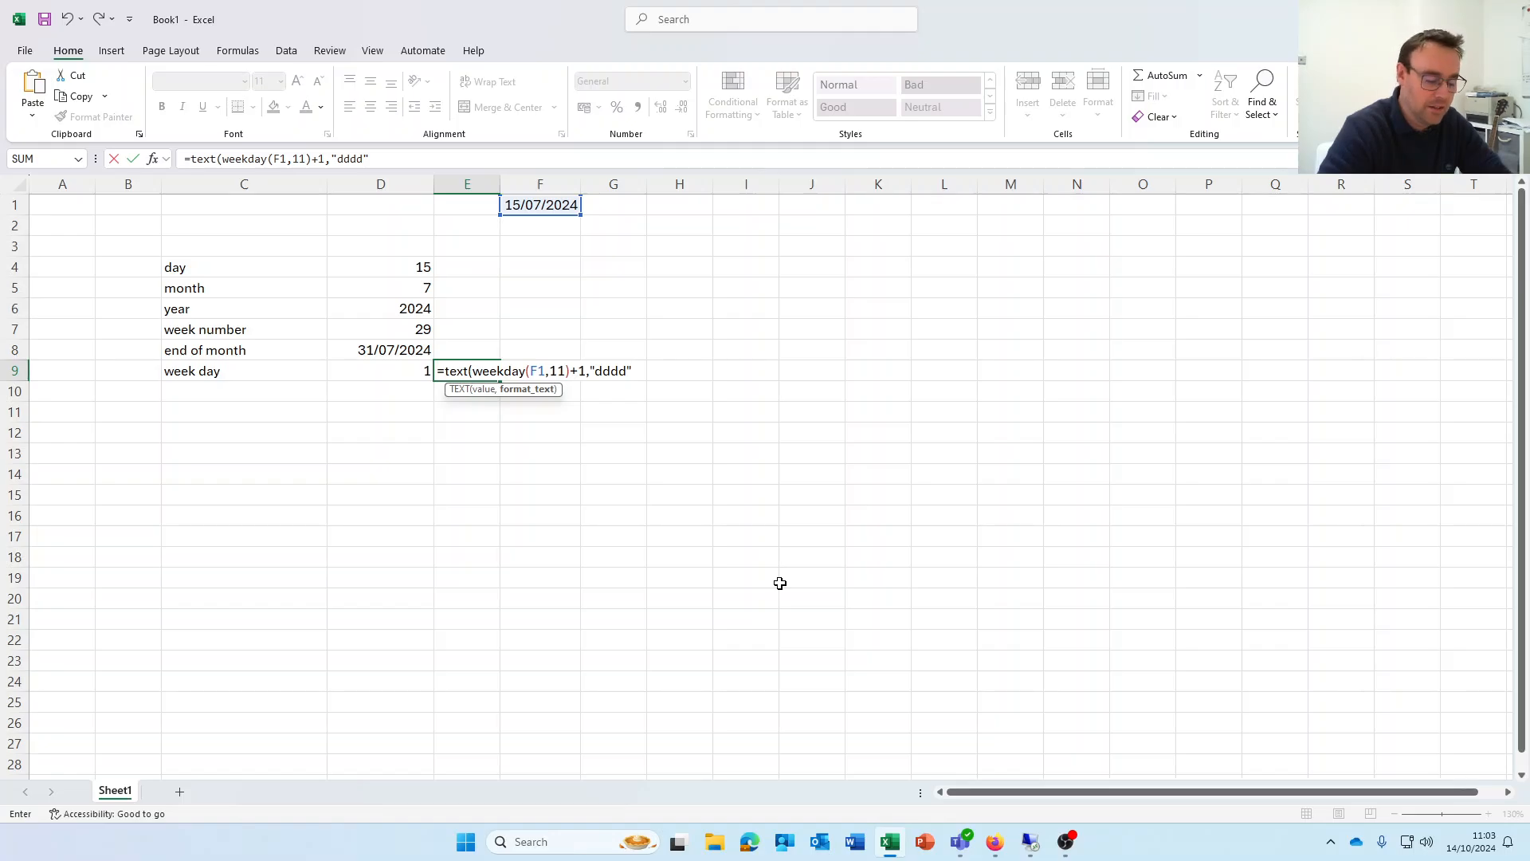
{"action": "type", "text": ")"}
{"action": "key", "text": "Return"}
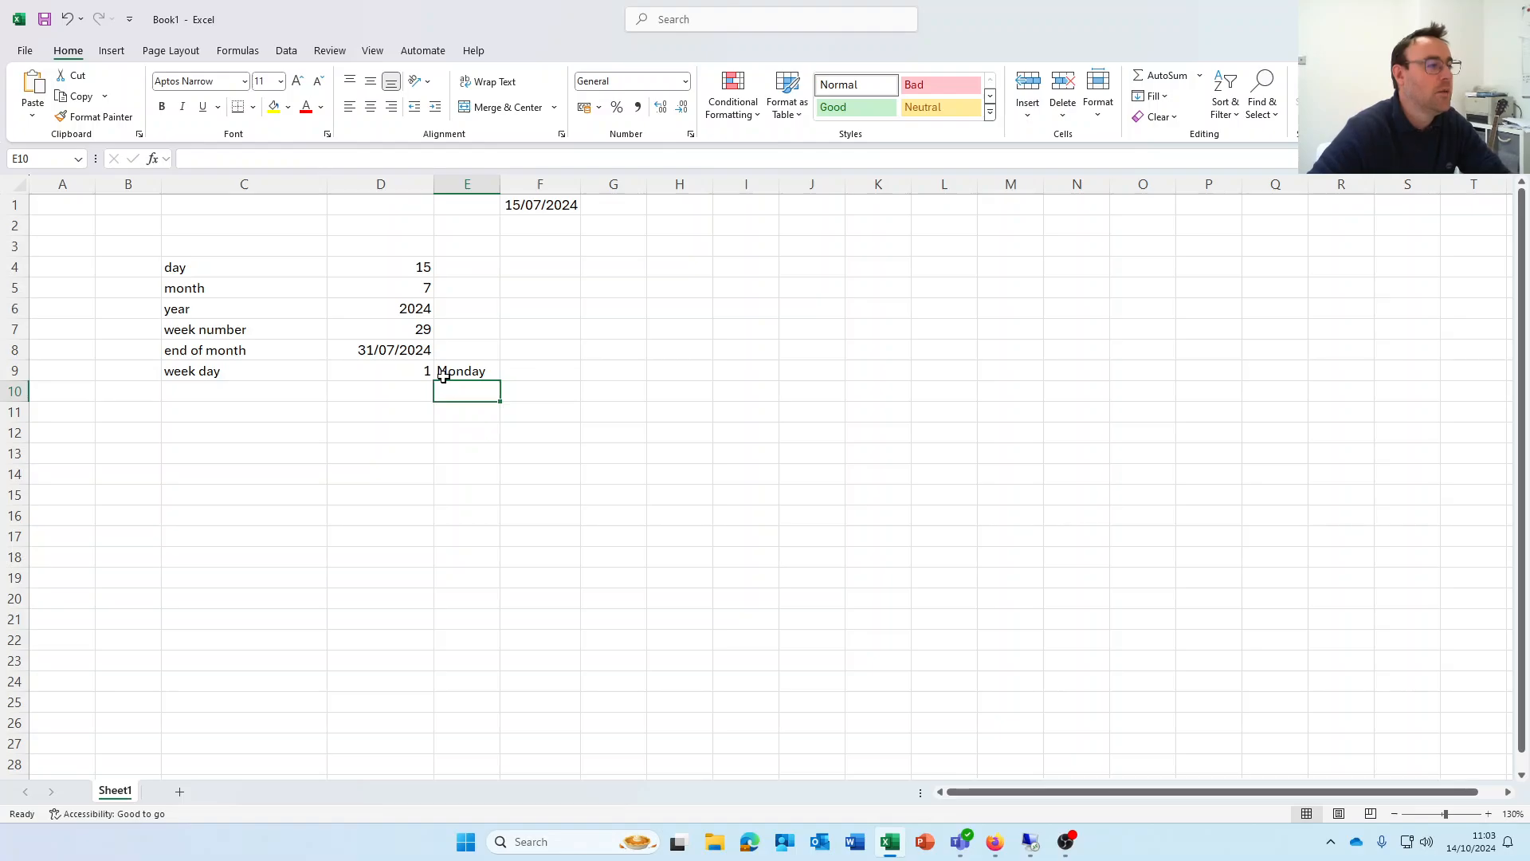
{"action": "left_click", "coordinate": [405, 369]}
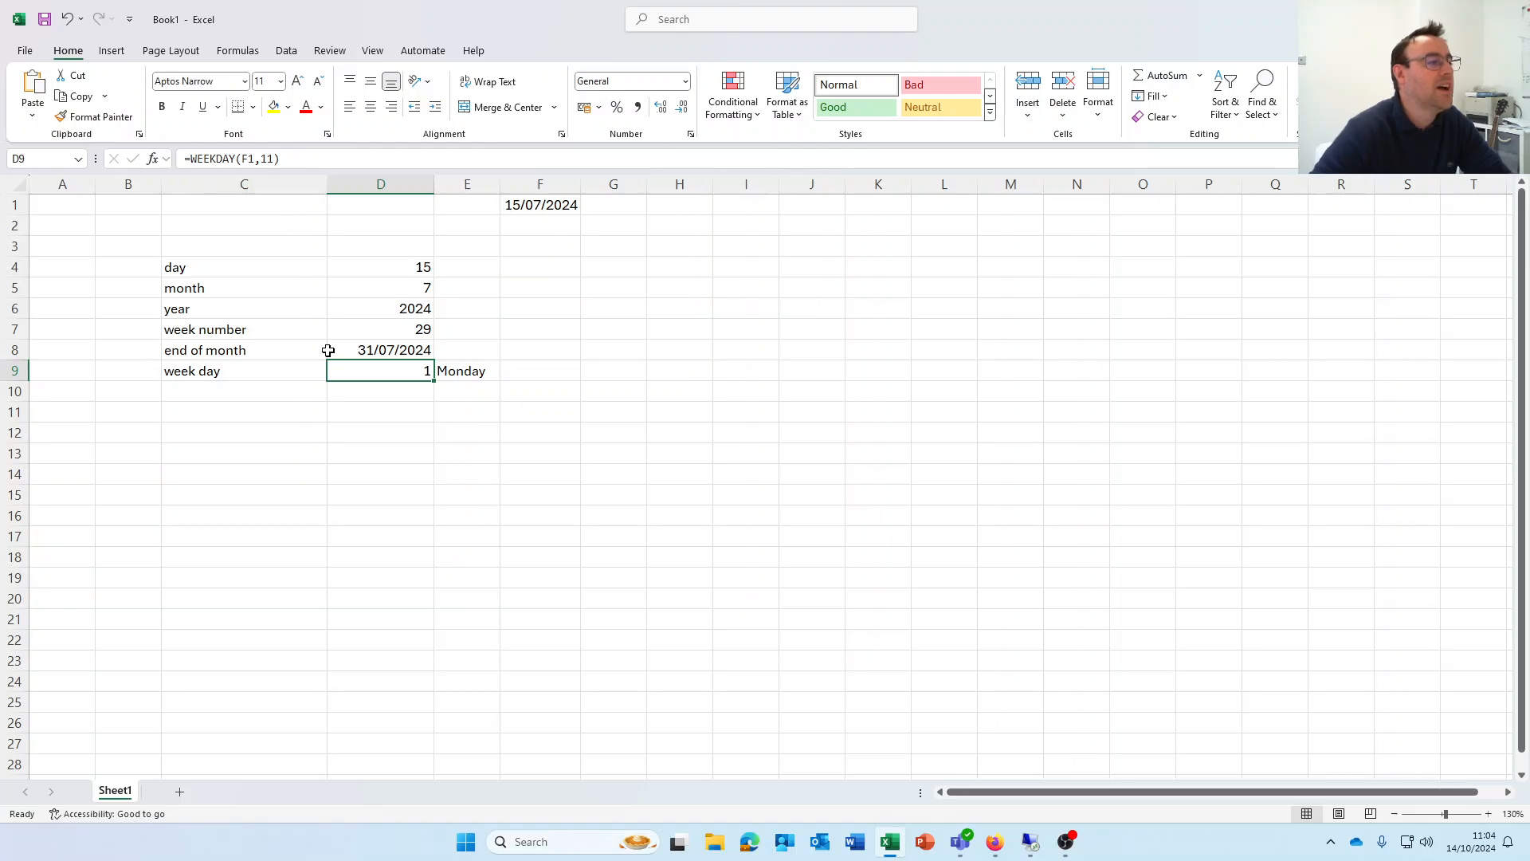
{"action": "left_click", "coordinate": [472, 370]}
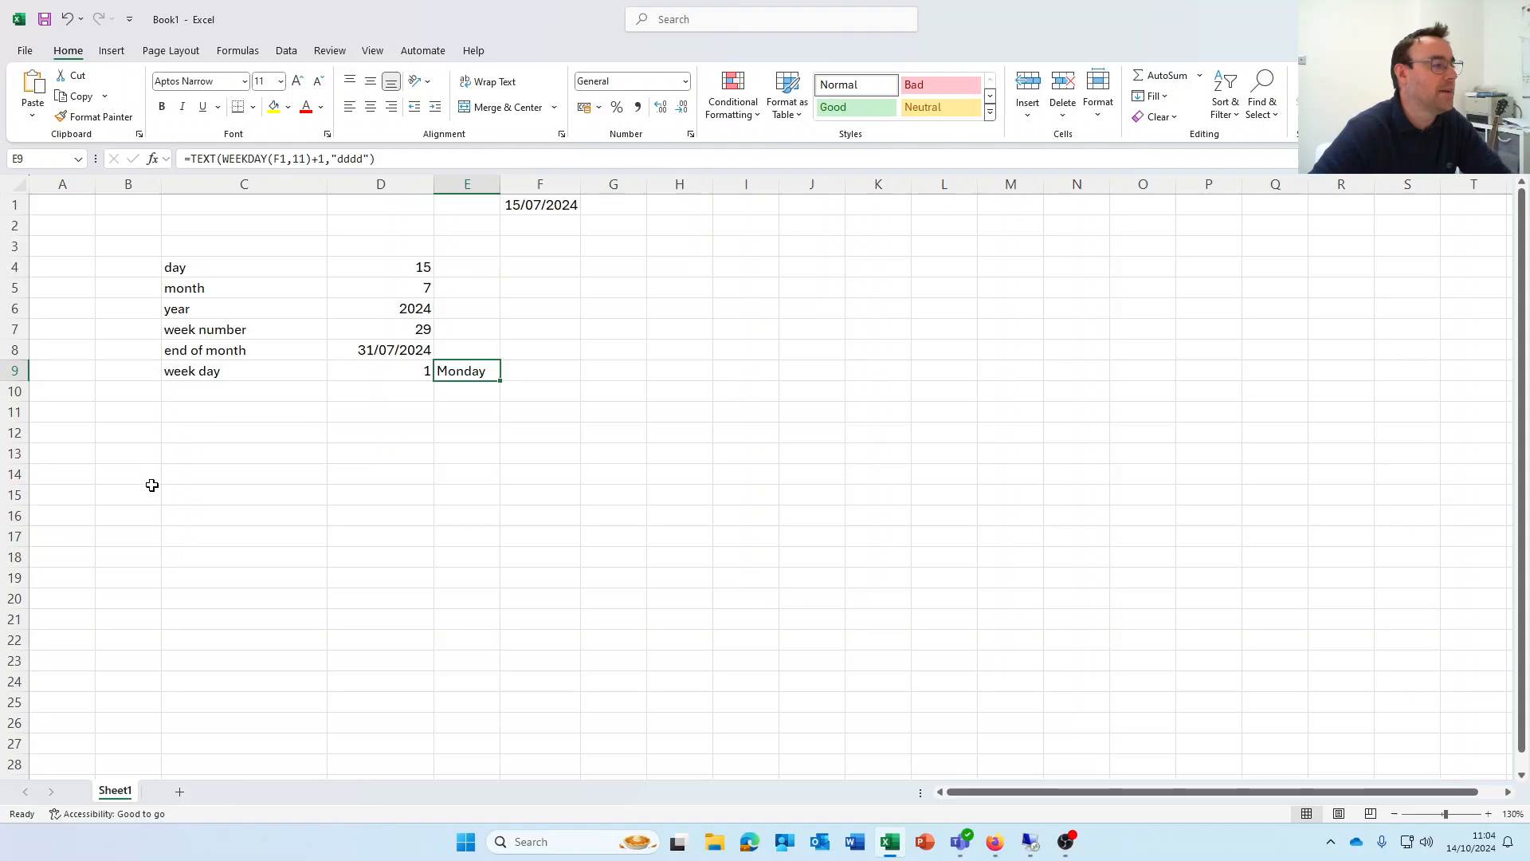
Add 'today' and 'now' labels in C13:C14 with =TODAY() and =NOW() beside them
{"action": "left_click", "coordinate": [198, 455]}
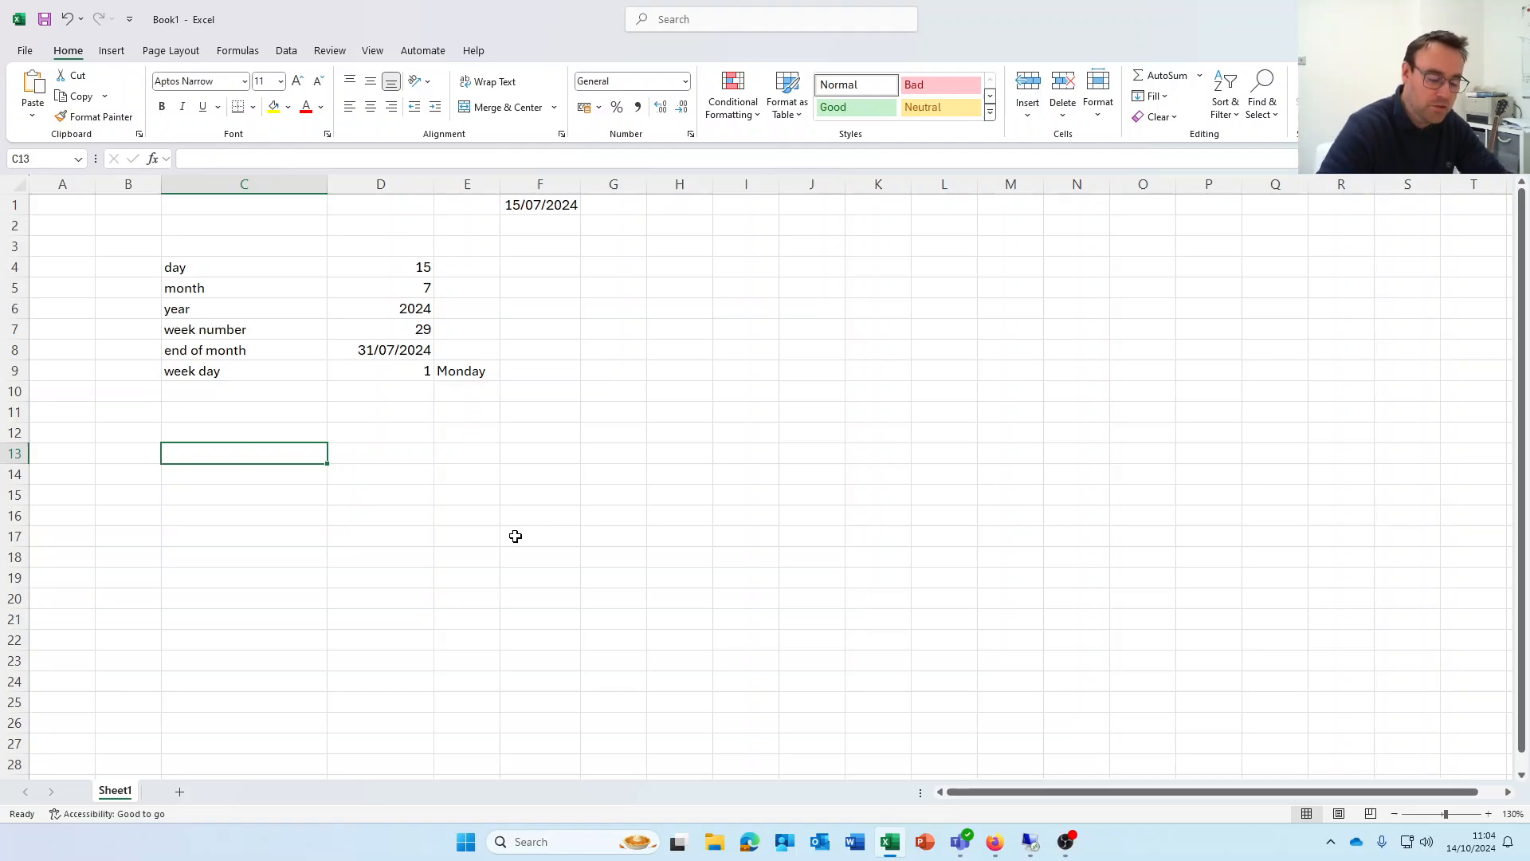
{"action": "type", "text": "today"}
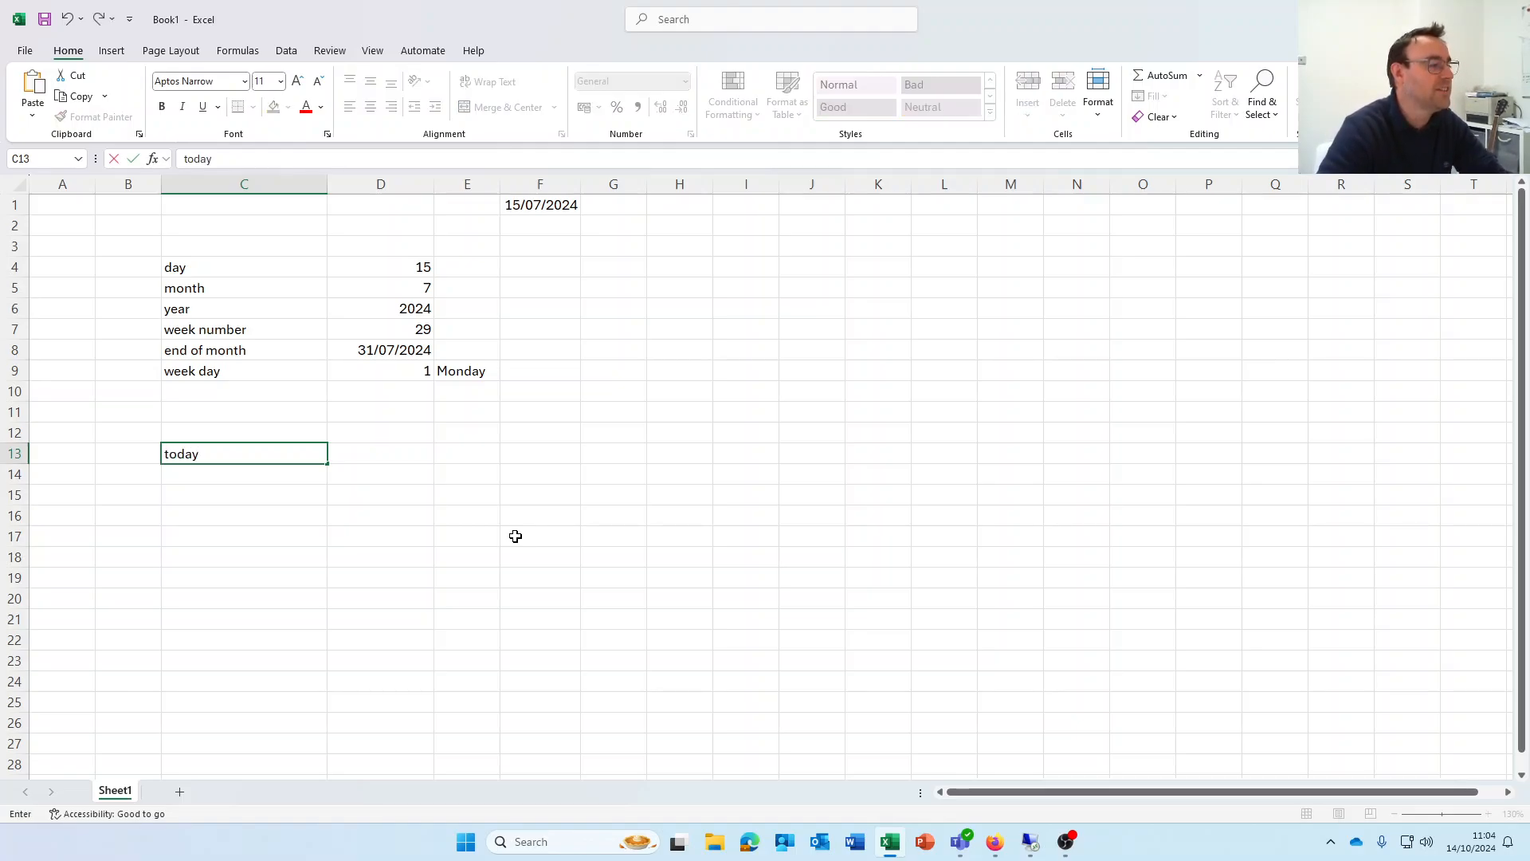
{"action": "key", "text": "Tab"}
{"action": "type", "text": "="}
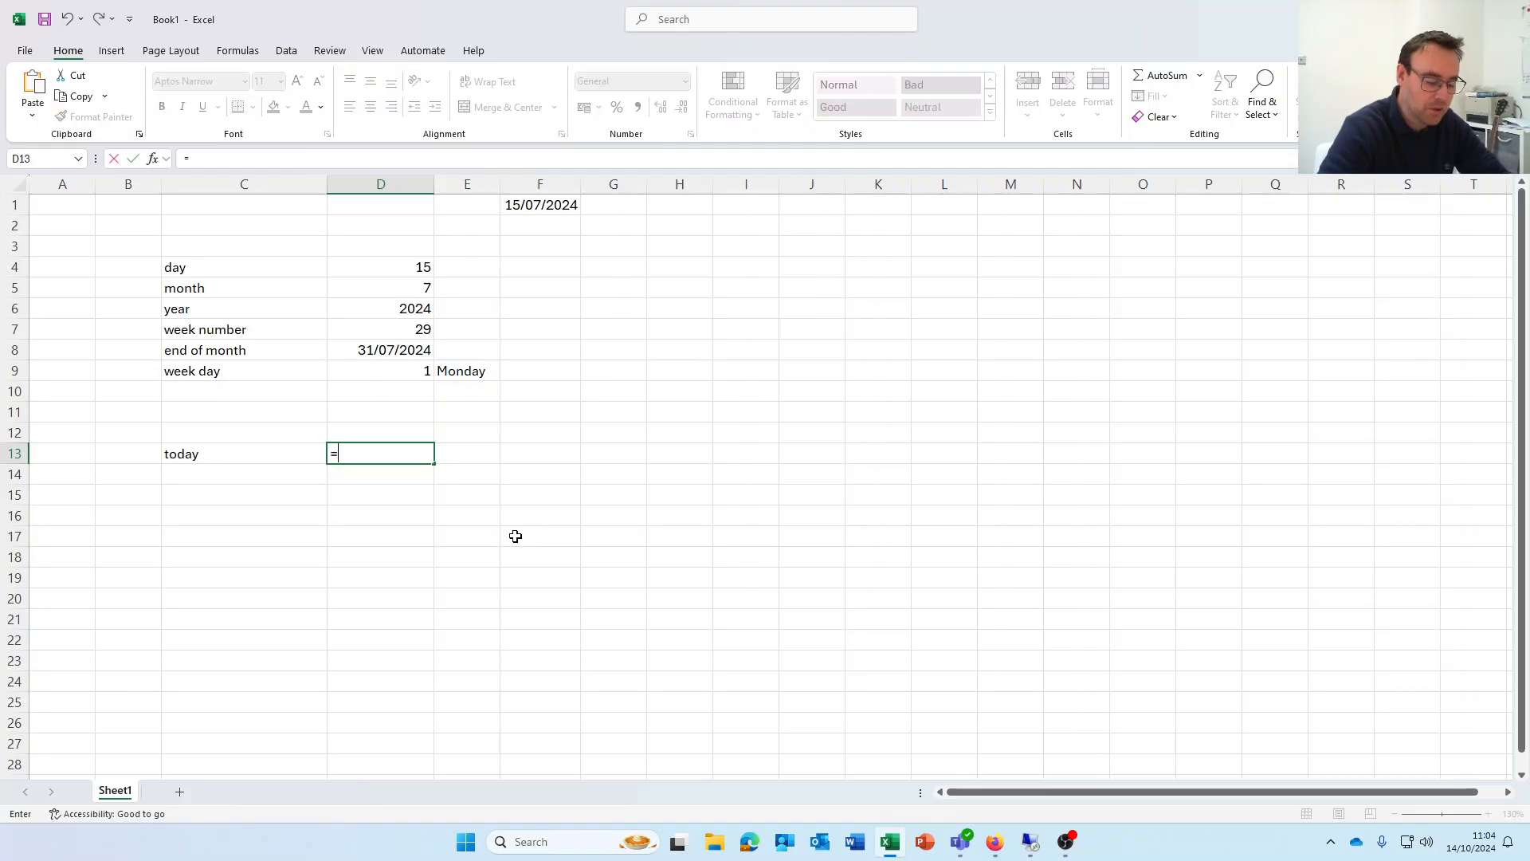
{"action": "type", "text": "today()"}
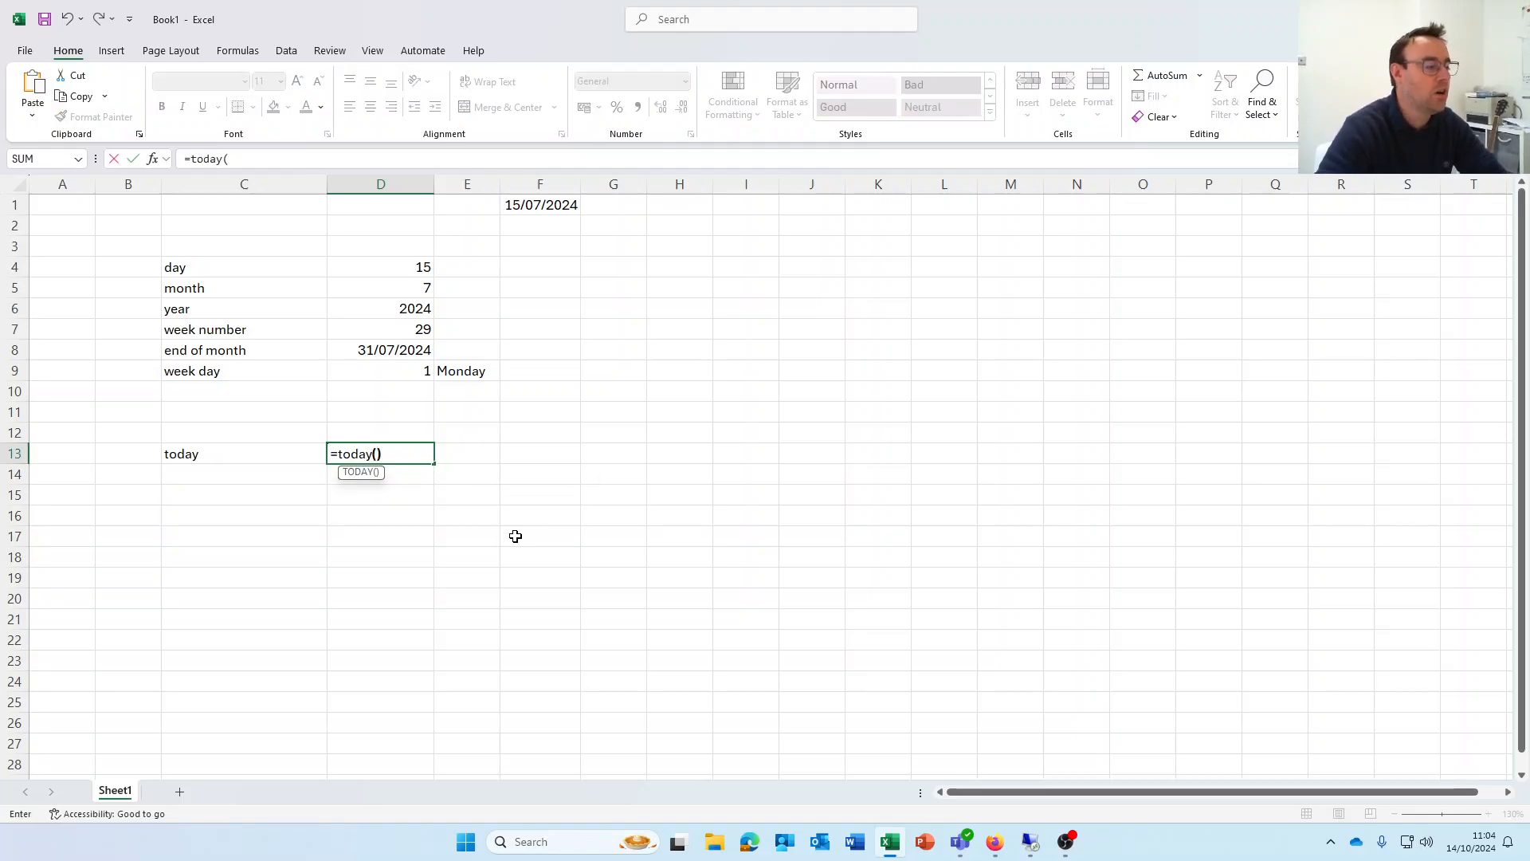
{"action": "key", "text": "Return"}
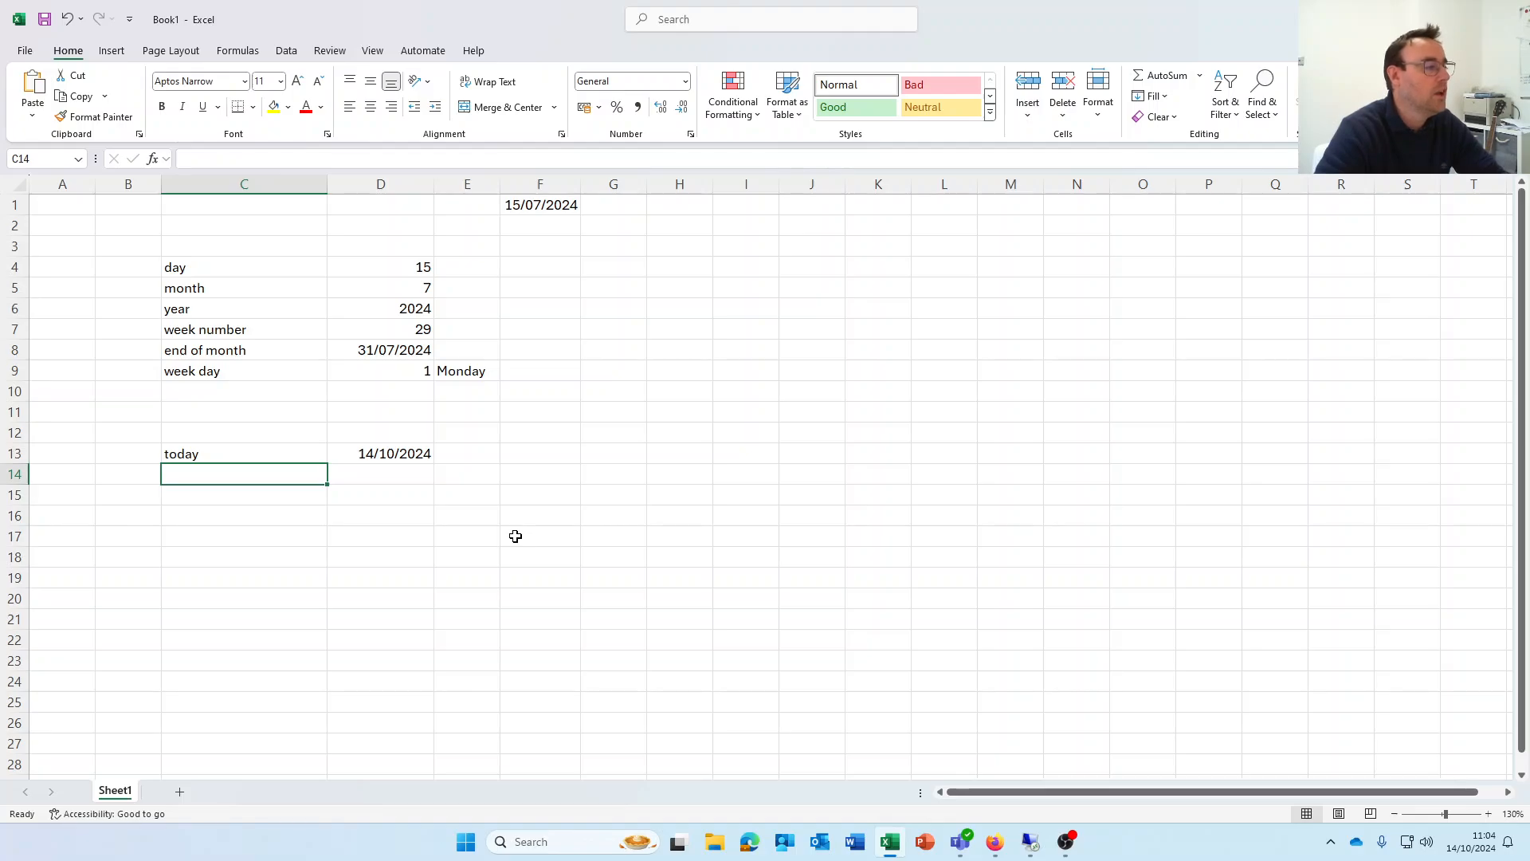
{"action": "type", "text": "now"}
{"action": "key", "text": "Tab"}
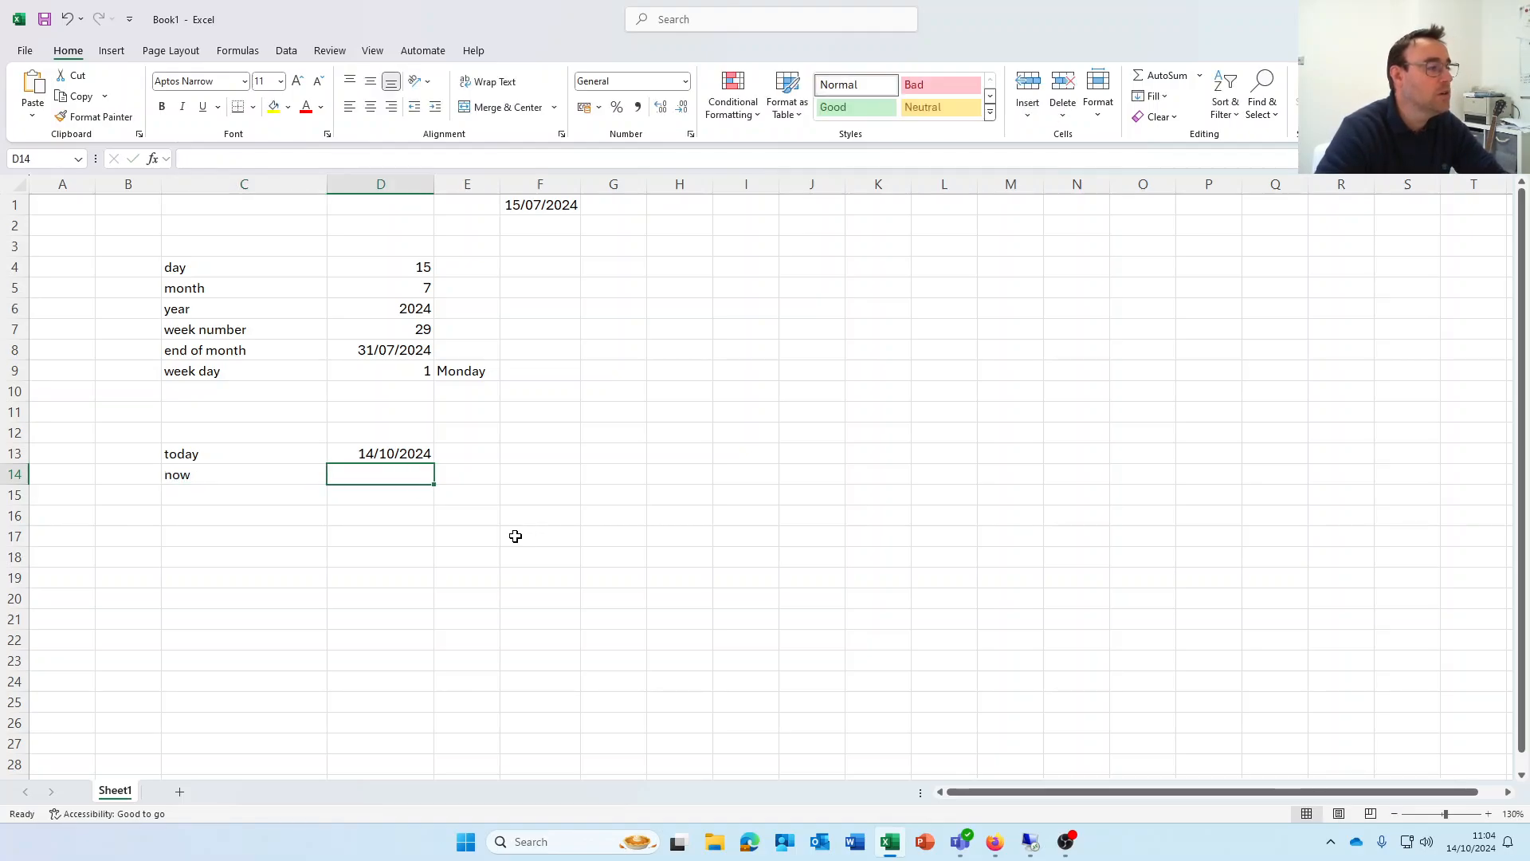
{"action": "type", "text": "=n"}
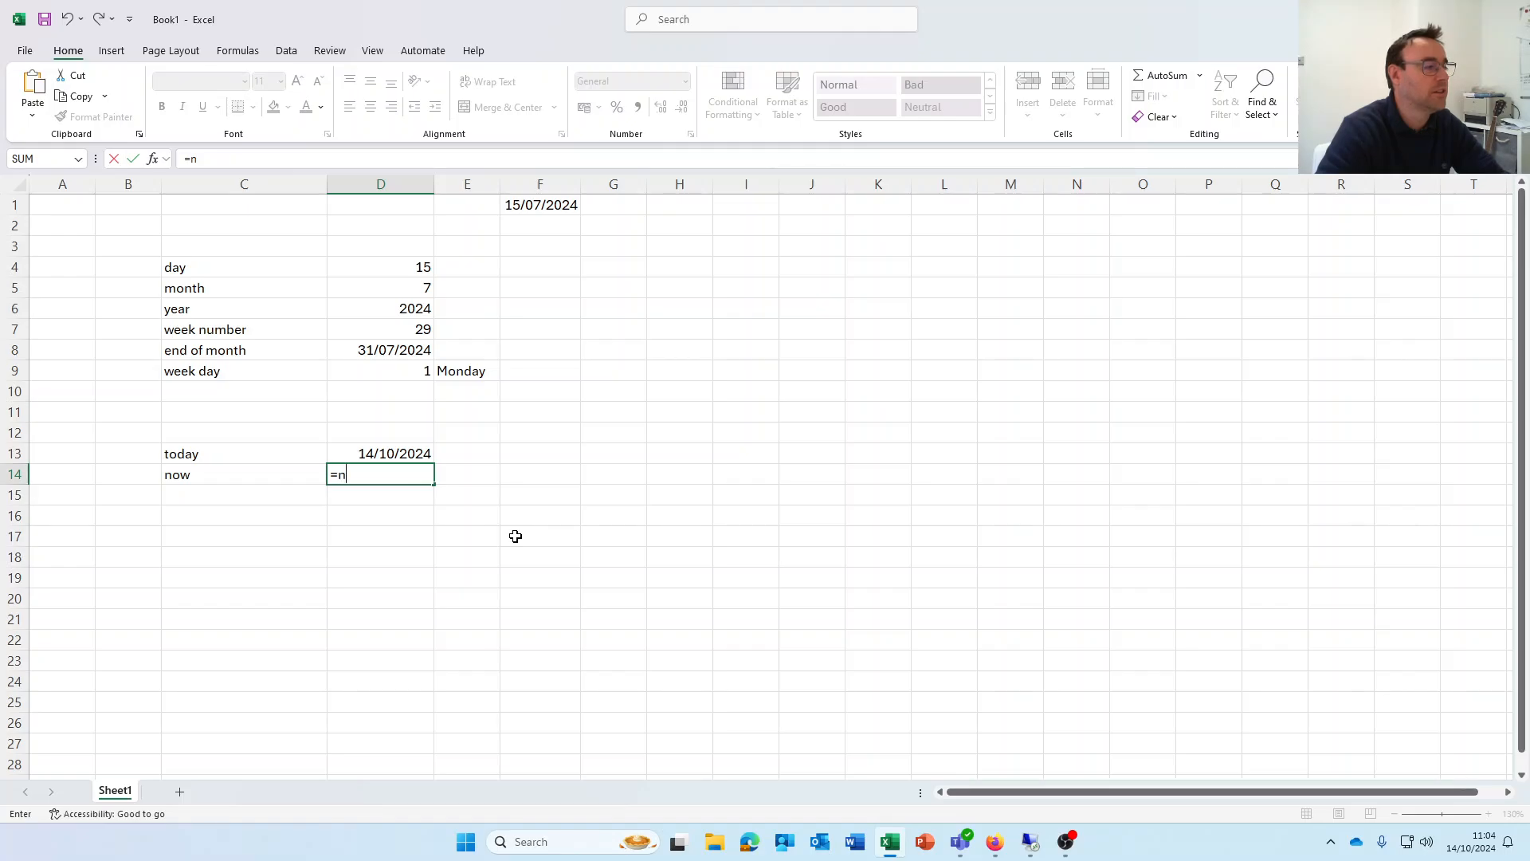
{"action": "type", "text": "ow()"}
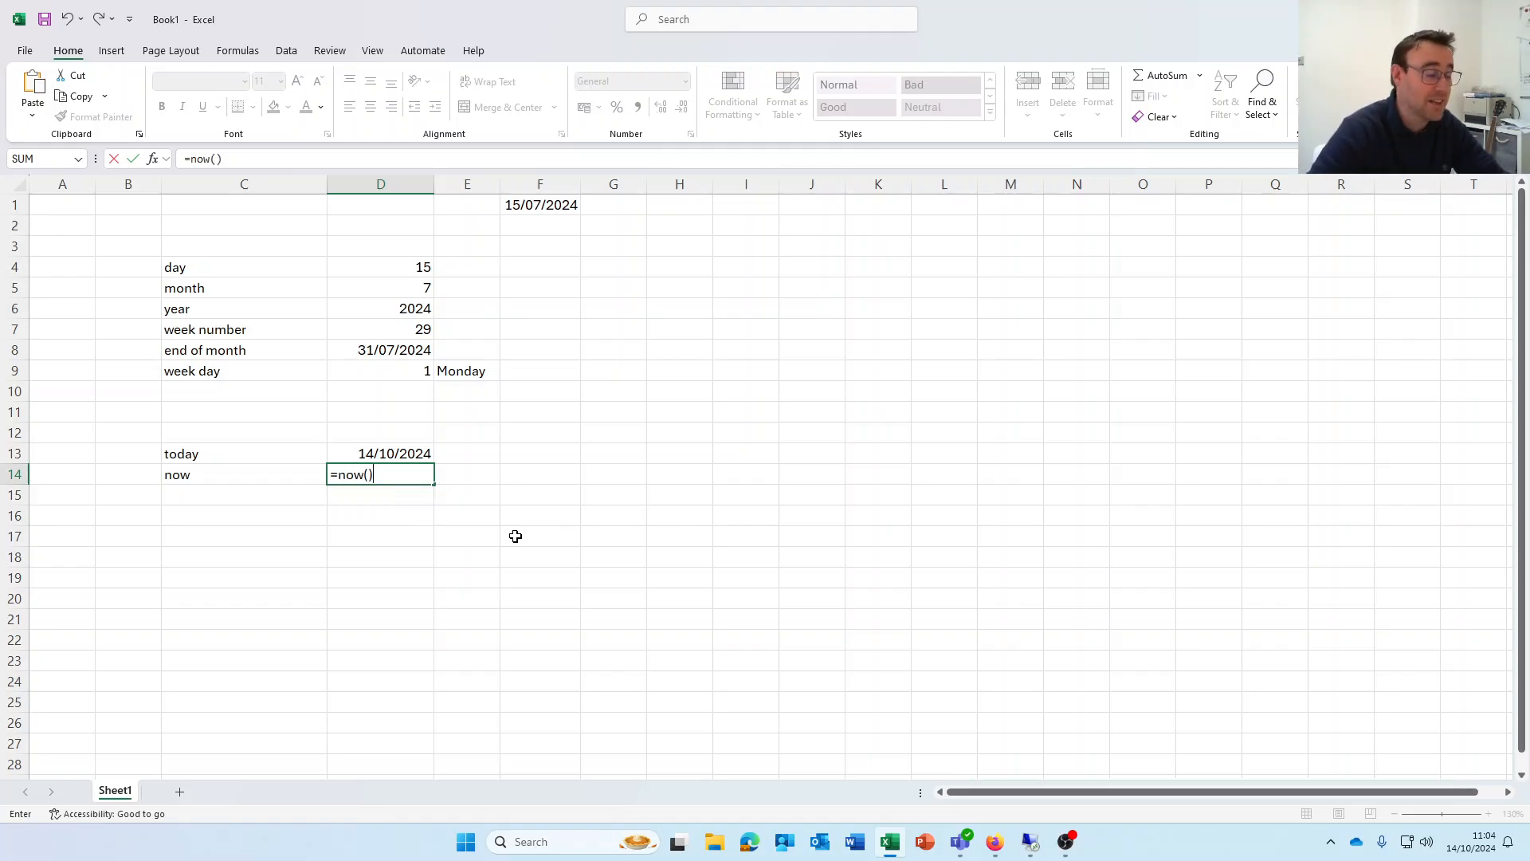
{"action": "key", "text": "Return"}
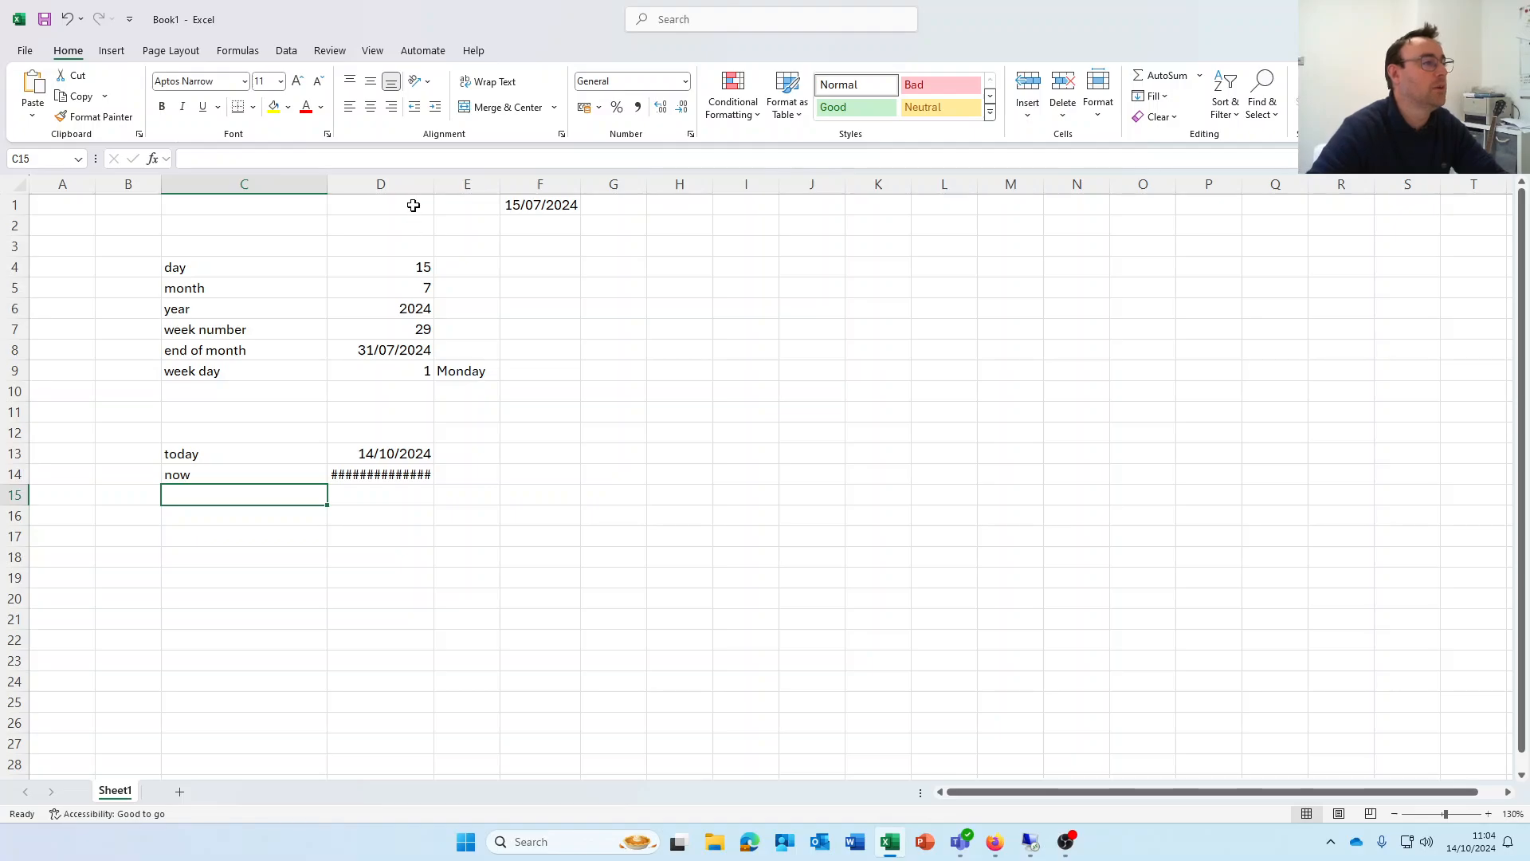
Autofit column D so =NOW() shows 14/10/2024 11:04, then review D14 and F1
{"action": "double_click", "coordinate": [434, 181]}
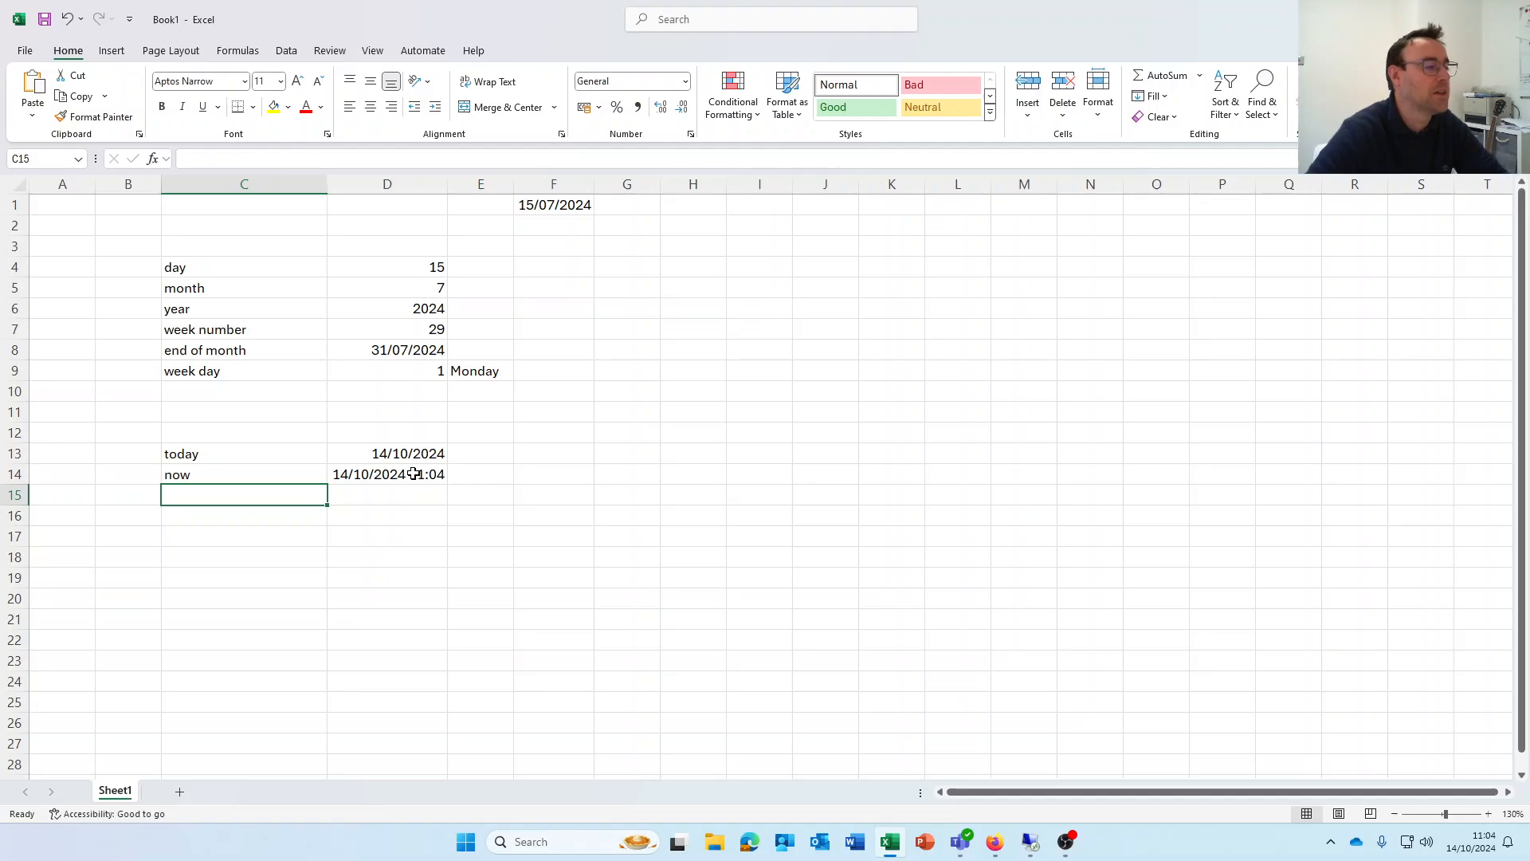
{"action": "left_click", "coordinate": [359, 472]}
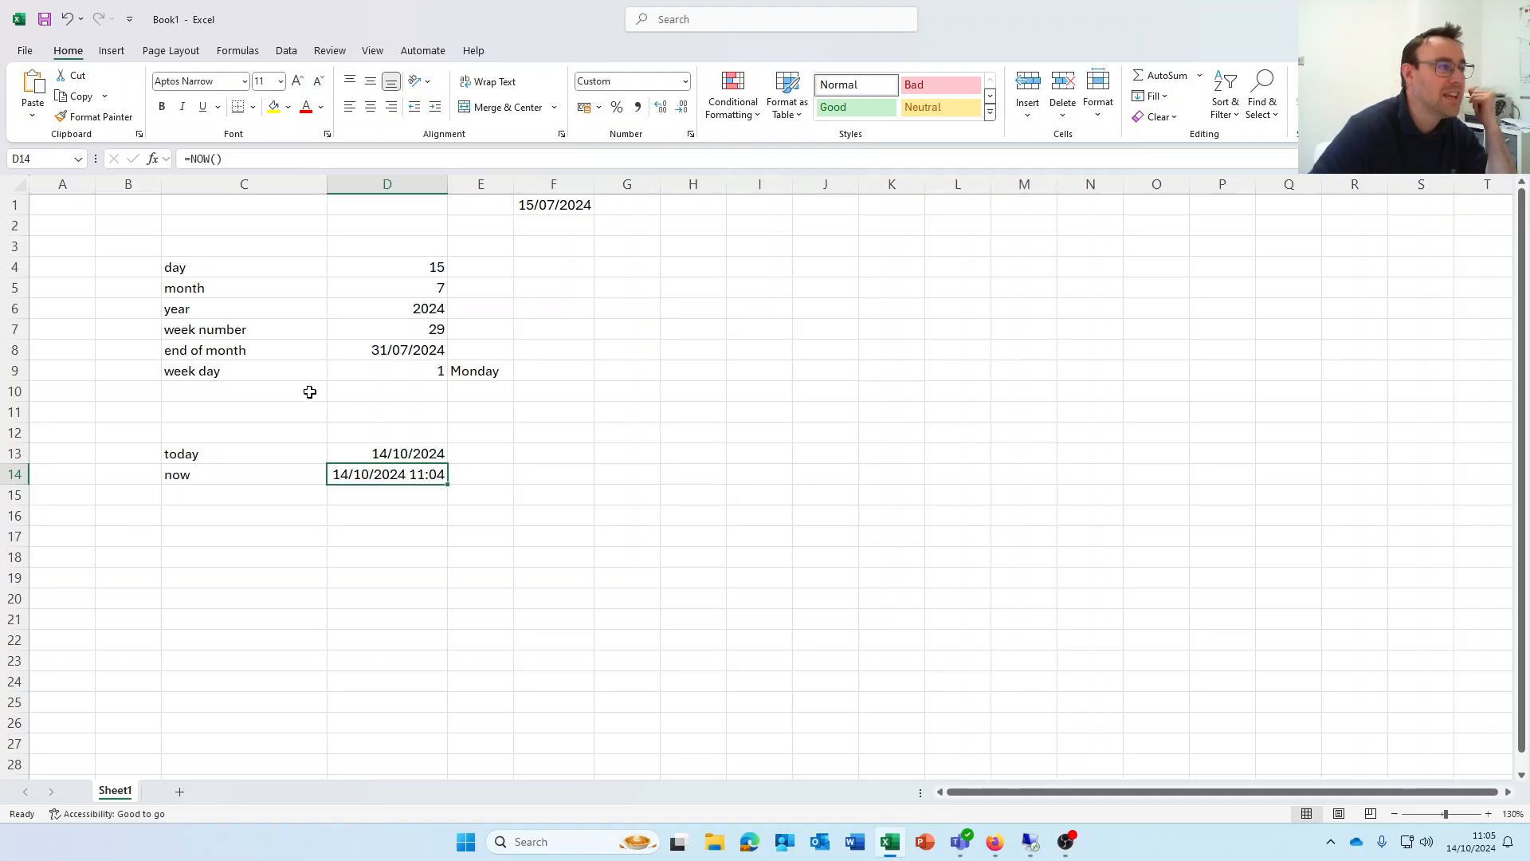
{"action": "left_click", "coordinate": [558, 205]}
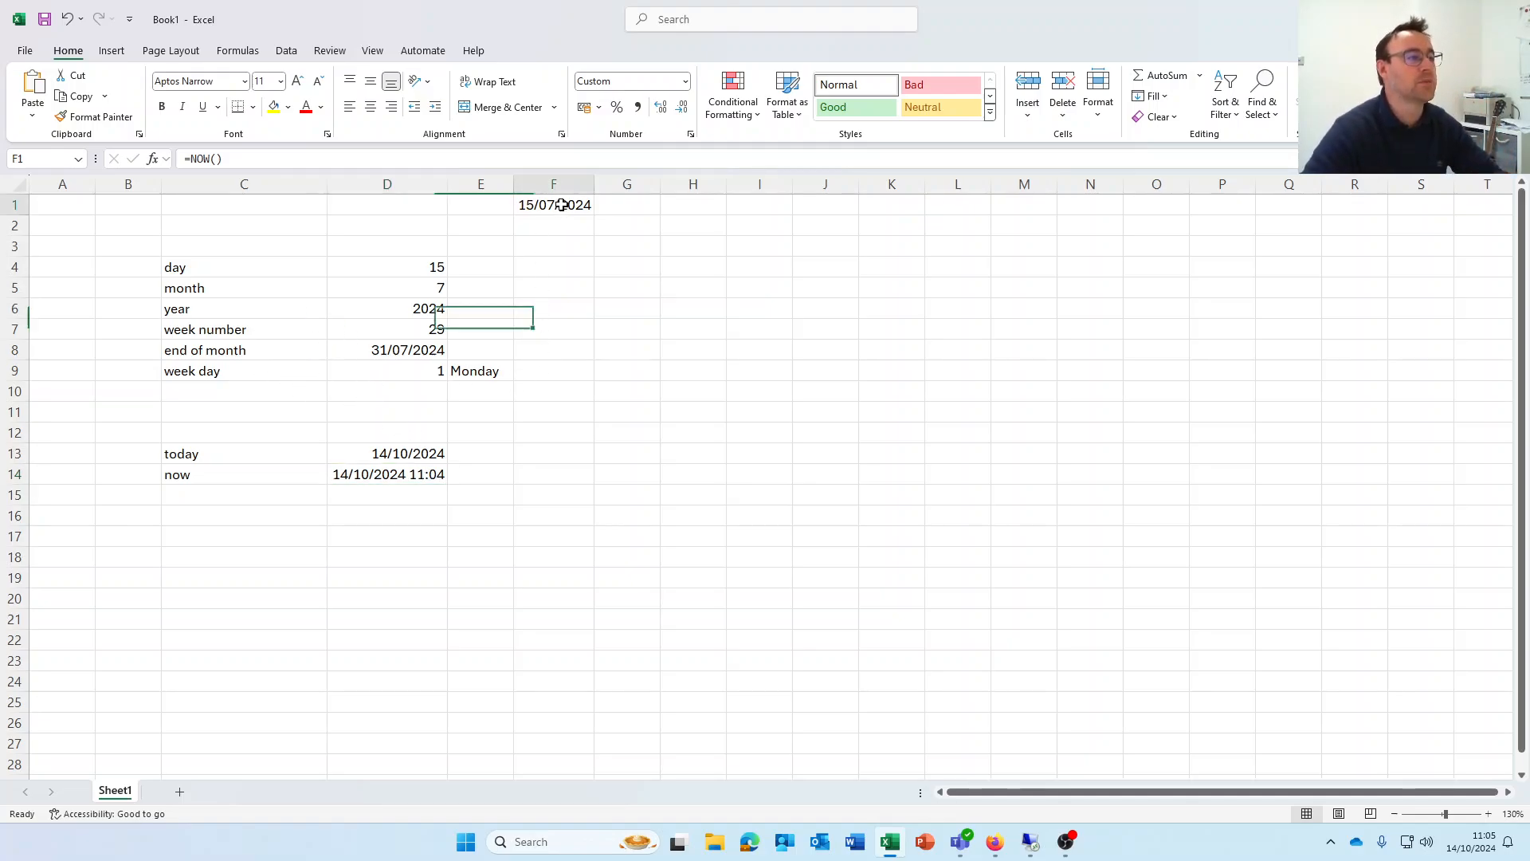